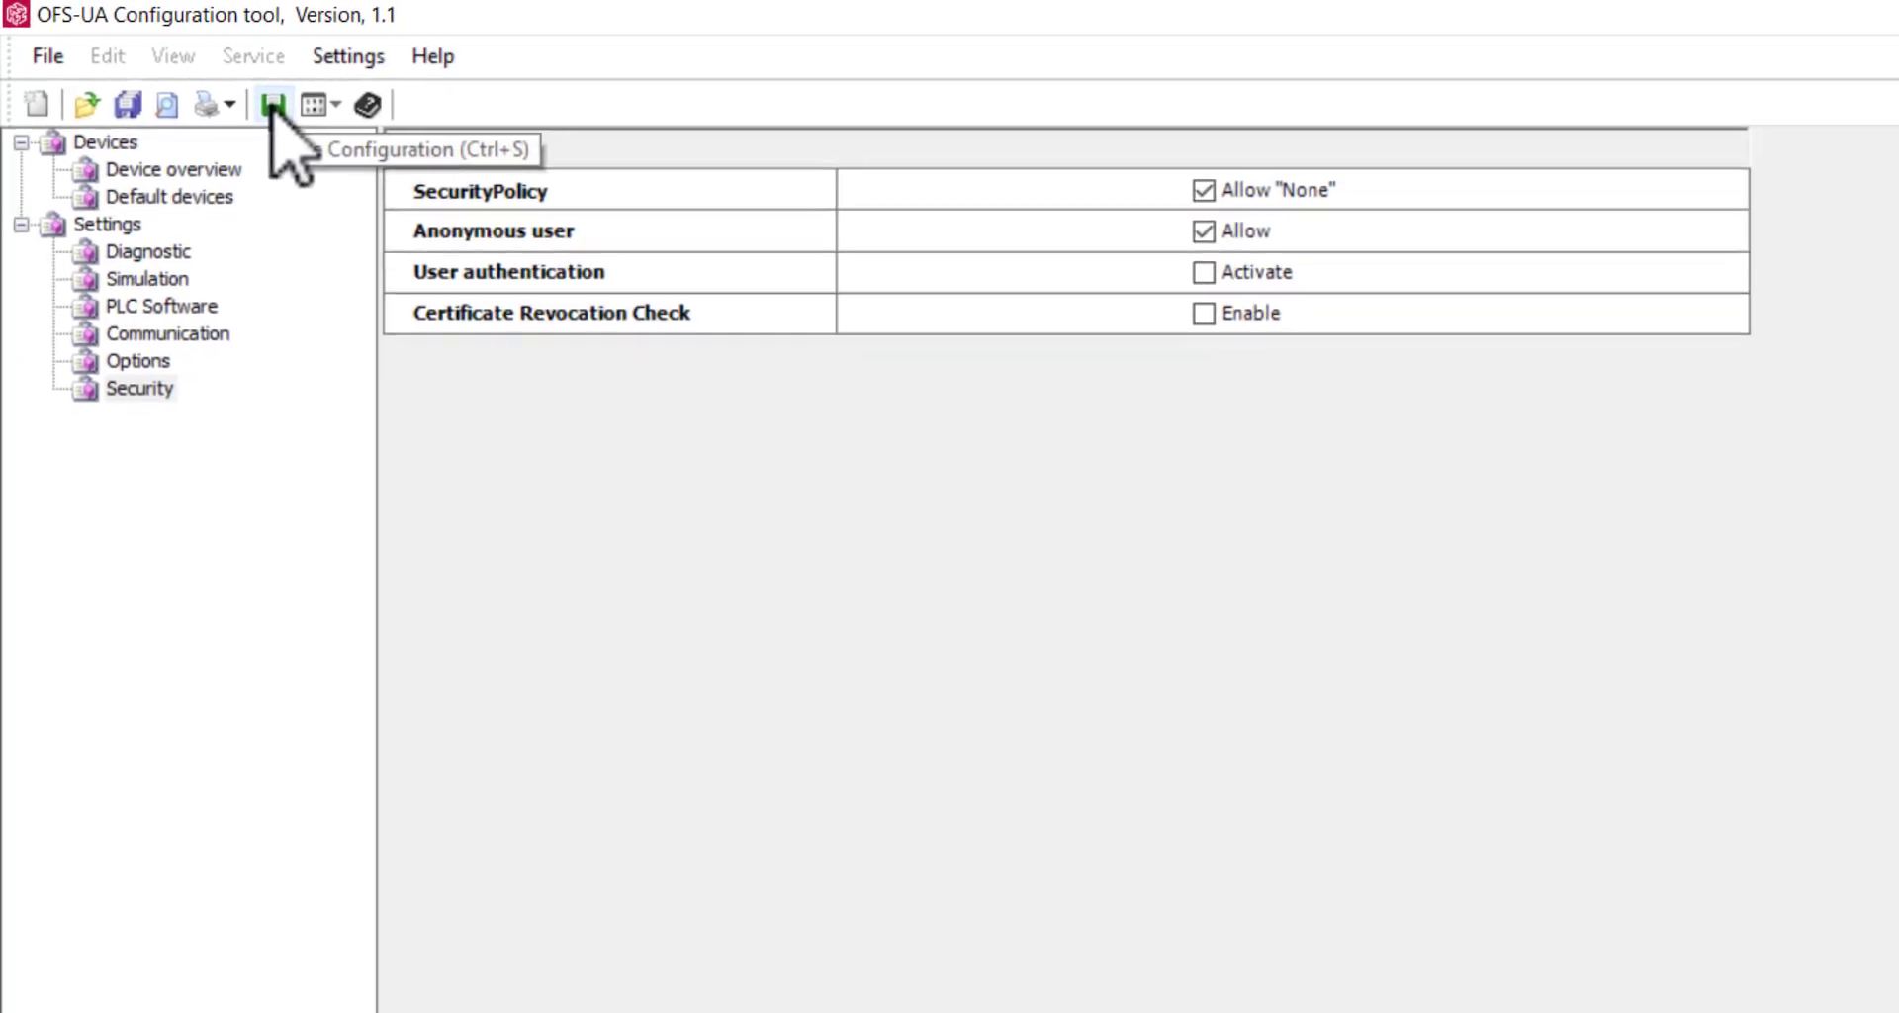
Step: Save the OFS-UA security configuration and open the Citect SCADA Configurator app
left_click(263, 100)
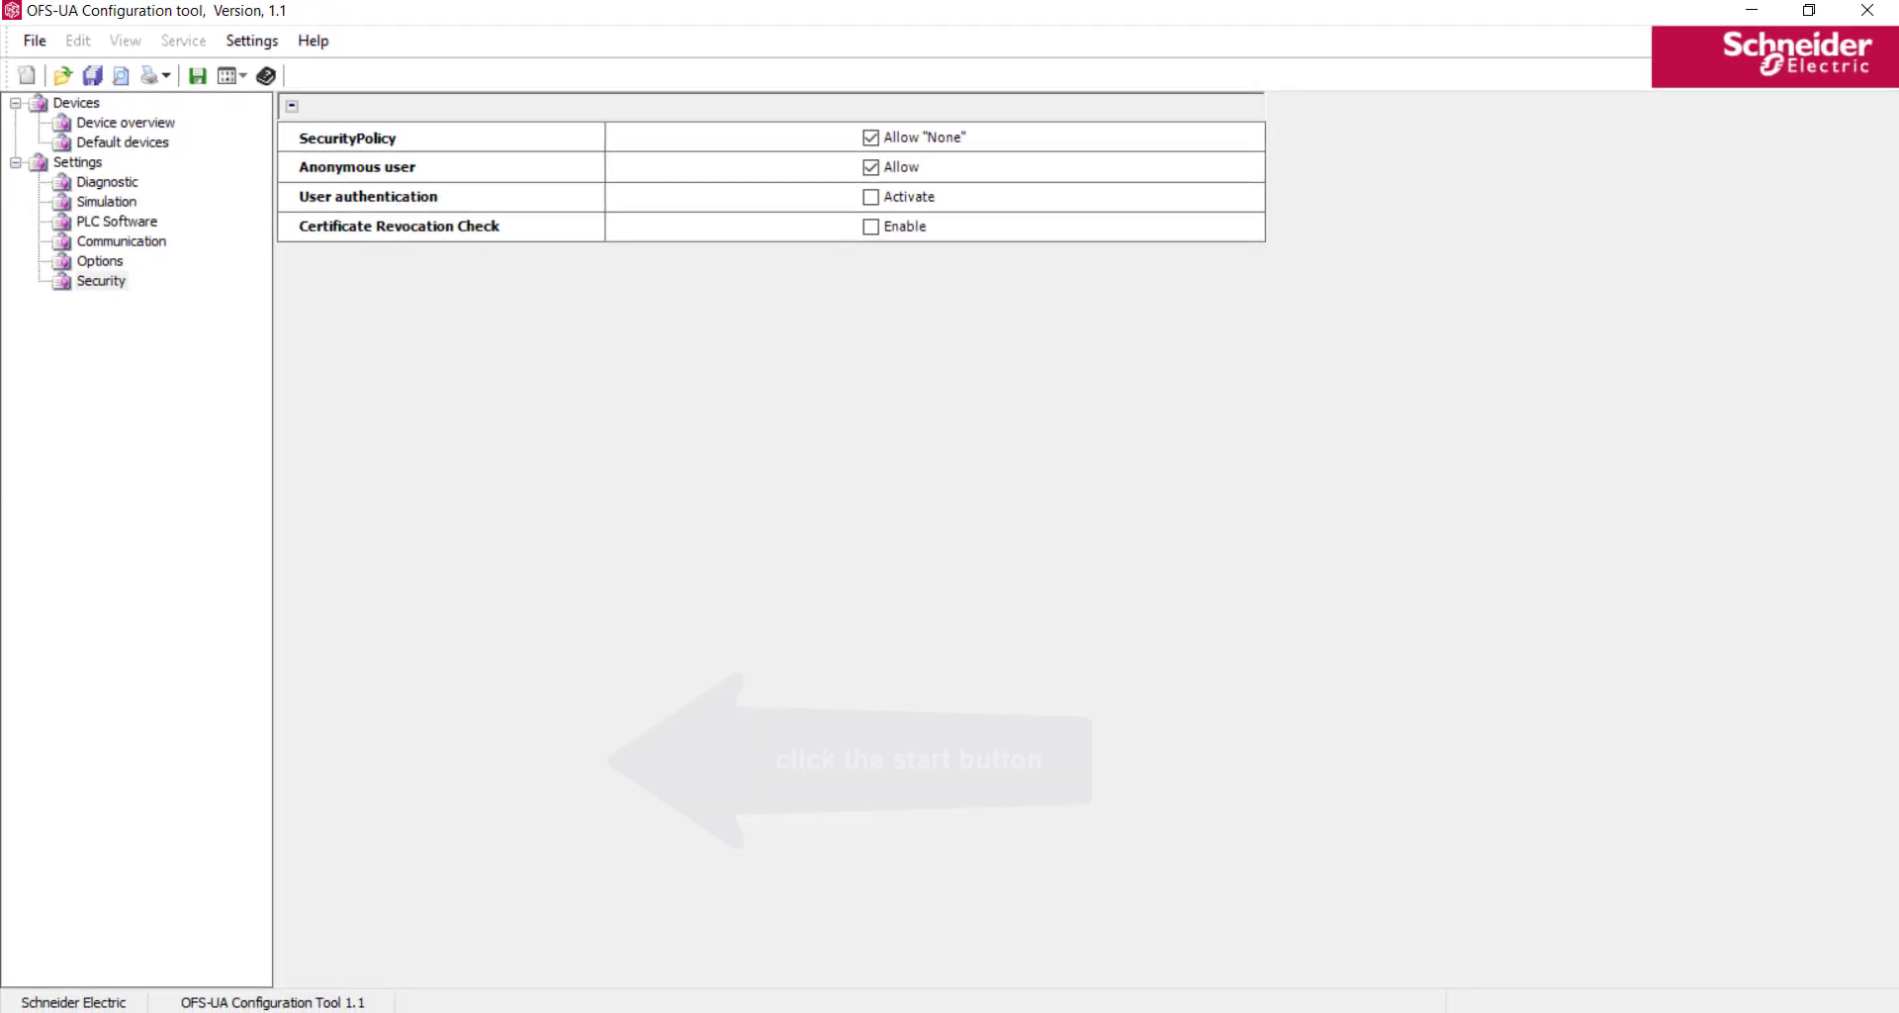
key("super")
type("co")
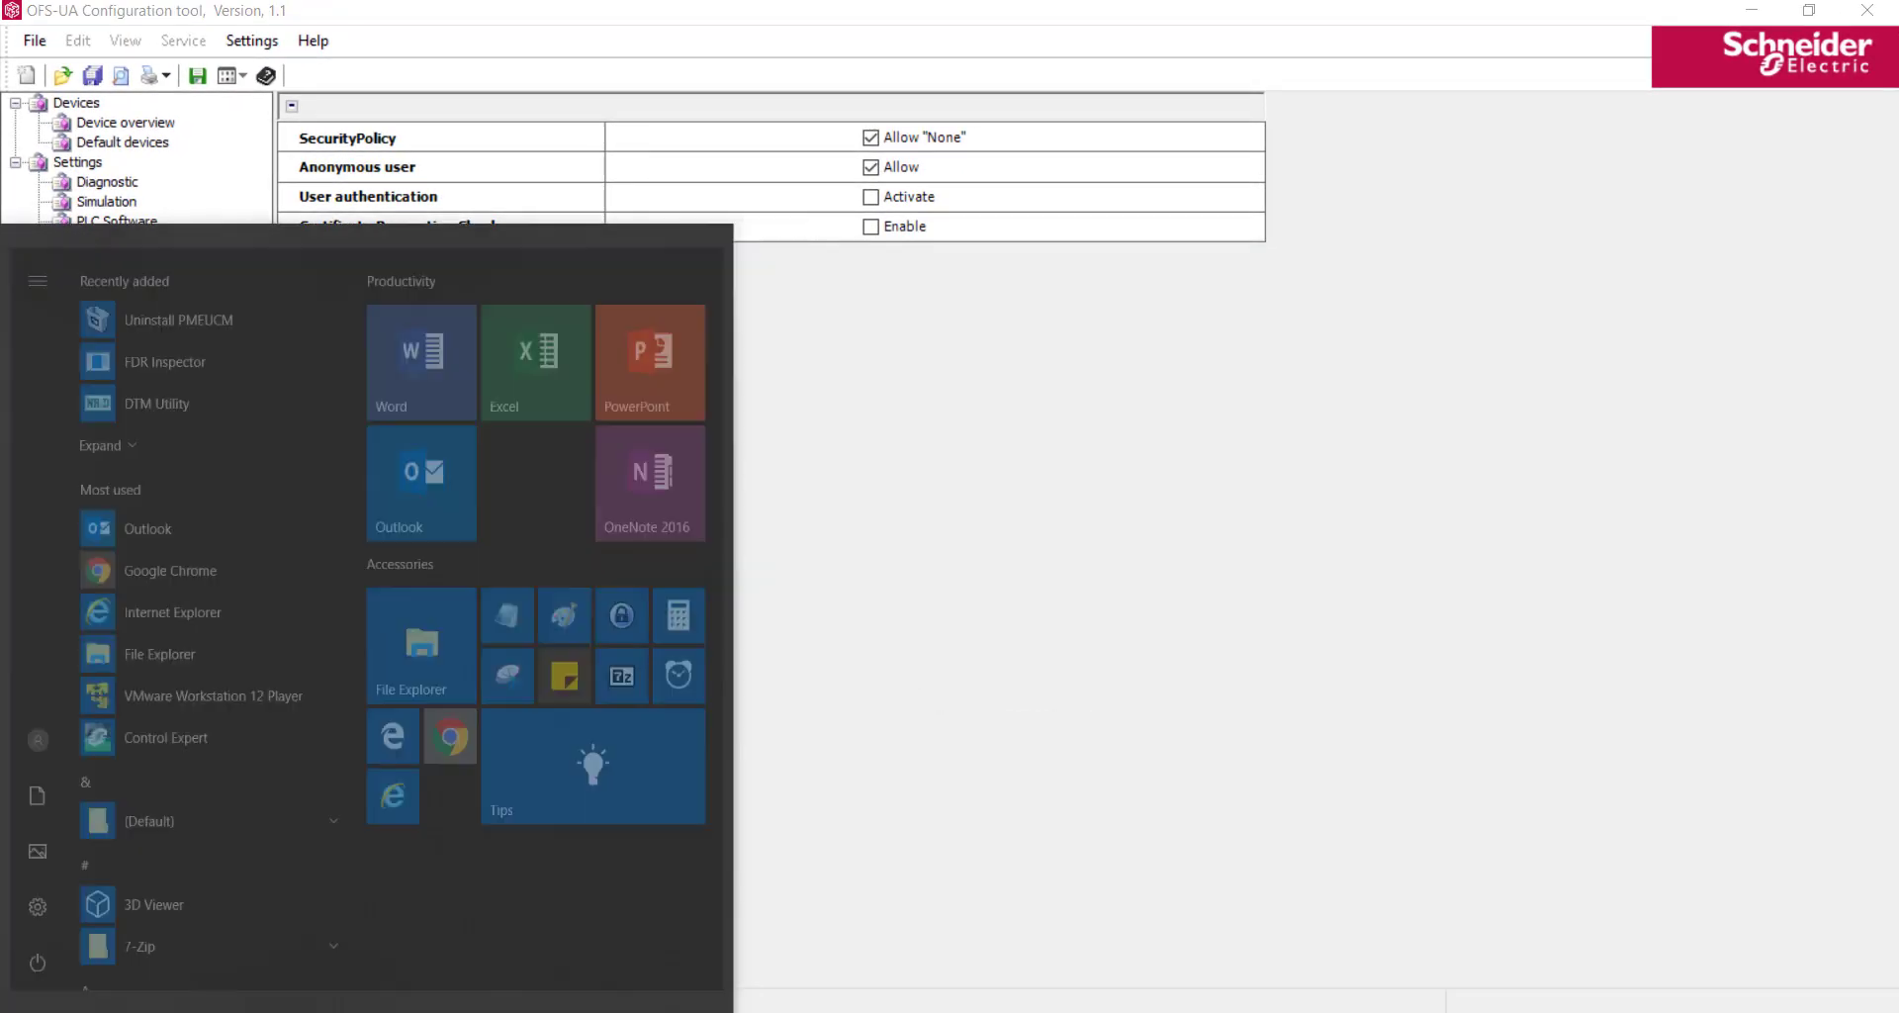
type("nfigura")
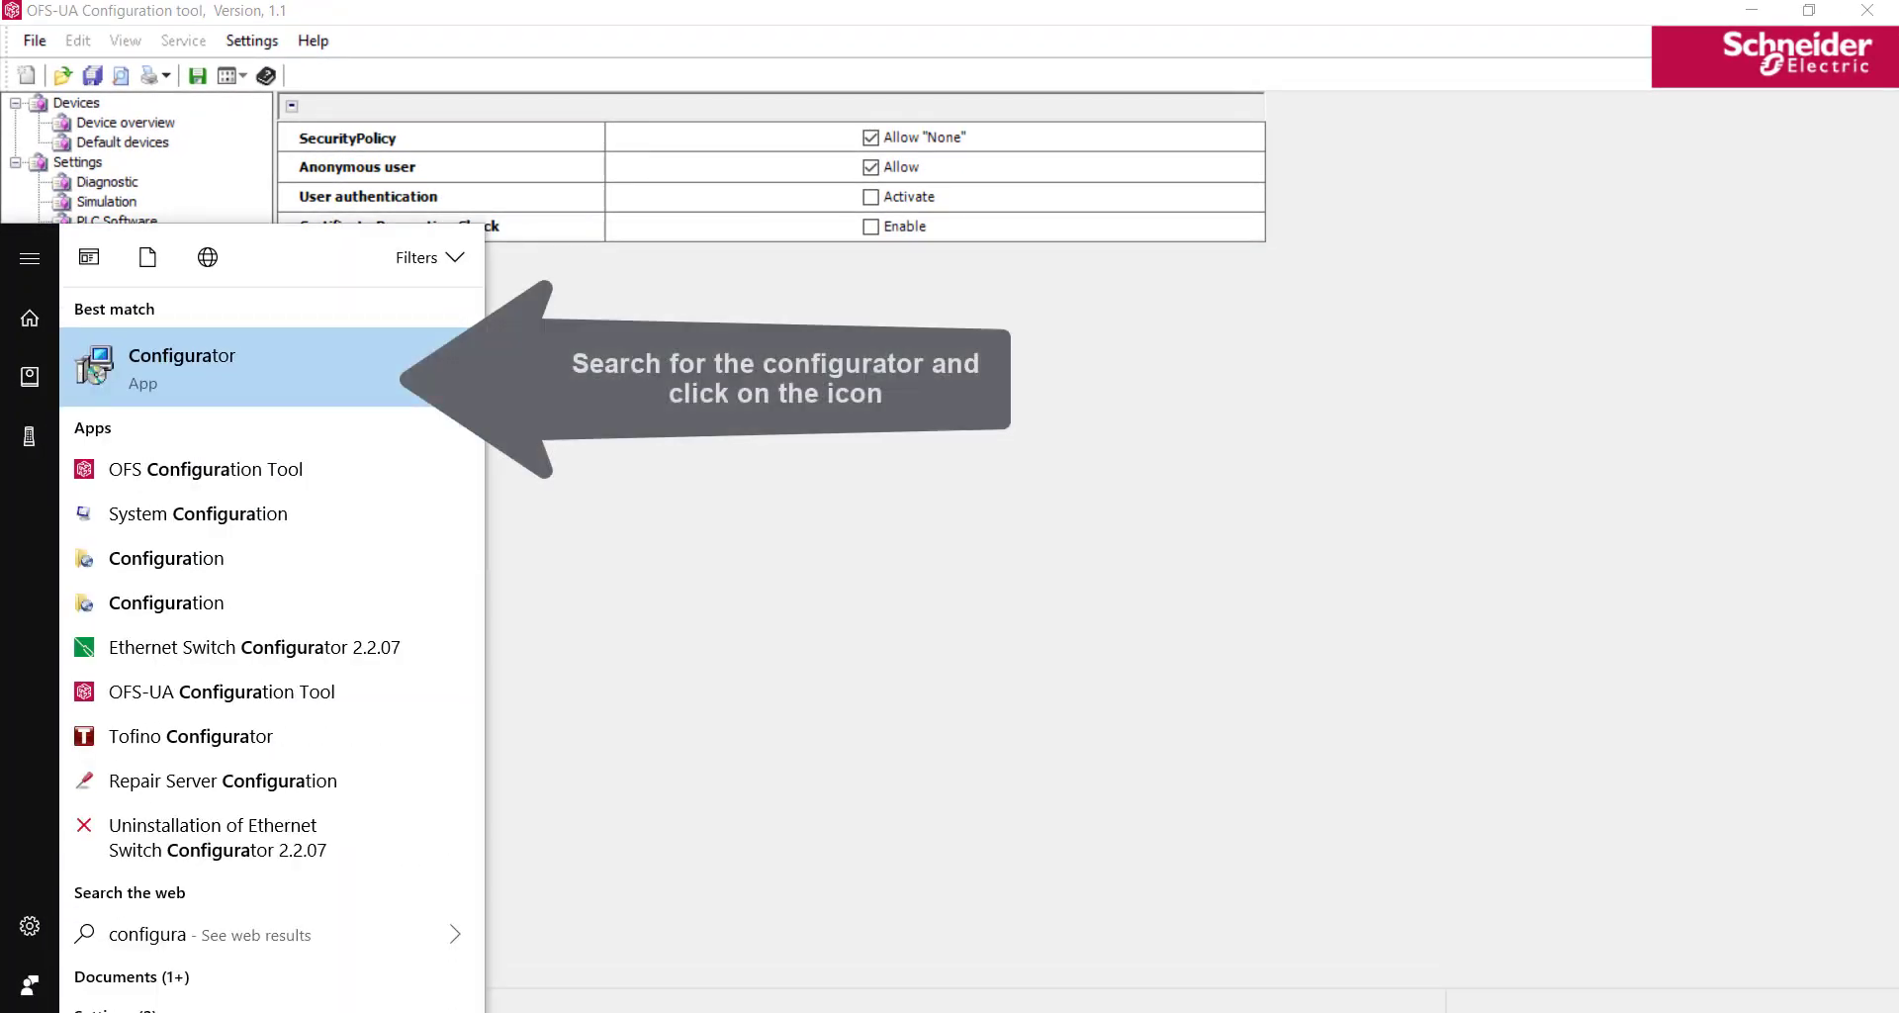
left_click(171, 388)
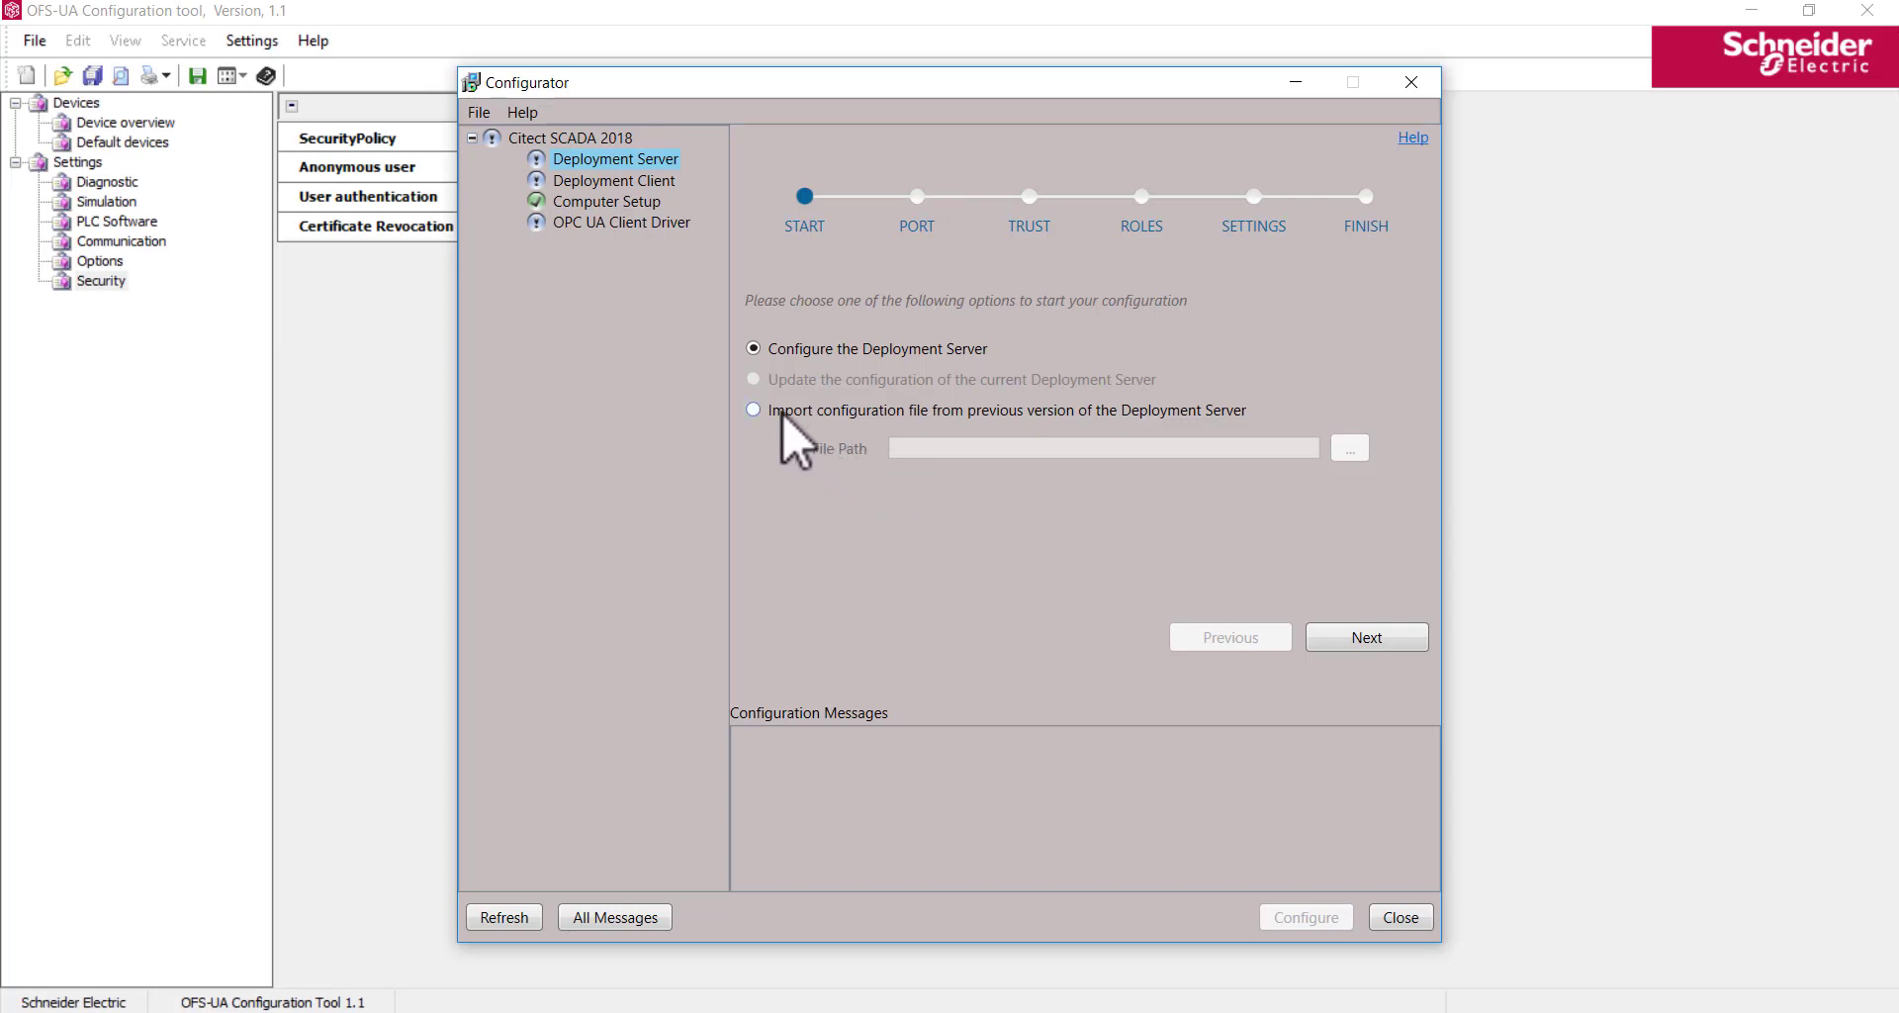
Step: Create new OPC UA Client Driver settings named OFSUA and continue to the security page without user credentials
left_click(657, 224)
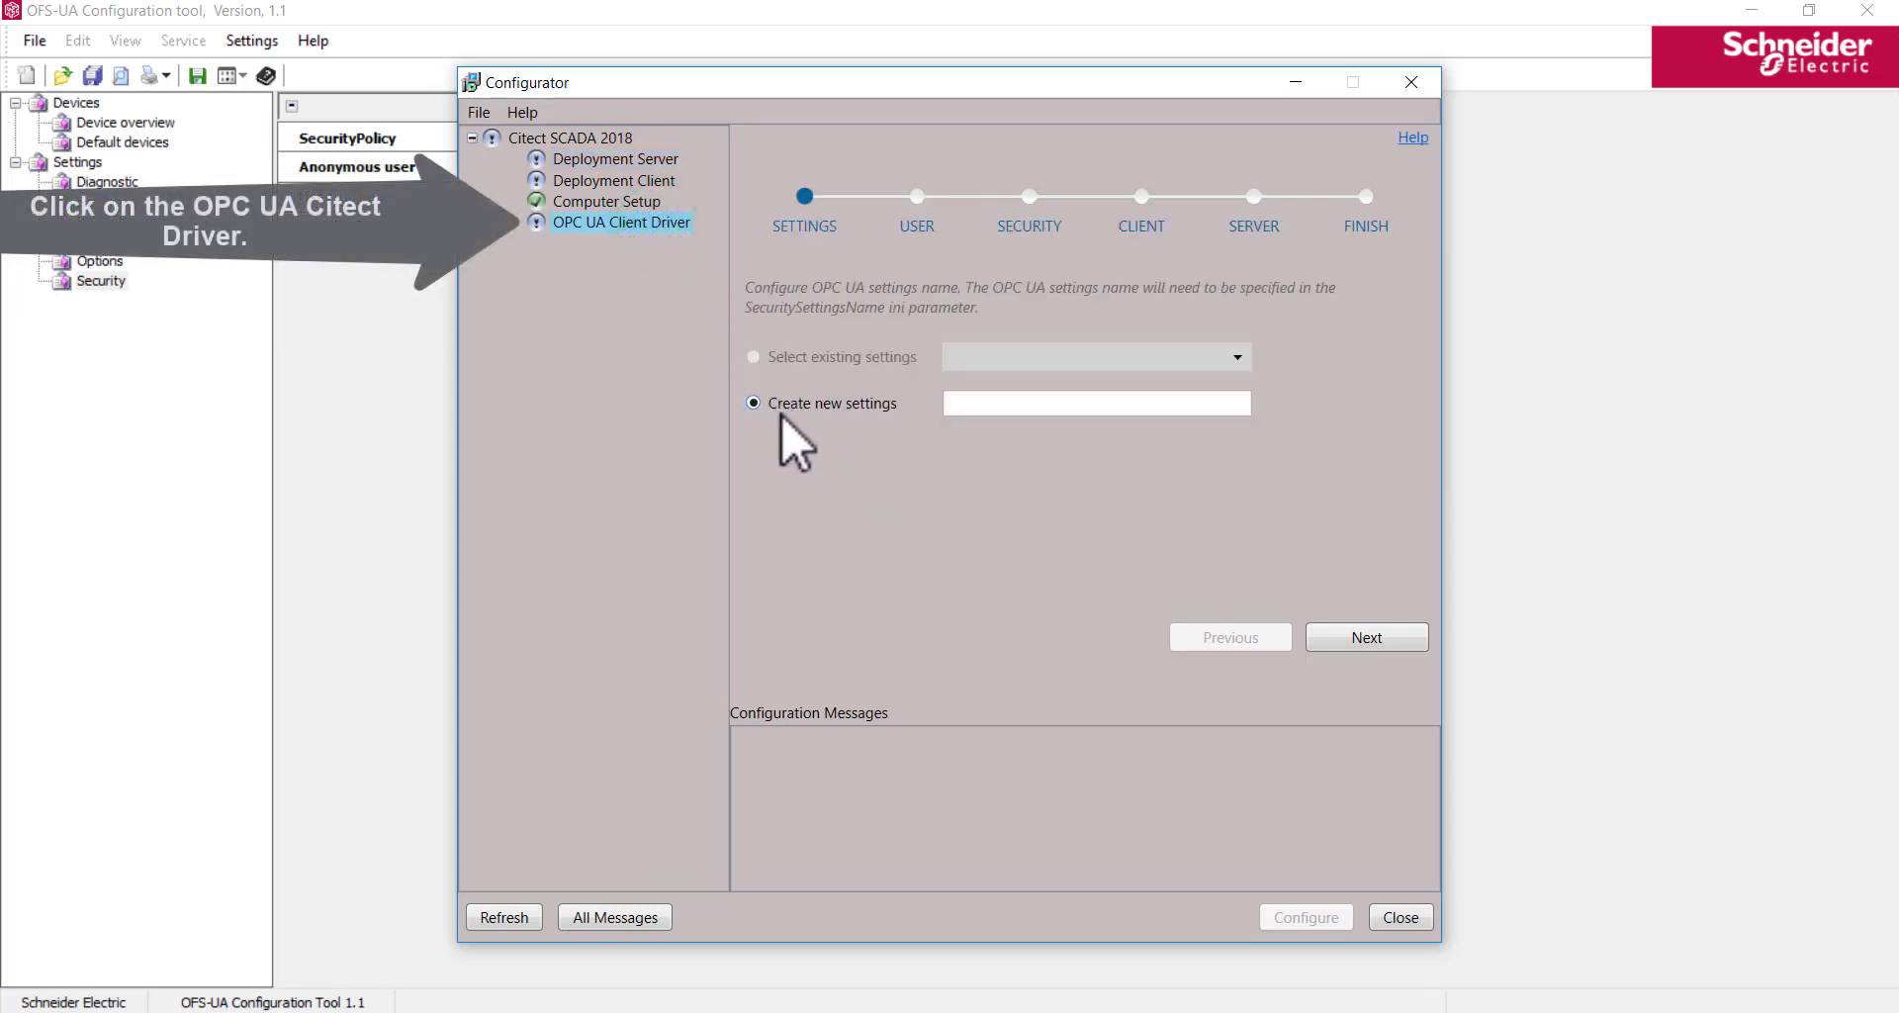
left_click(980, 403)
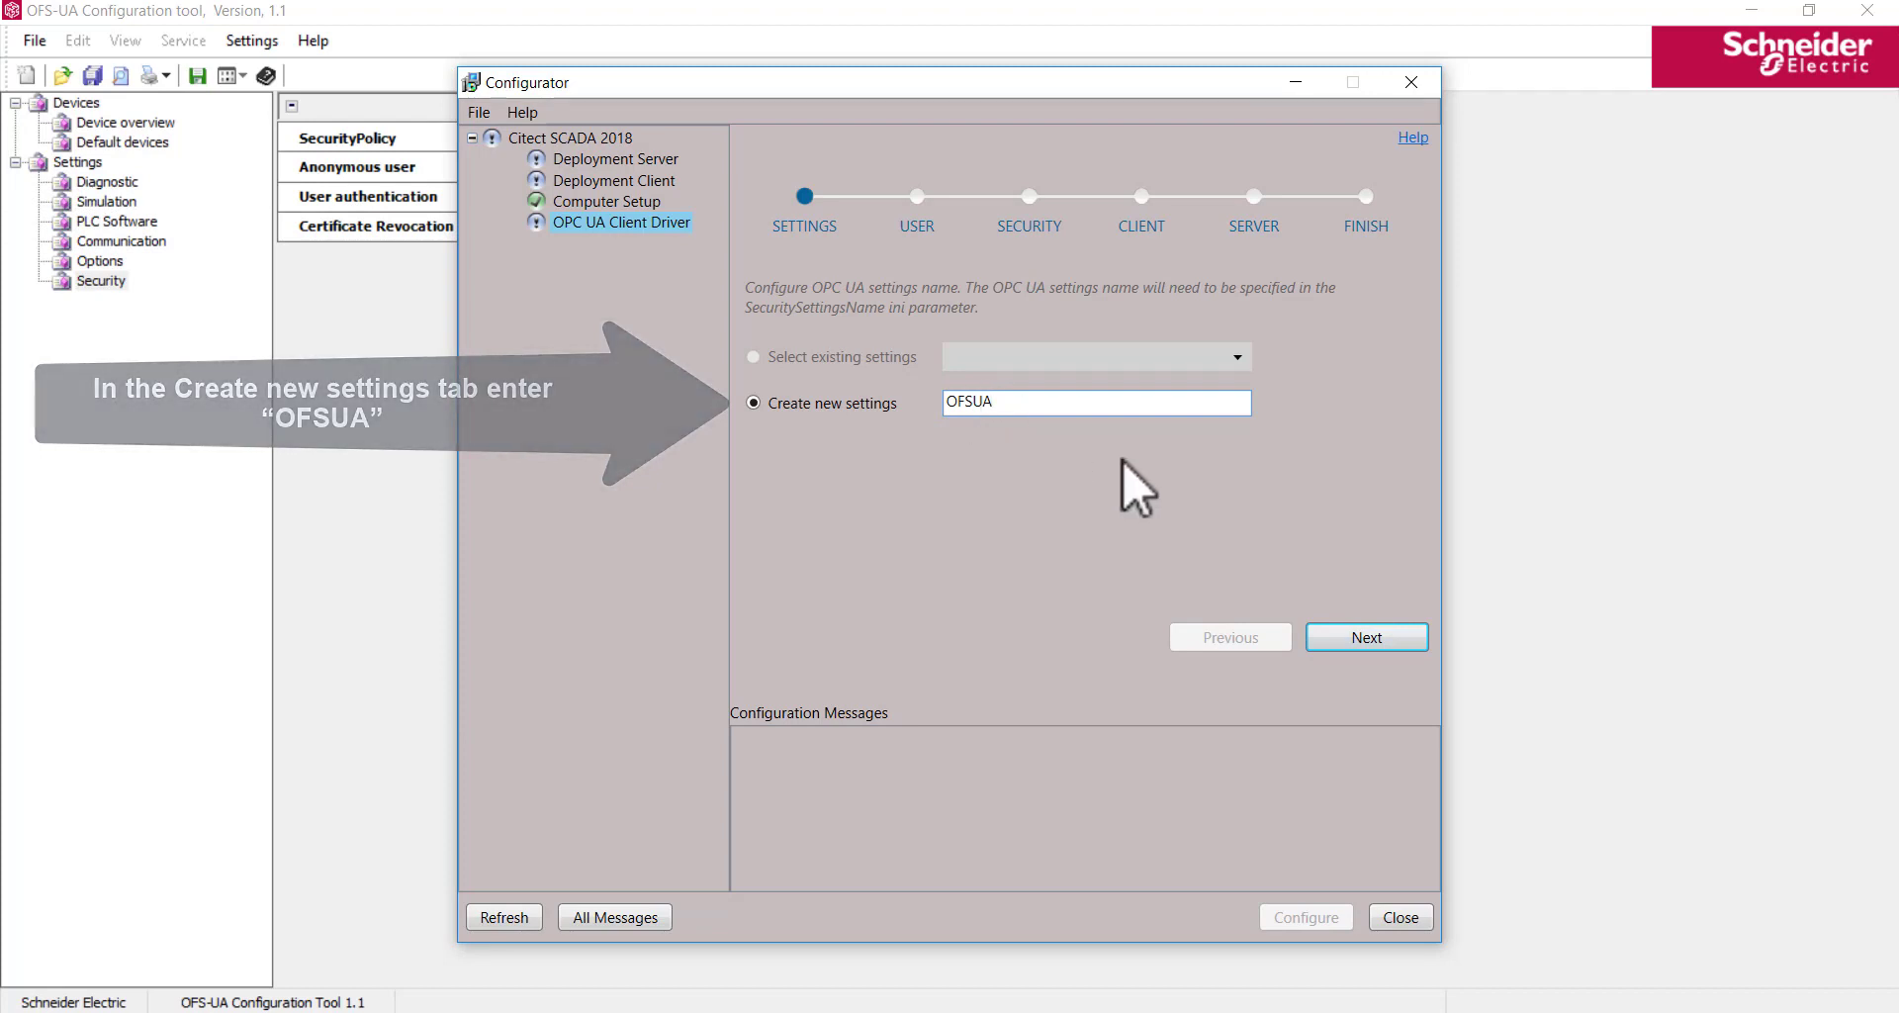
left_click(1398, 645)
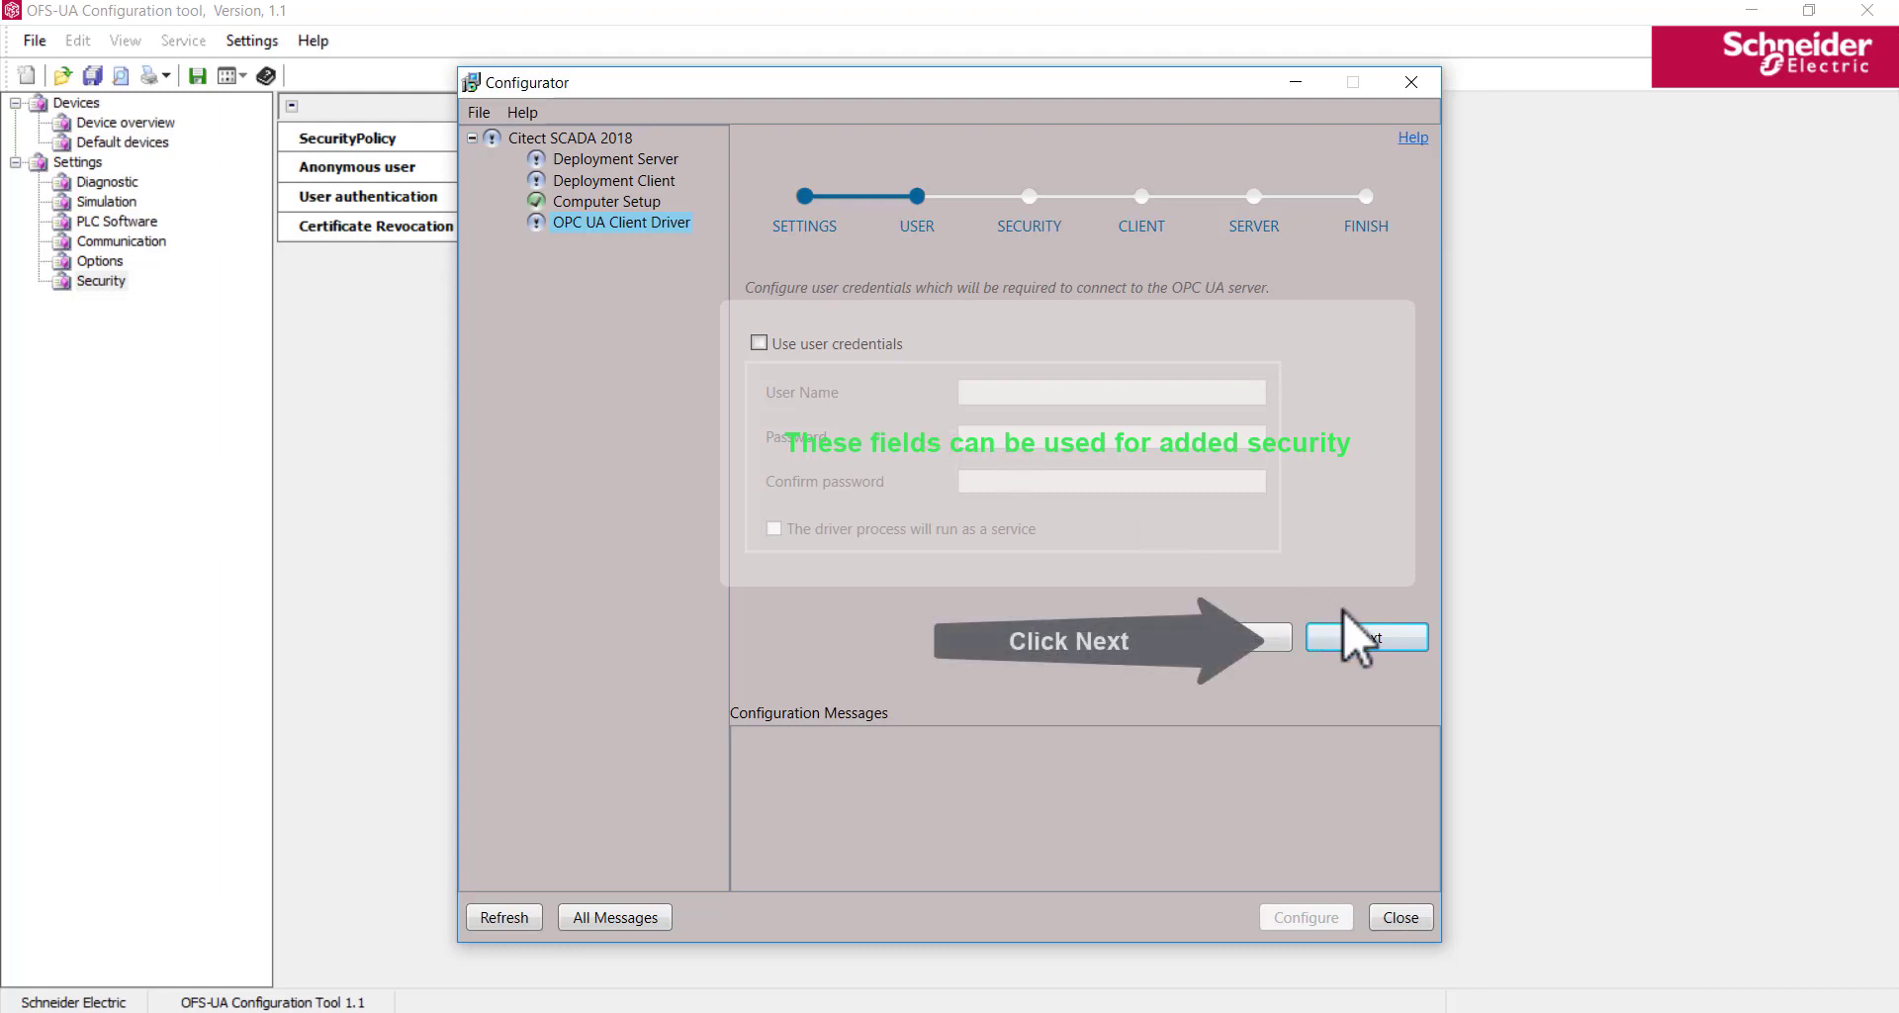
left_click(1370, 636)
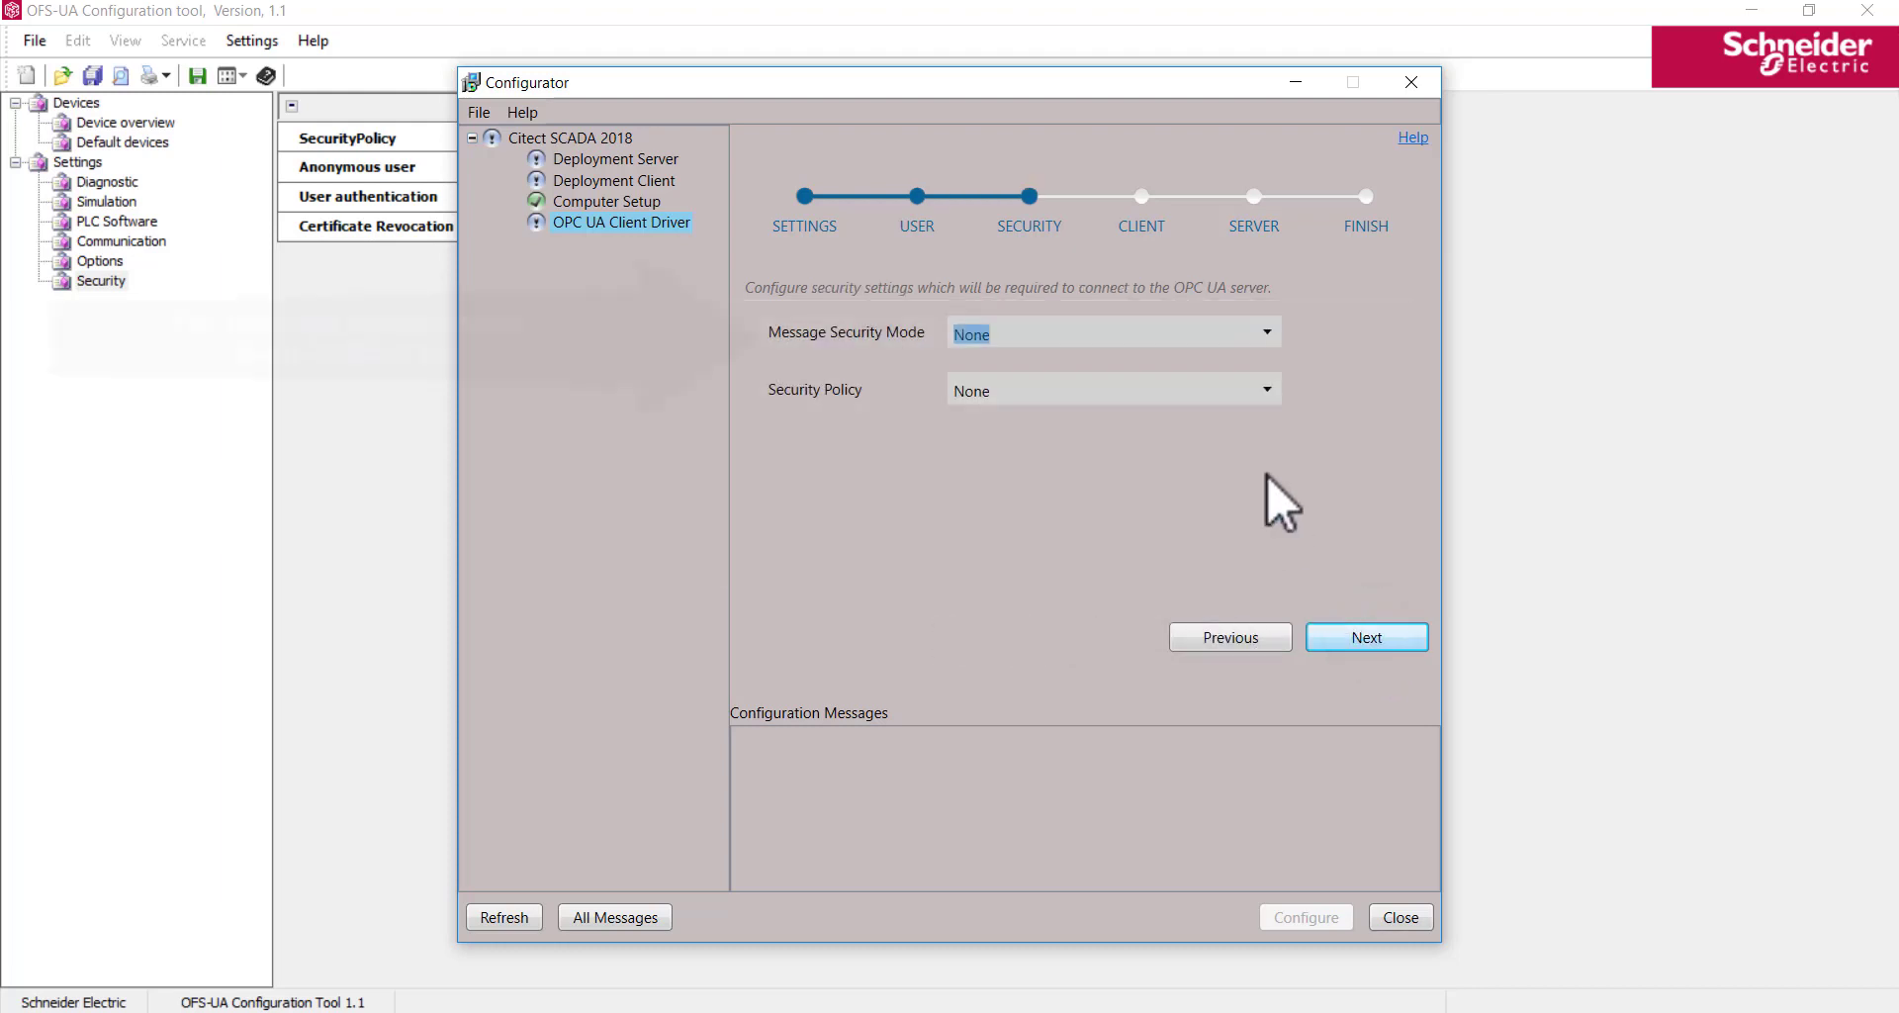
Step: Set the message security mode to SignAndEncrypt and the security policy to Basic128Rsa15, and continue to the client certificate page
left_click(1271, 334)
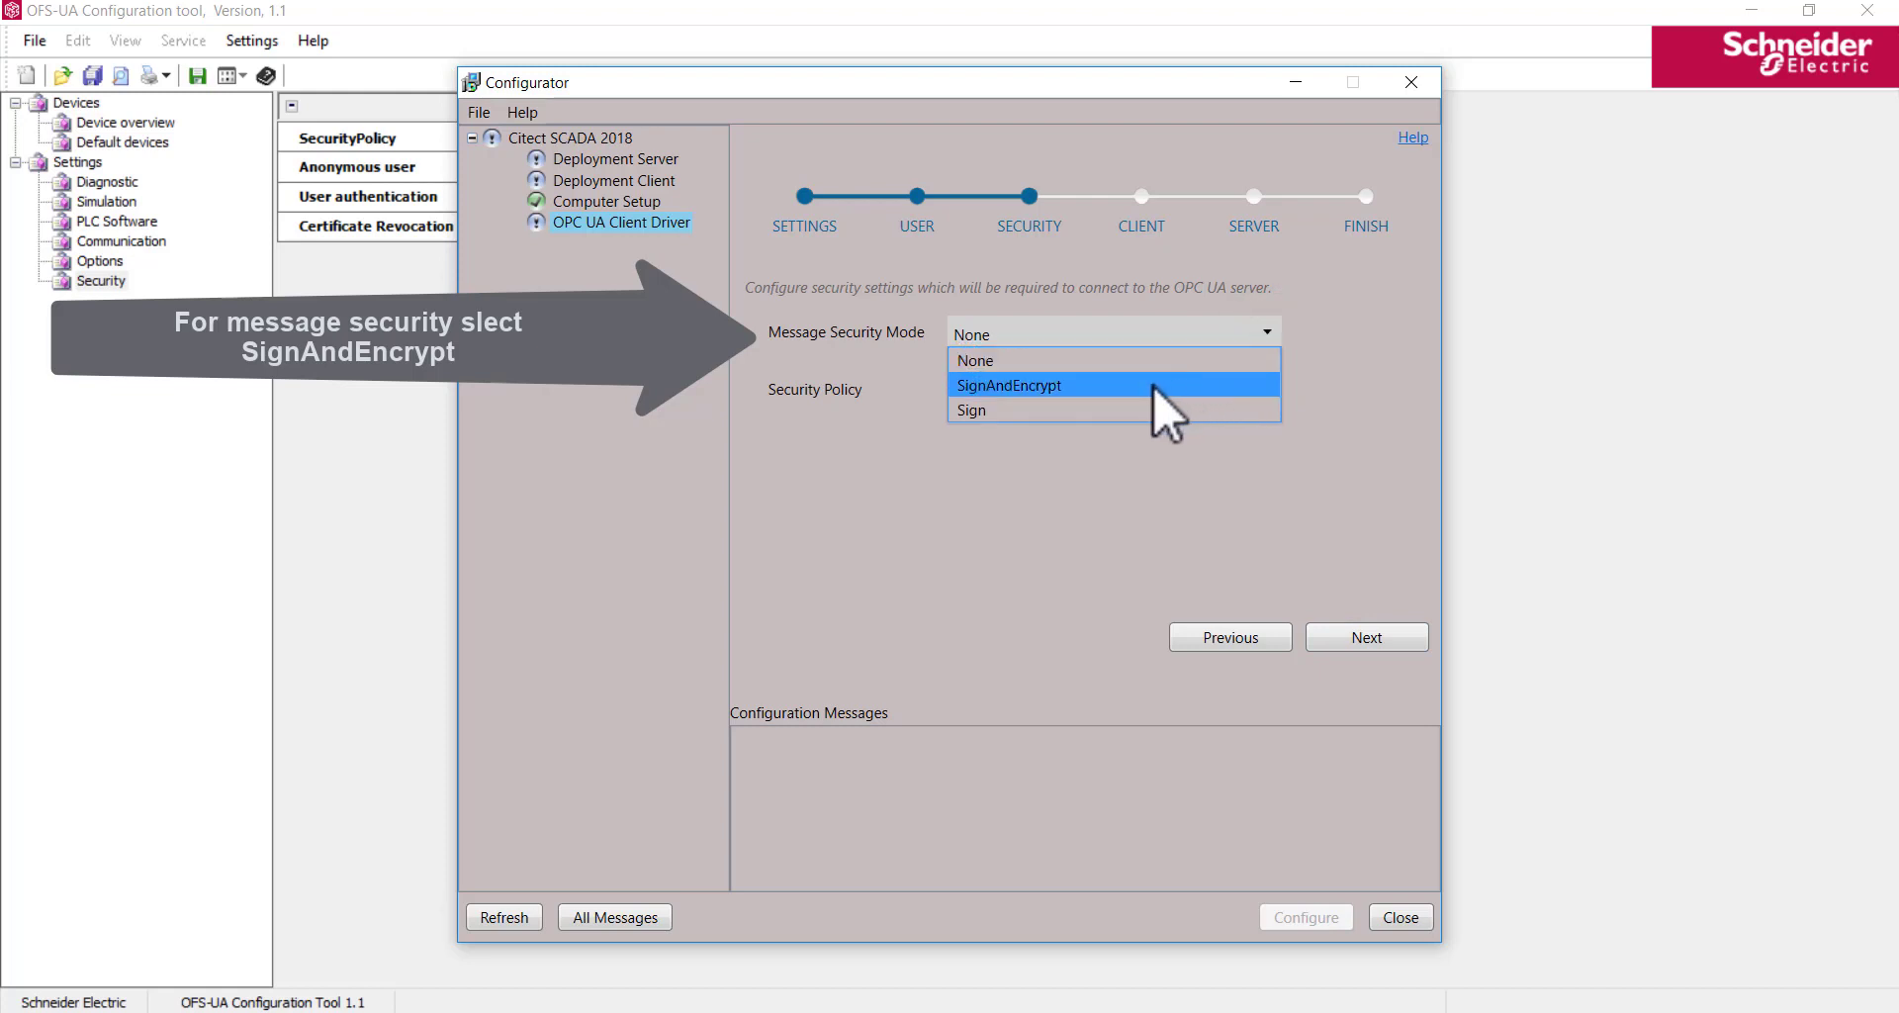
left_click(1147, 386)
left_click(1265, 392)
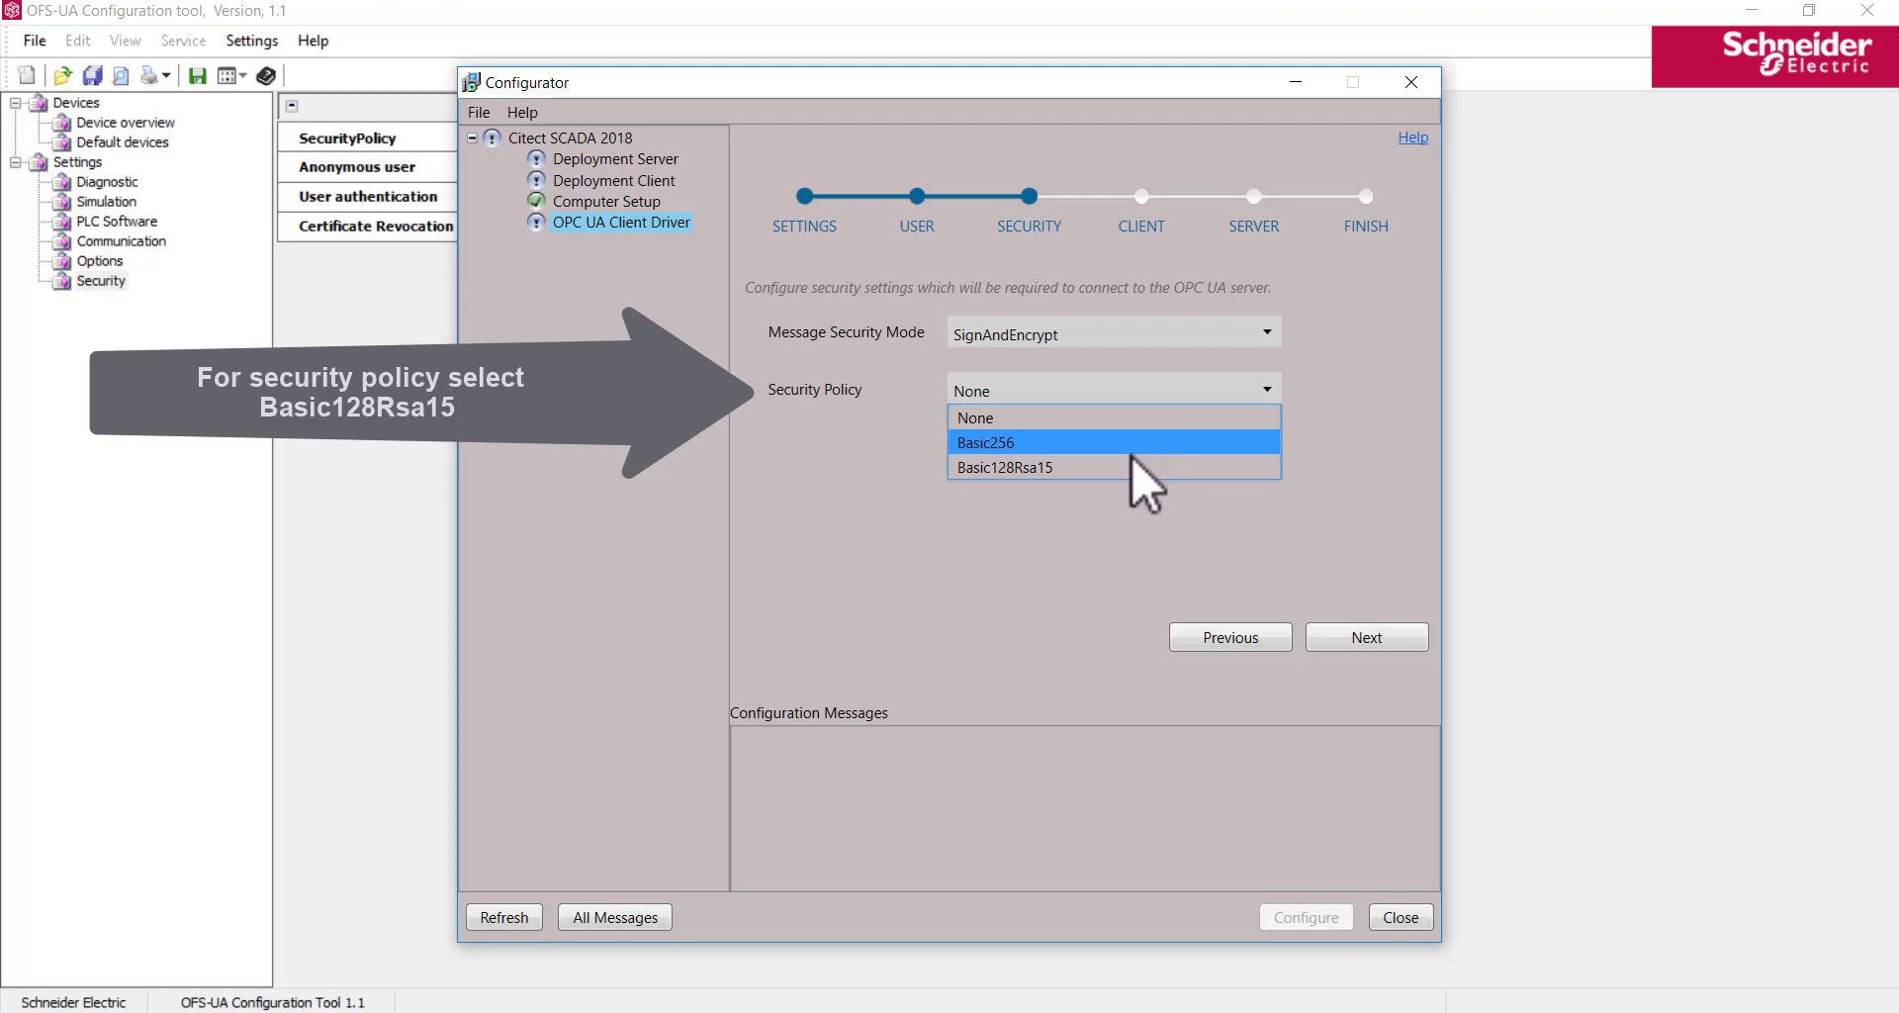
left_click(1105, 467)
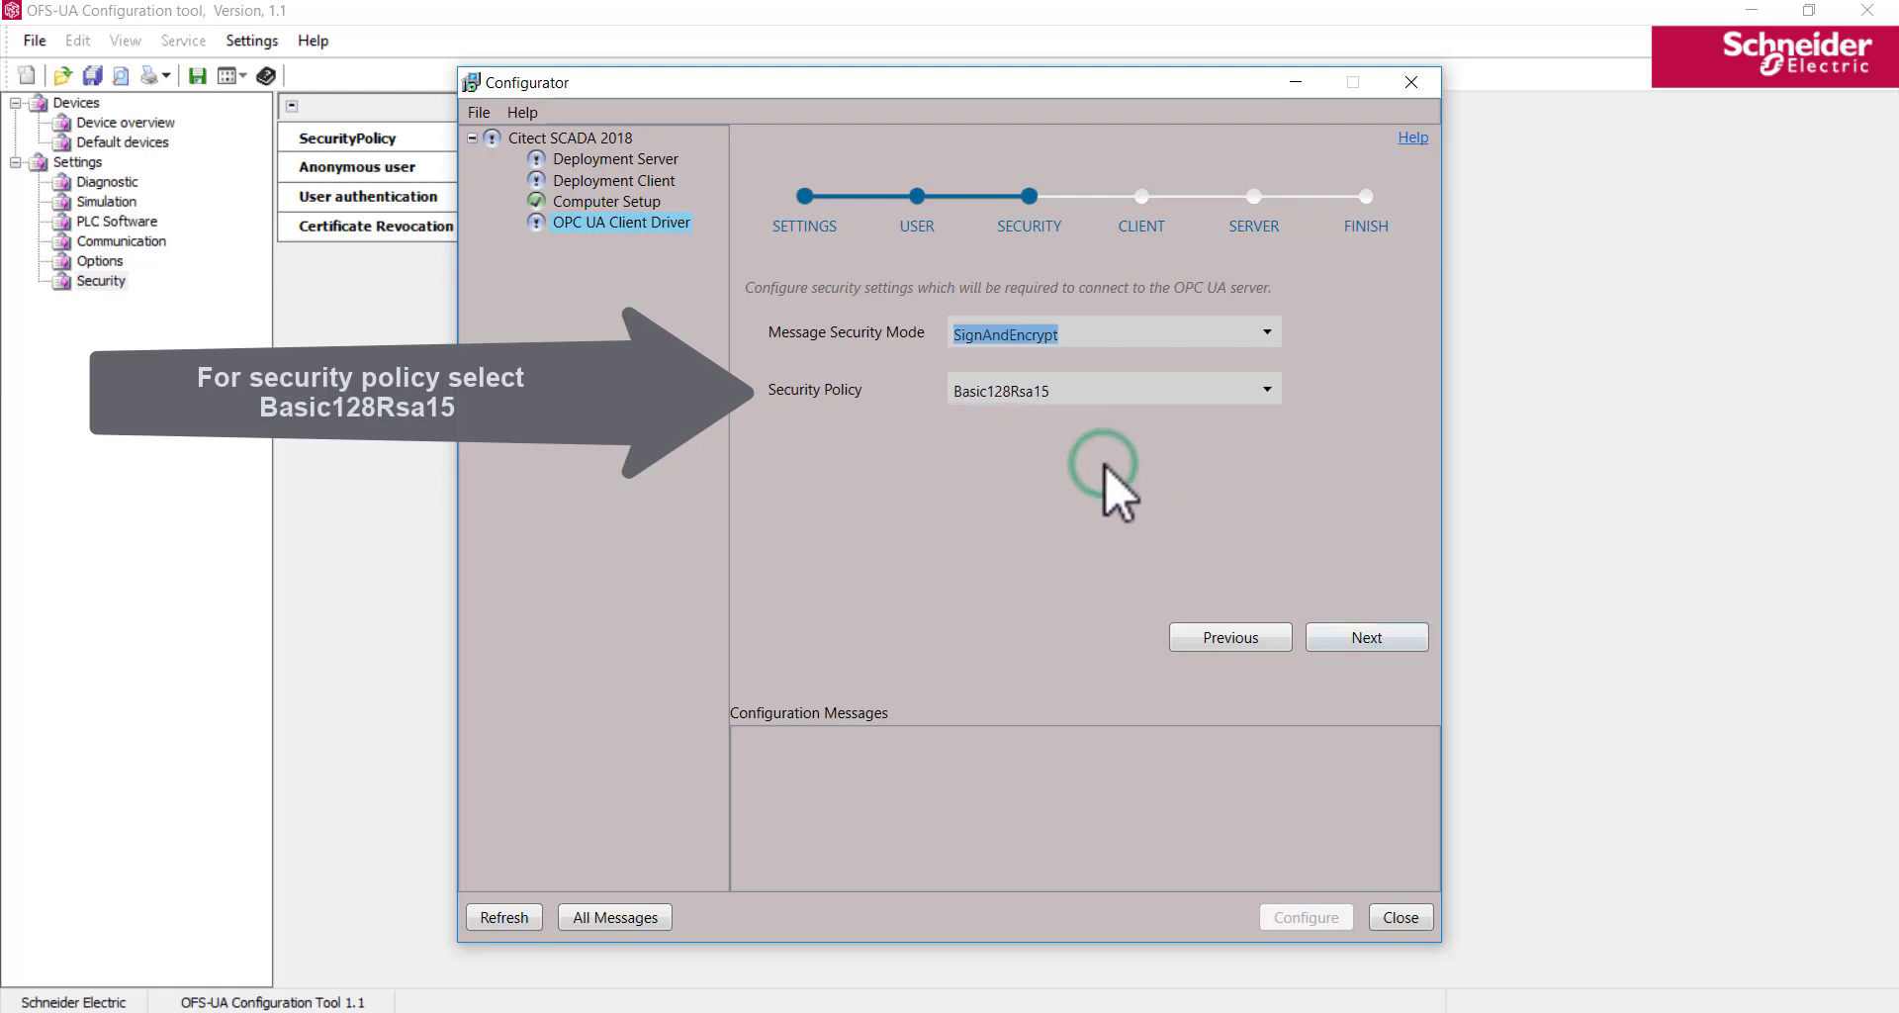
left_click(1234, 516)
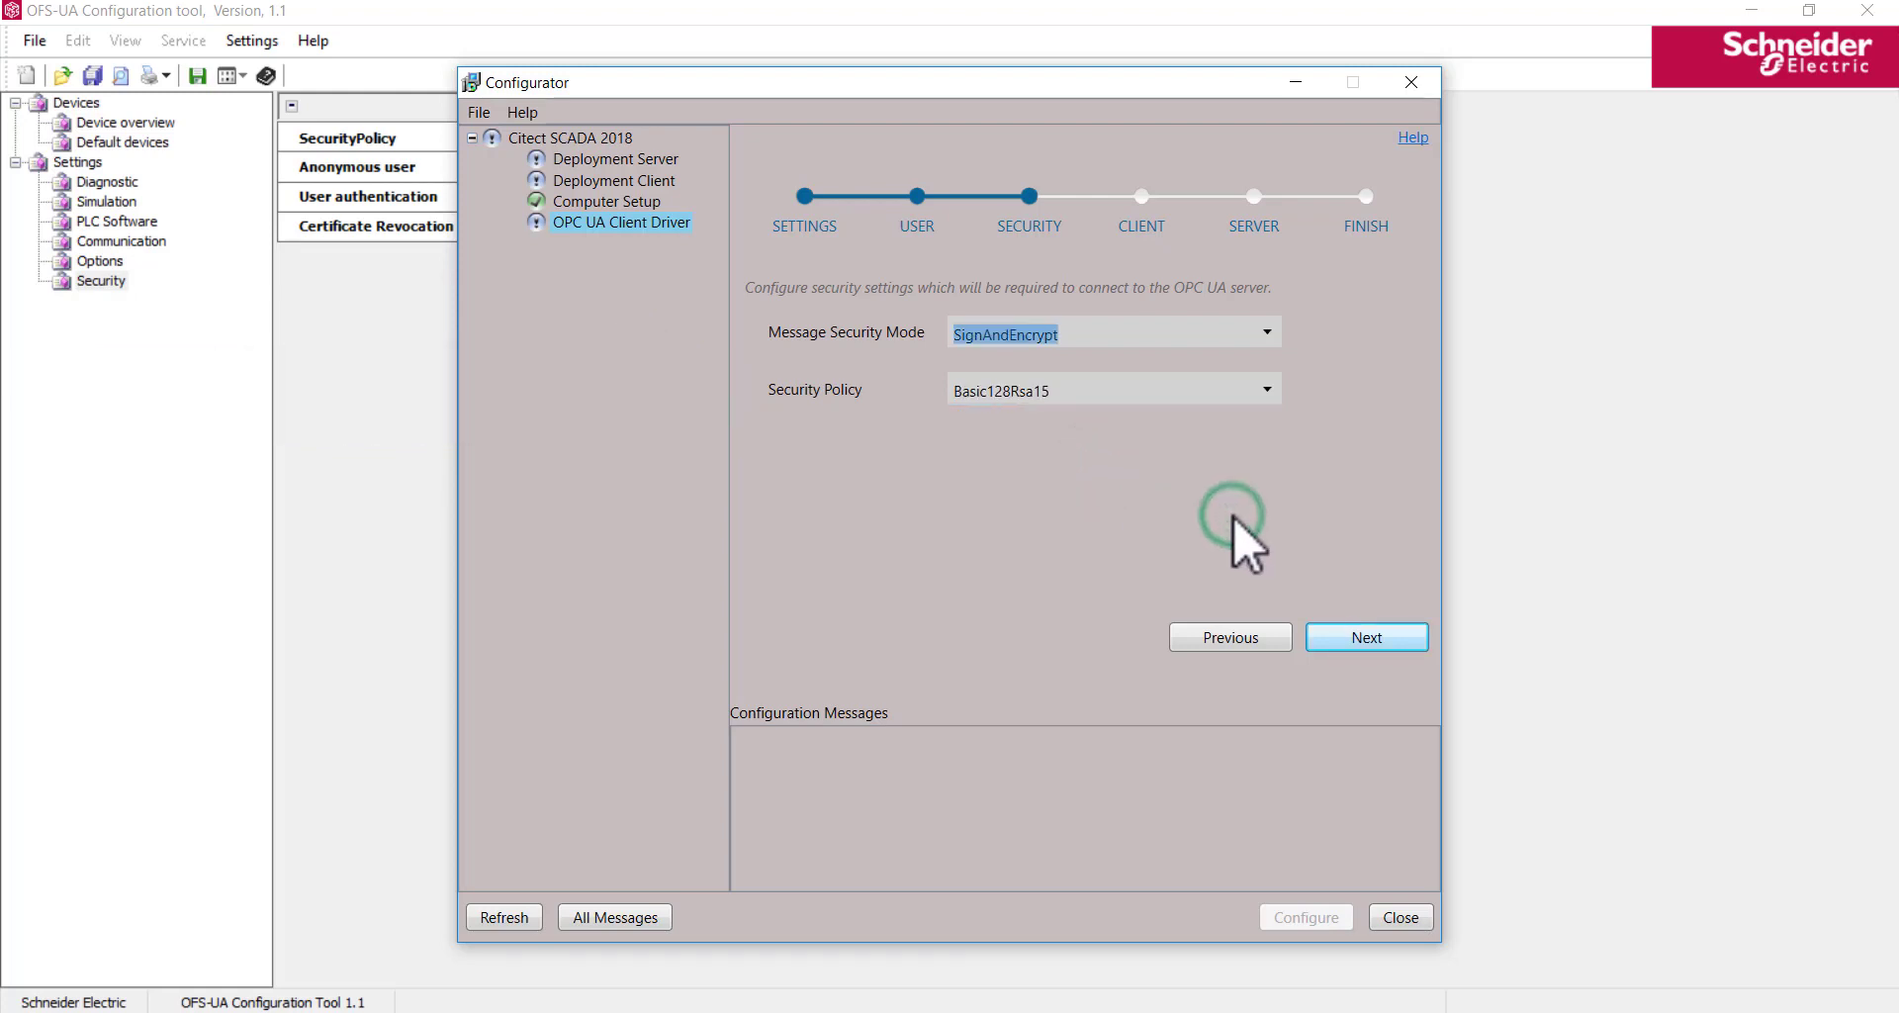
left_click(1378, 641)
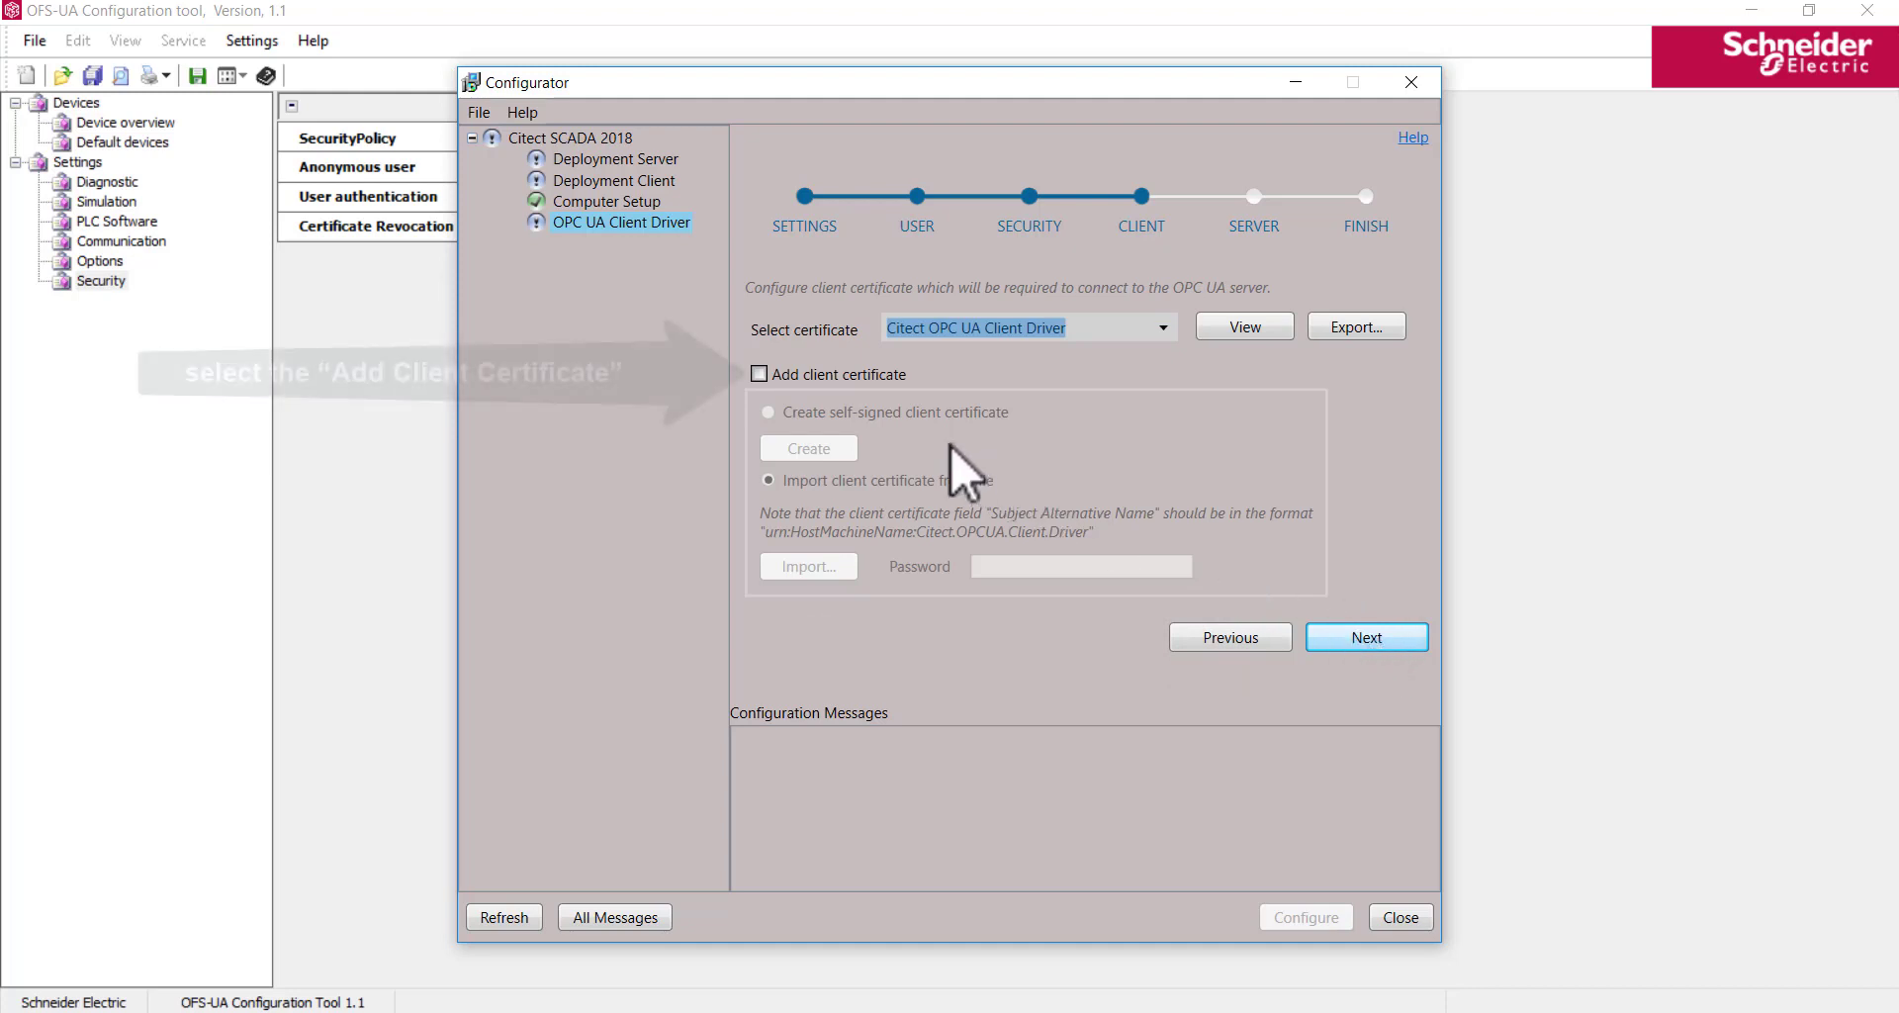
Step: Add a client certificate by creating a self-signed one for the OPC UA client driver
left_click(804, 375)
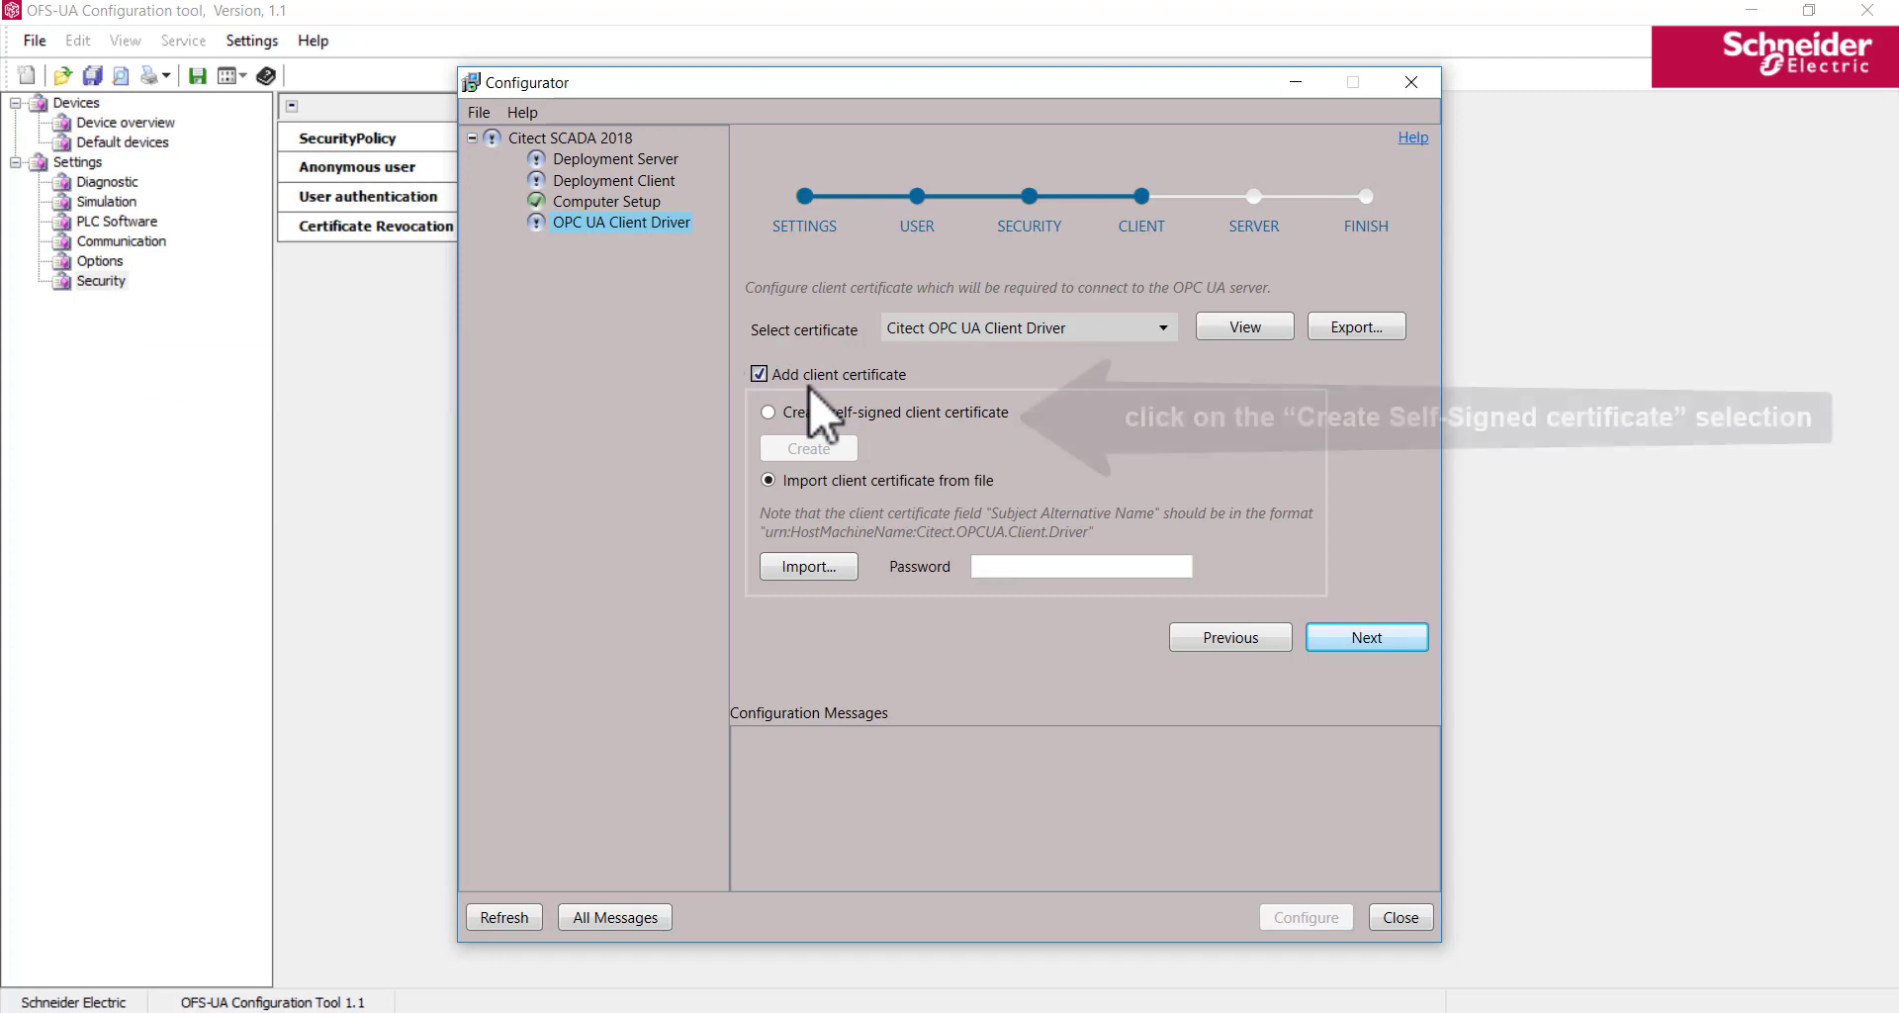
left_click(770, 413)
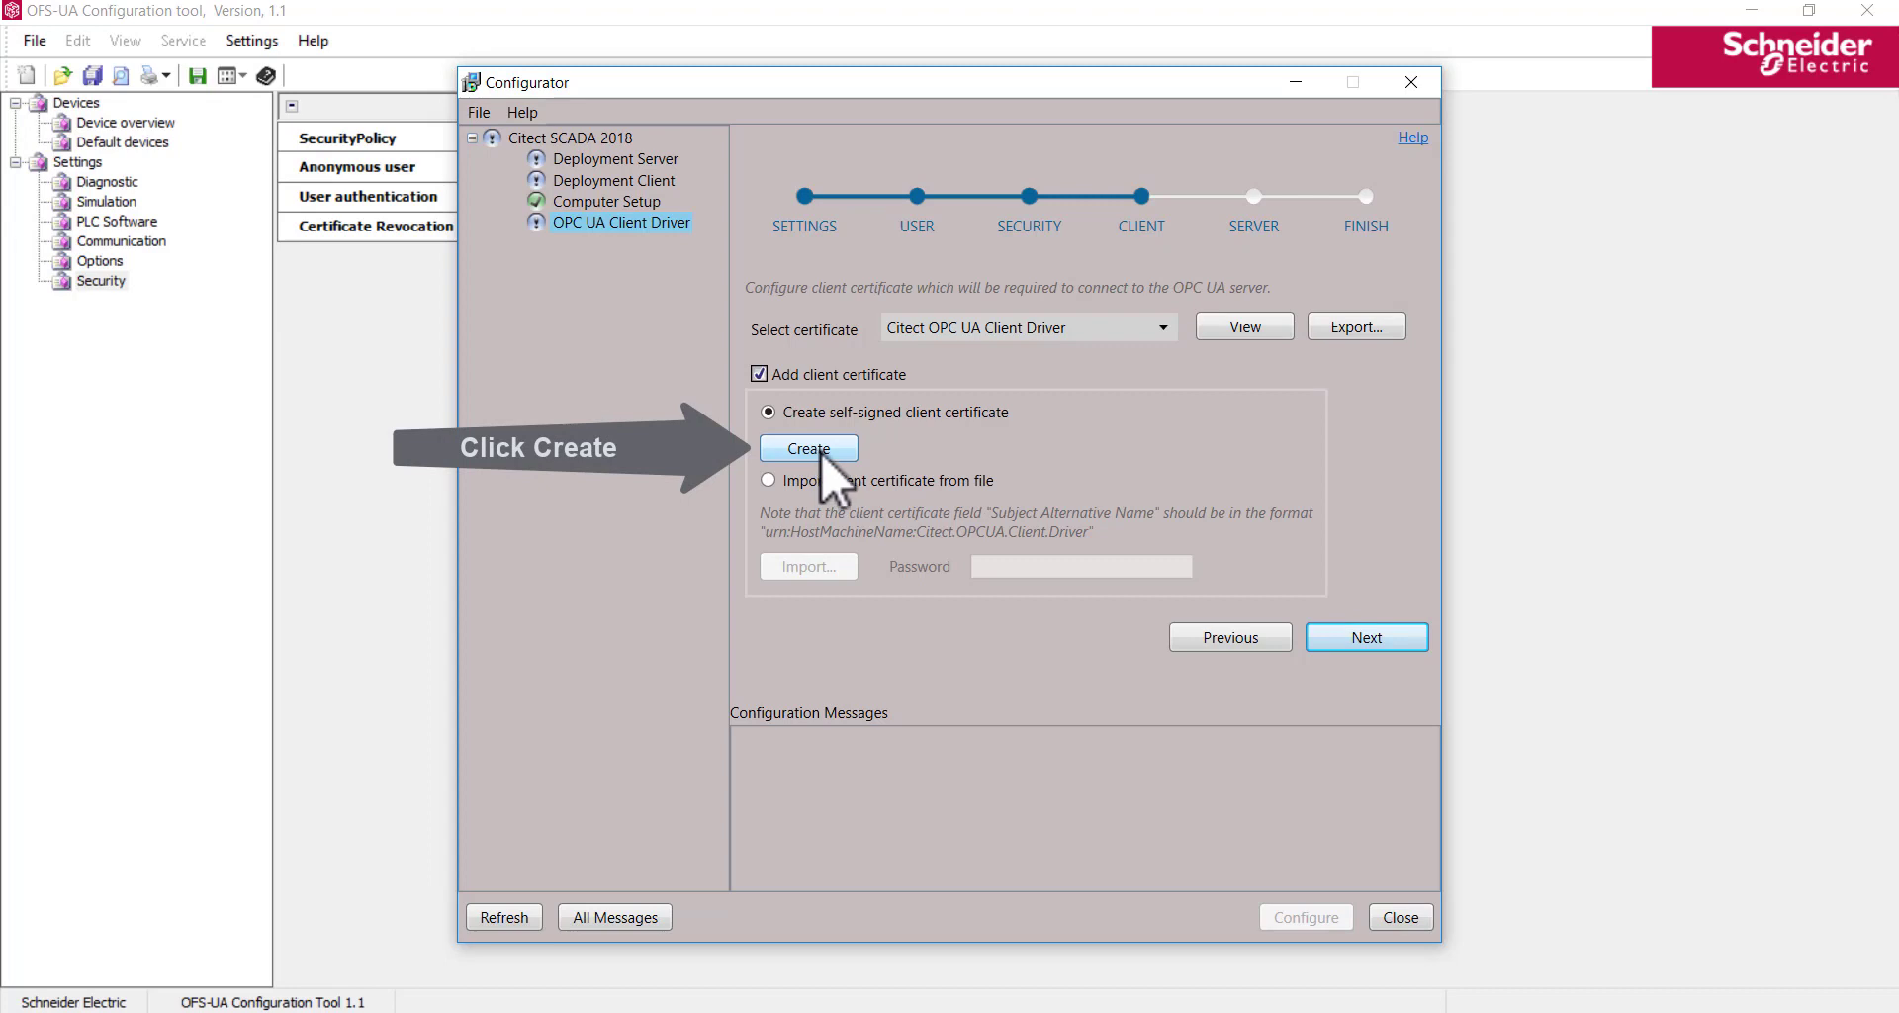
left_click(821, 450)
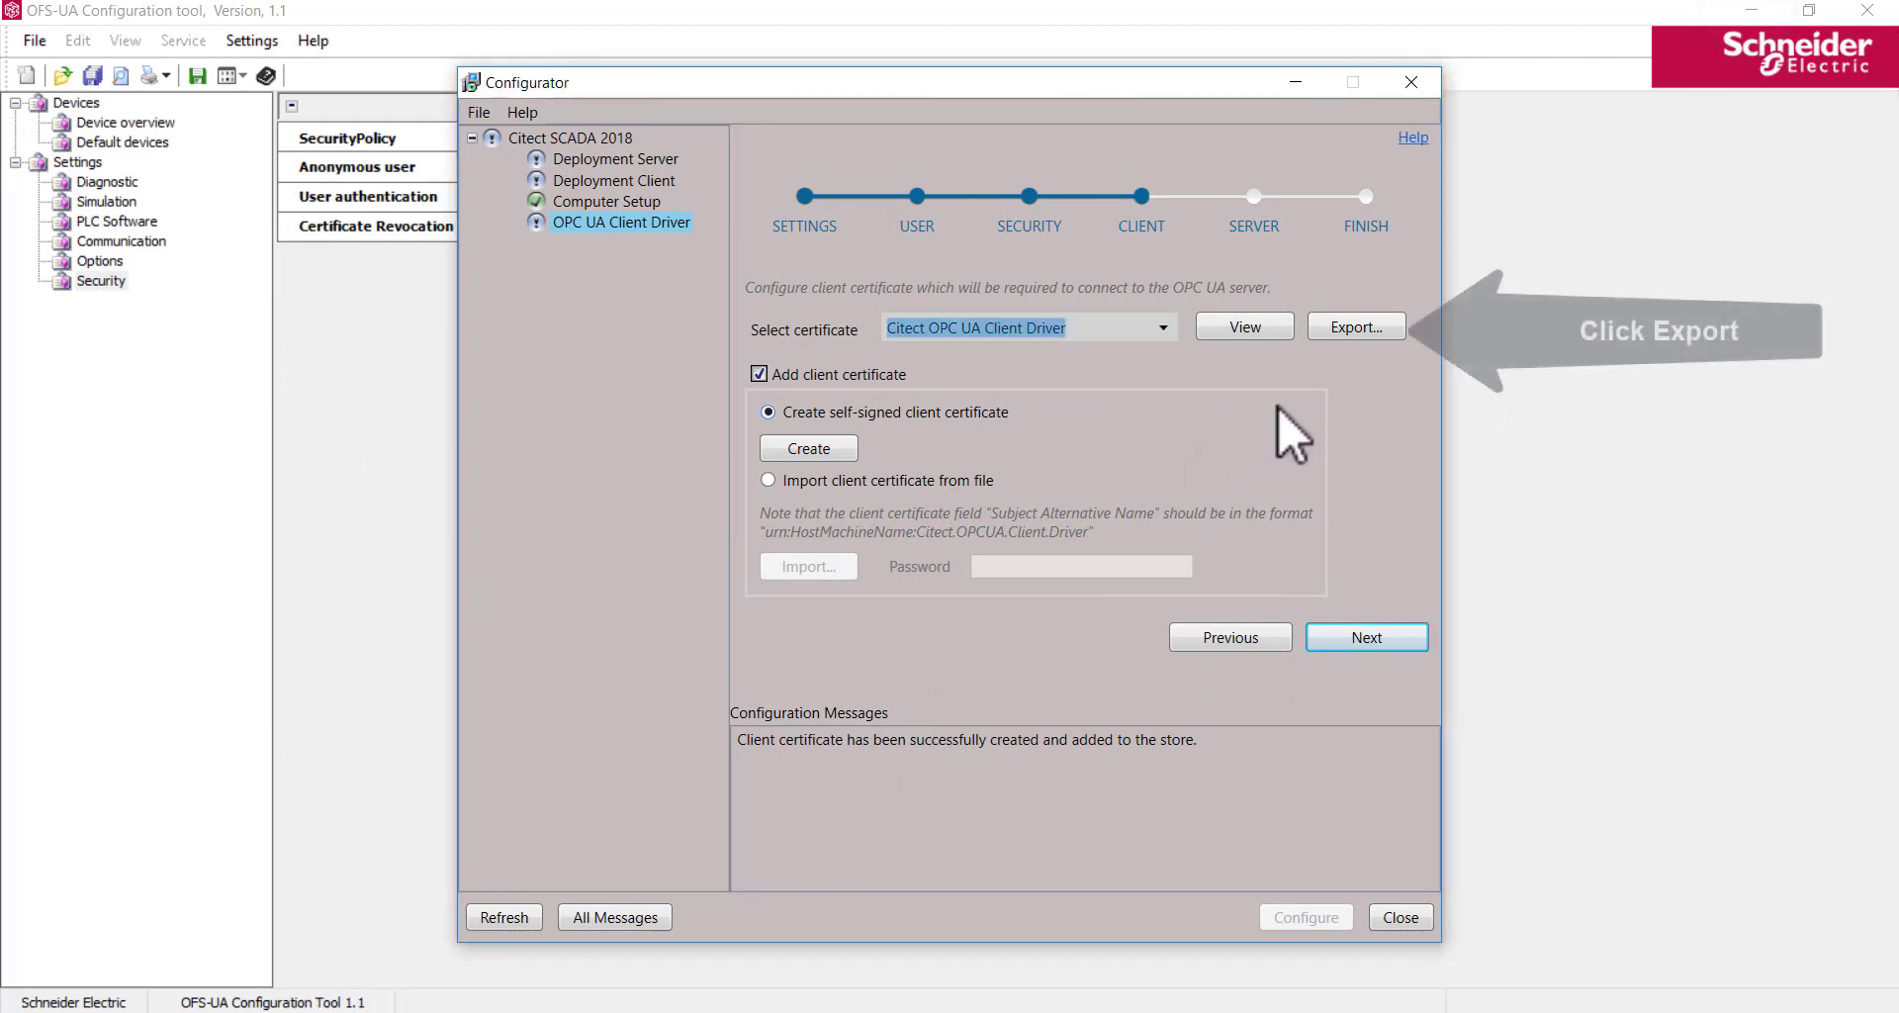
Step: Export the client certificate as CitectOPCUAClientDriver.der into the 1_OFSUA folder in Documents
left_click(1349, 327)
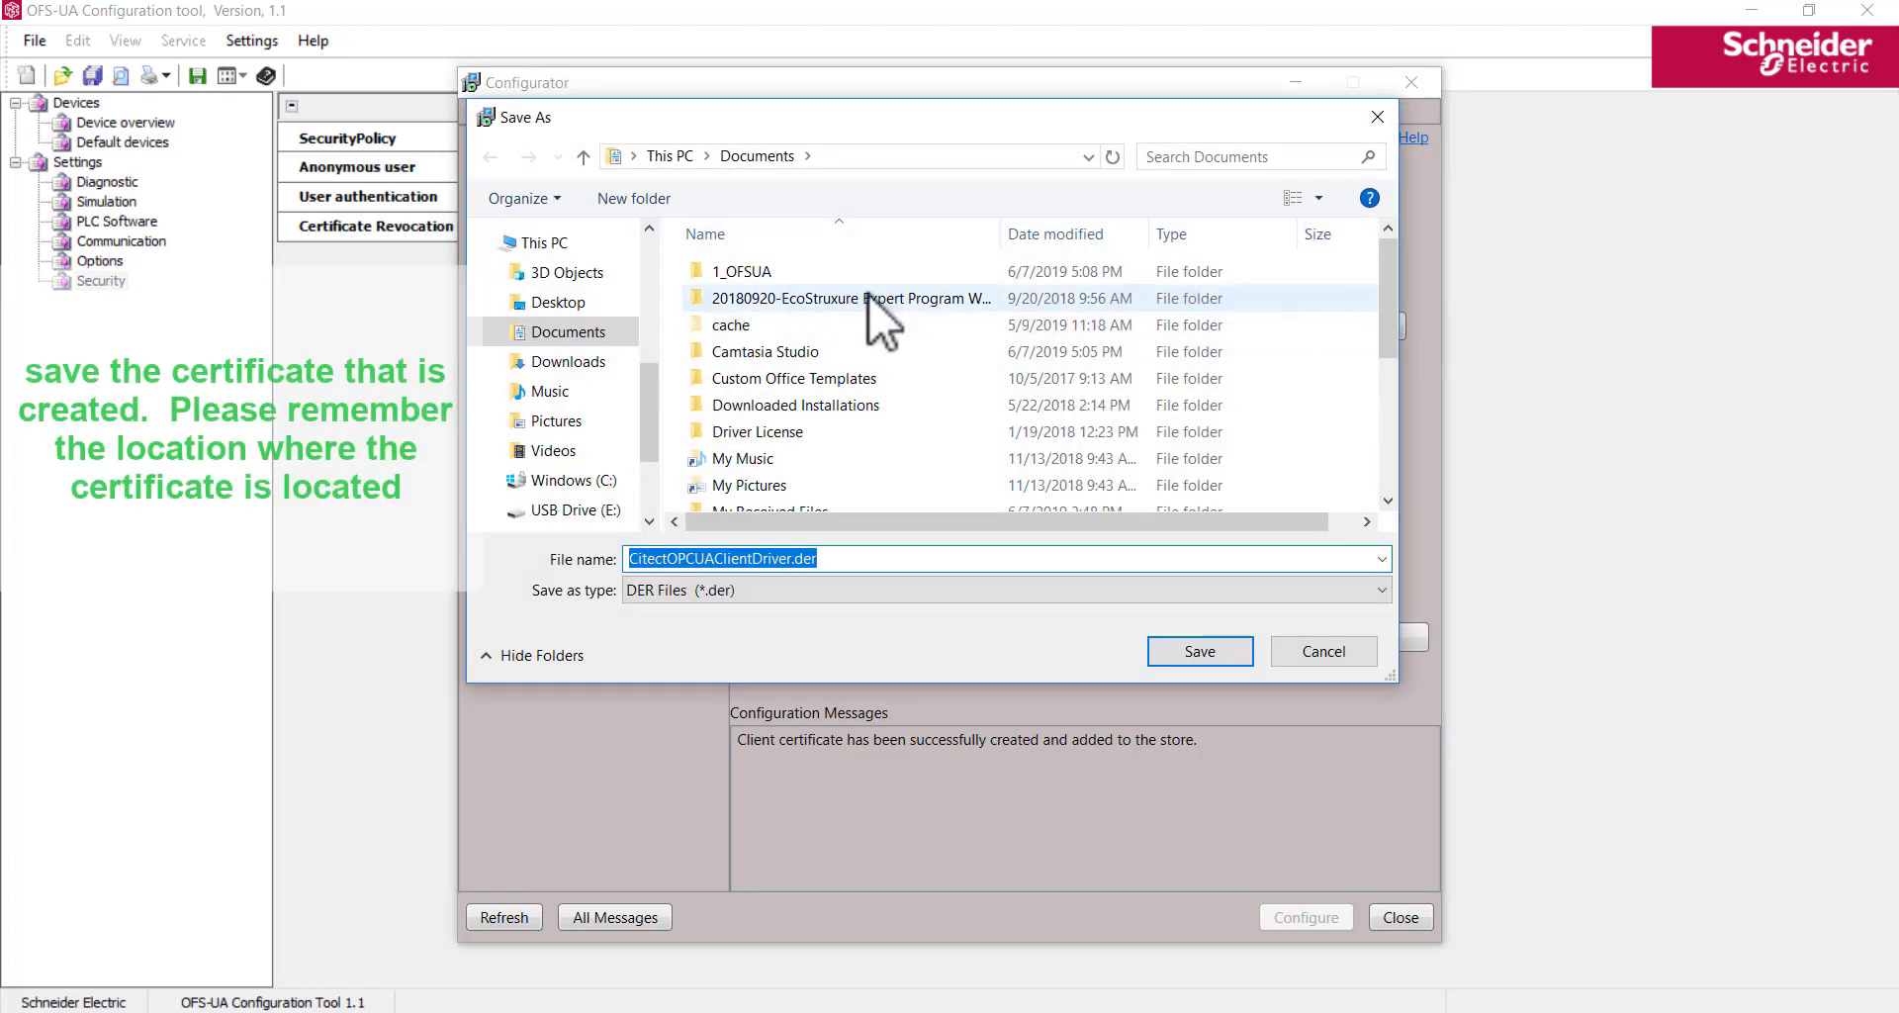
double_click(807, 273)
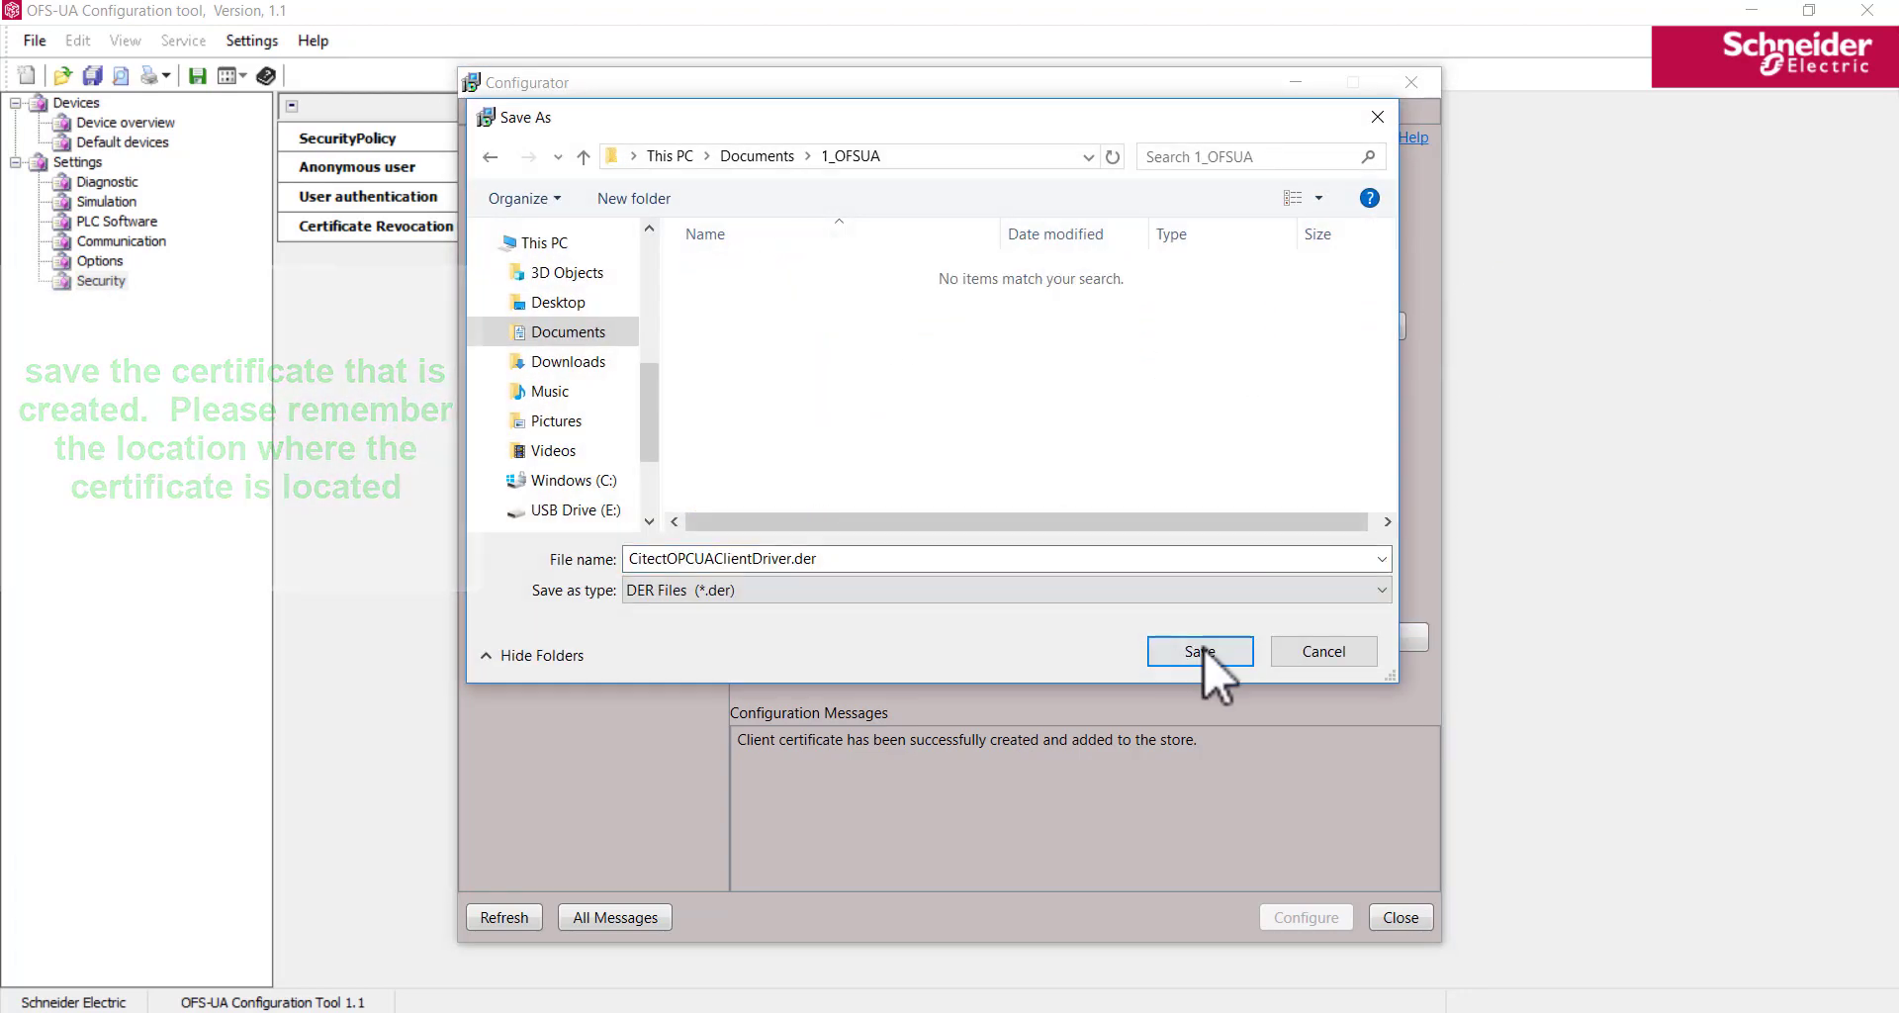
left_click(1209, 650)
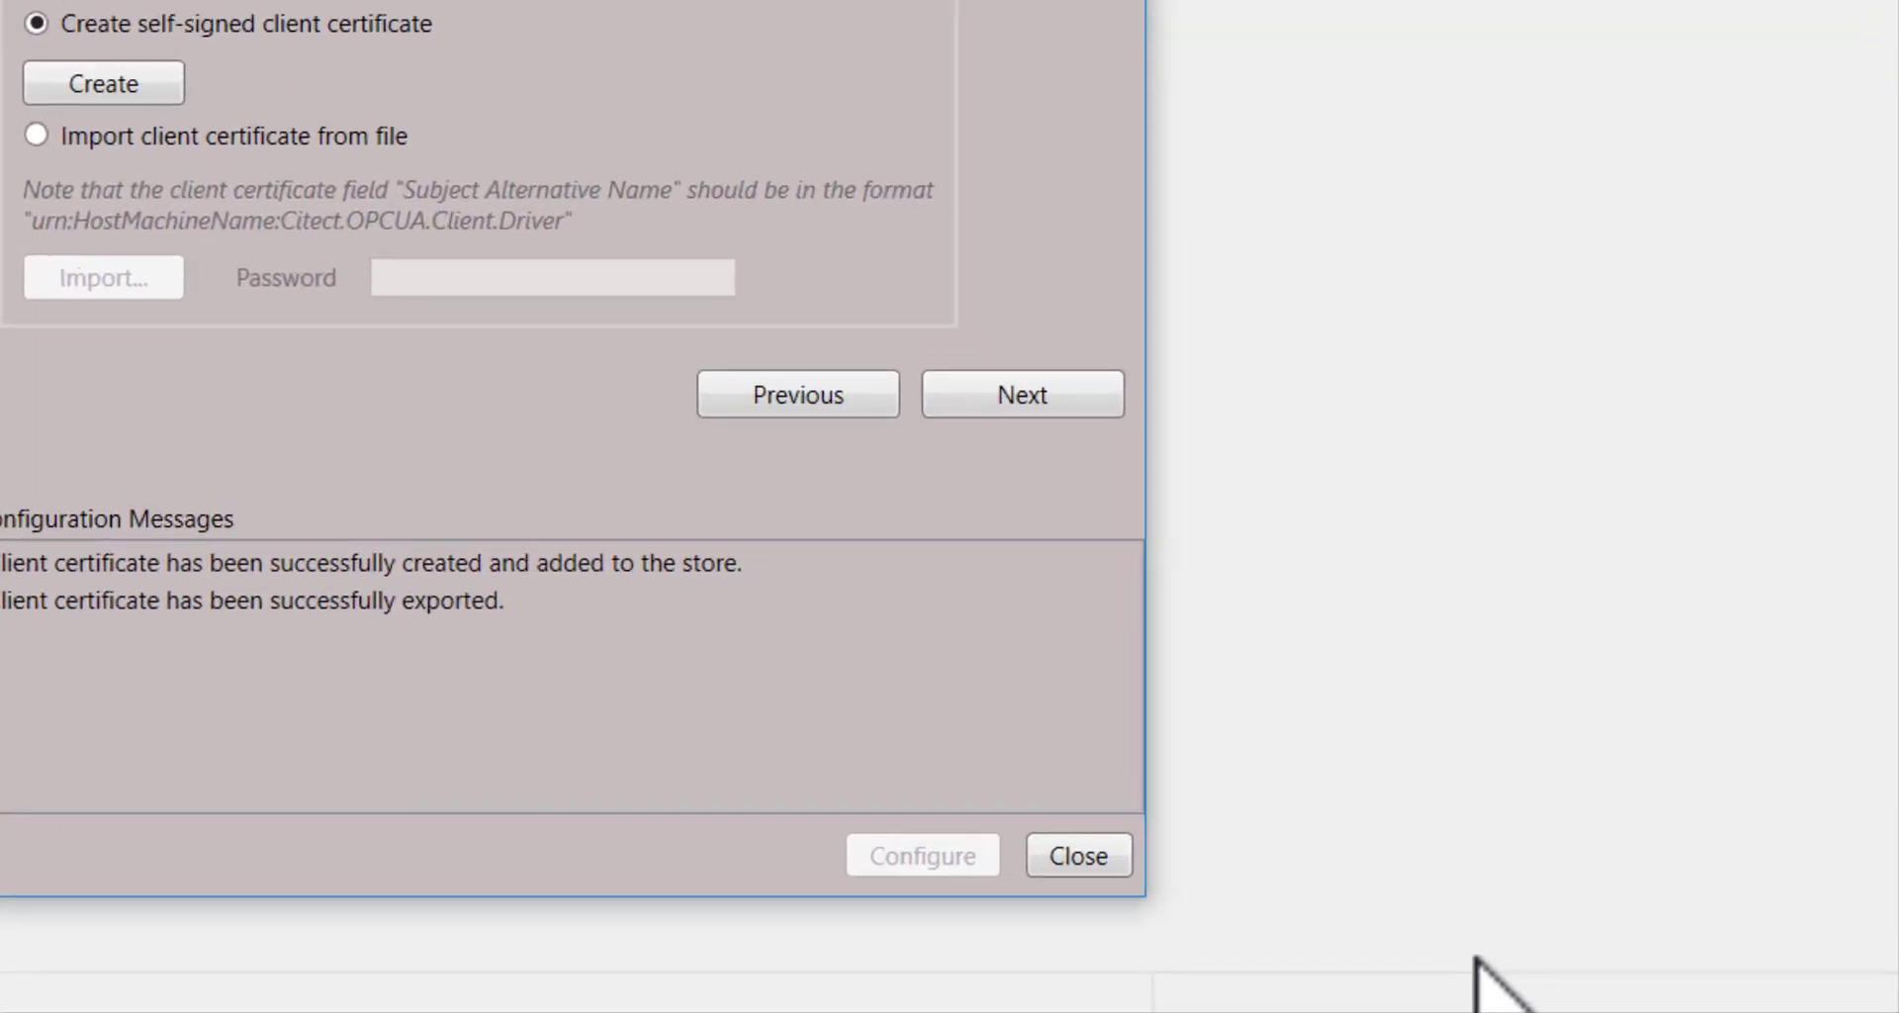
Step: Turn off the McAfee firewall through its quick settings
left_click(1477, 1009)
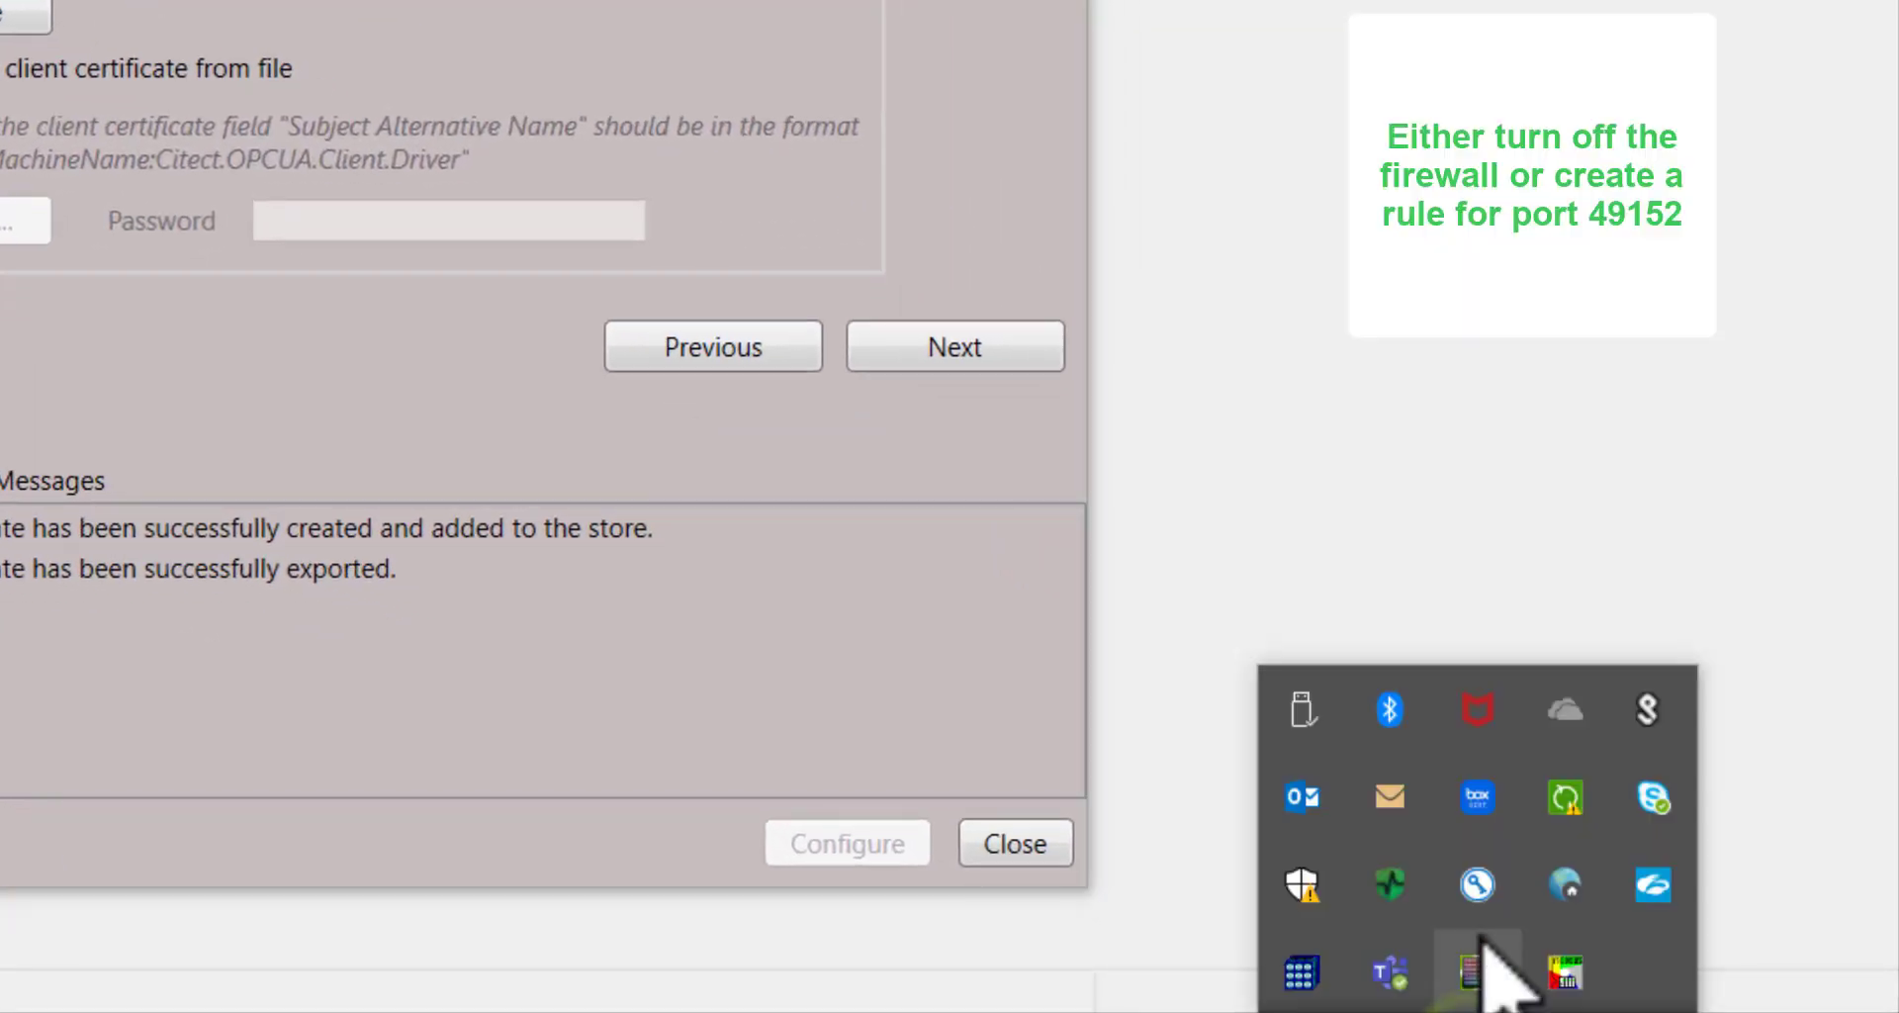
right_click(1489, 714)
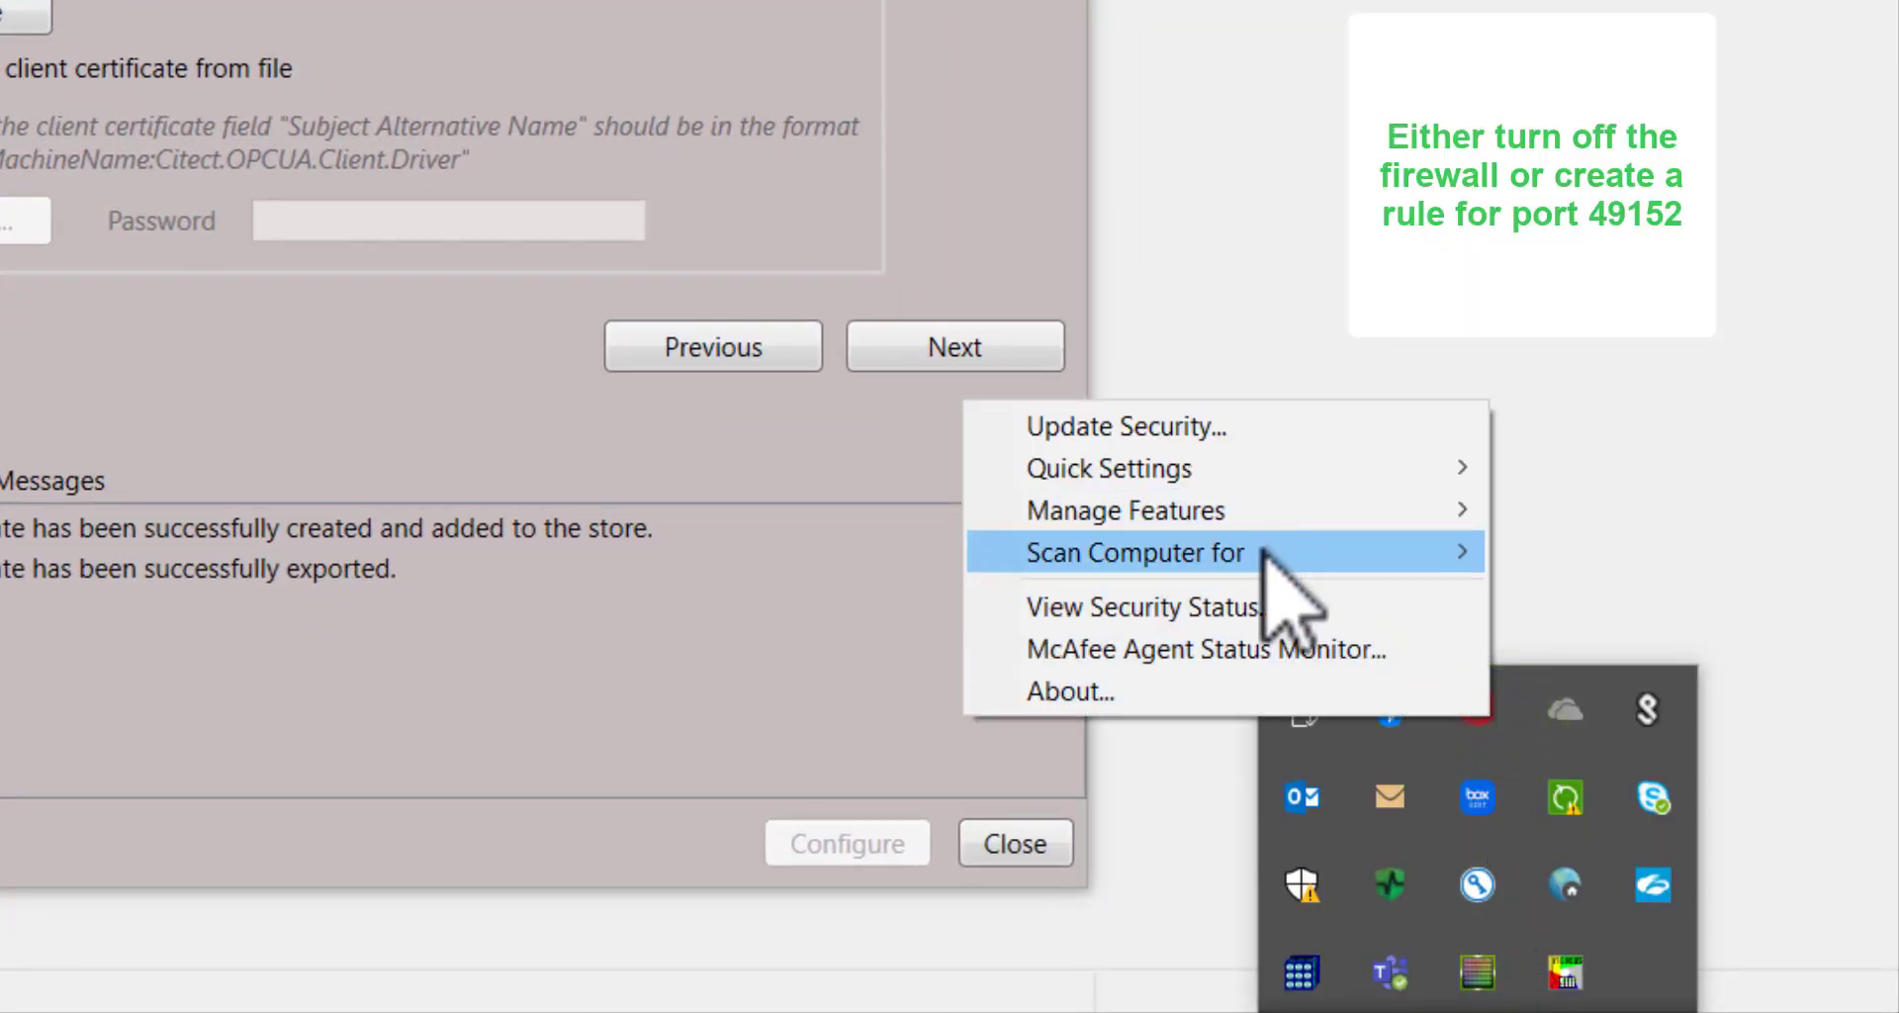
mouse_move(1236, 473)
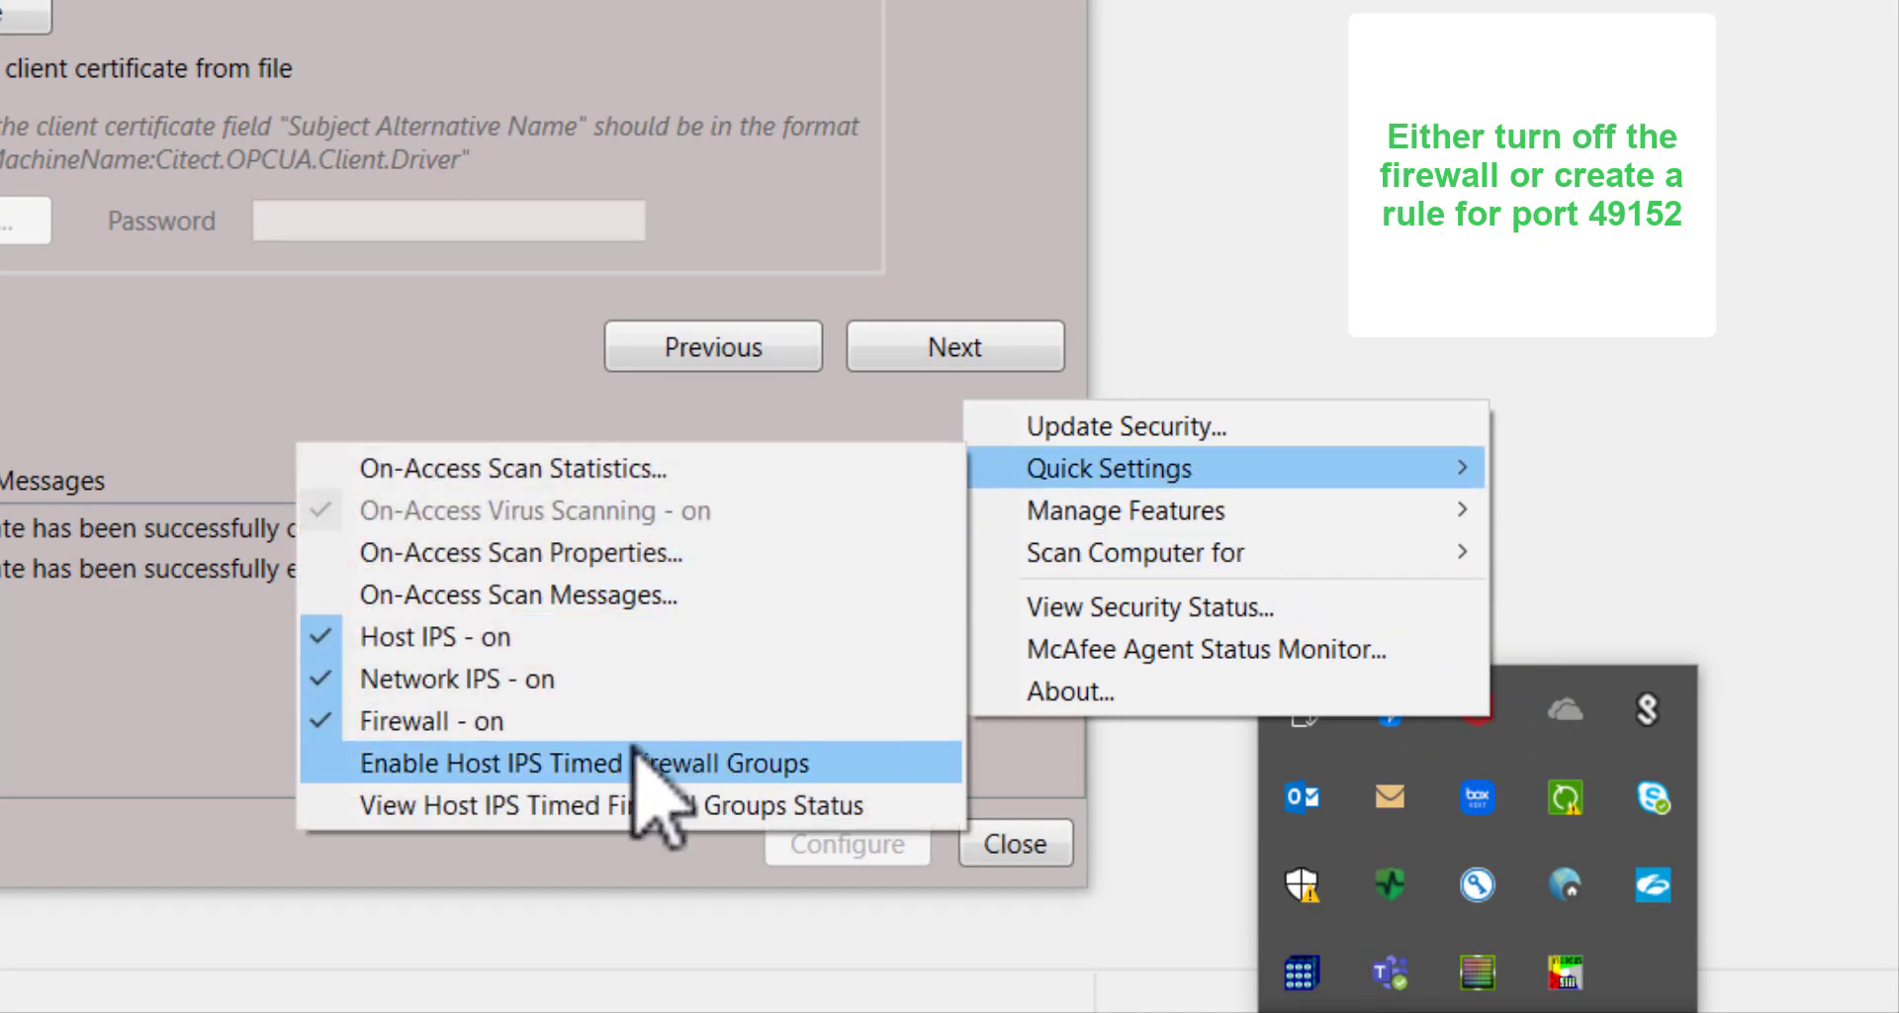
left_click(408, 724)
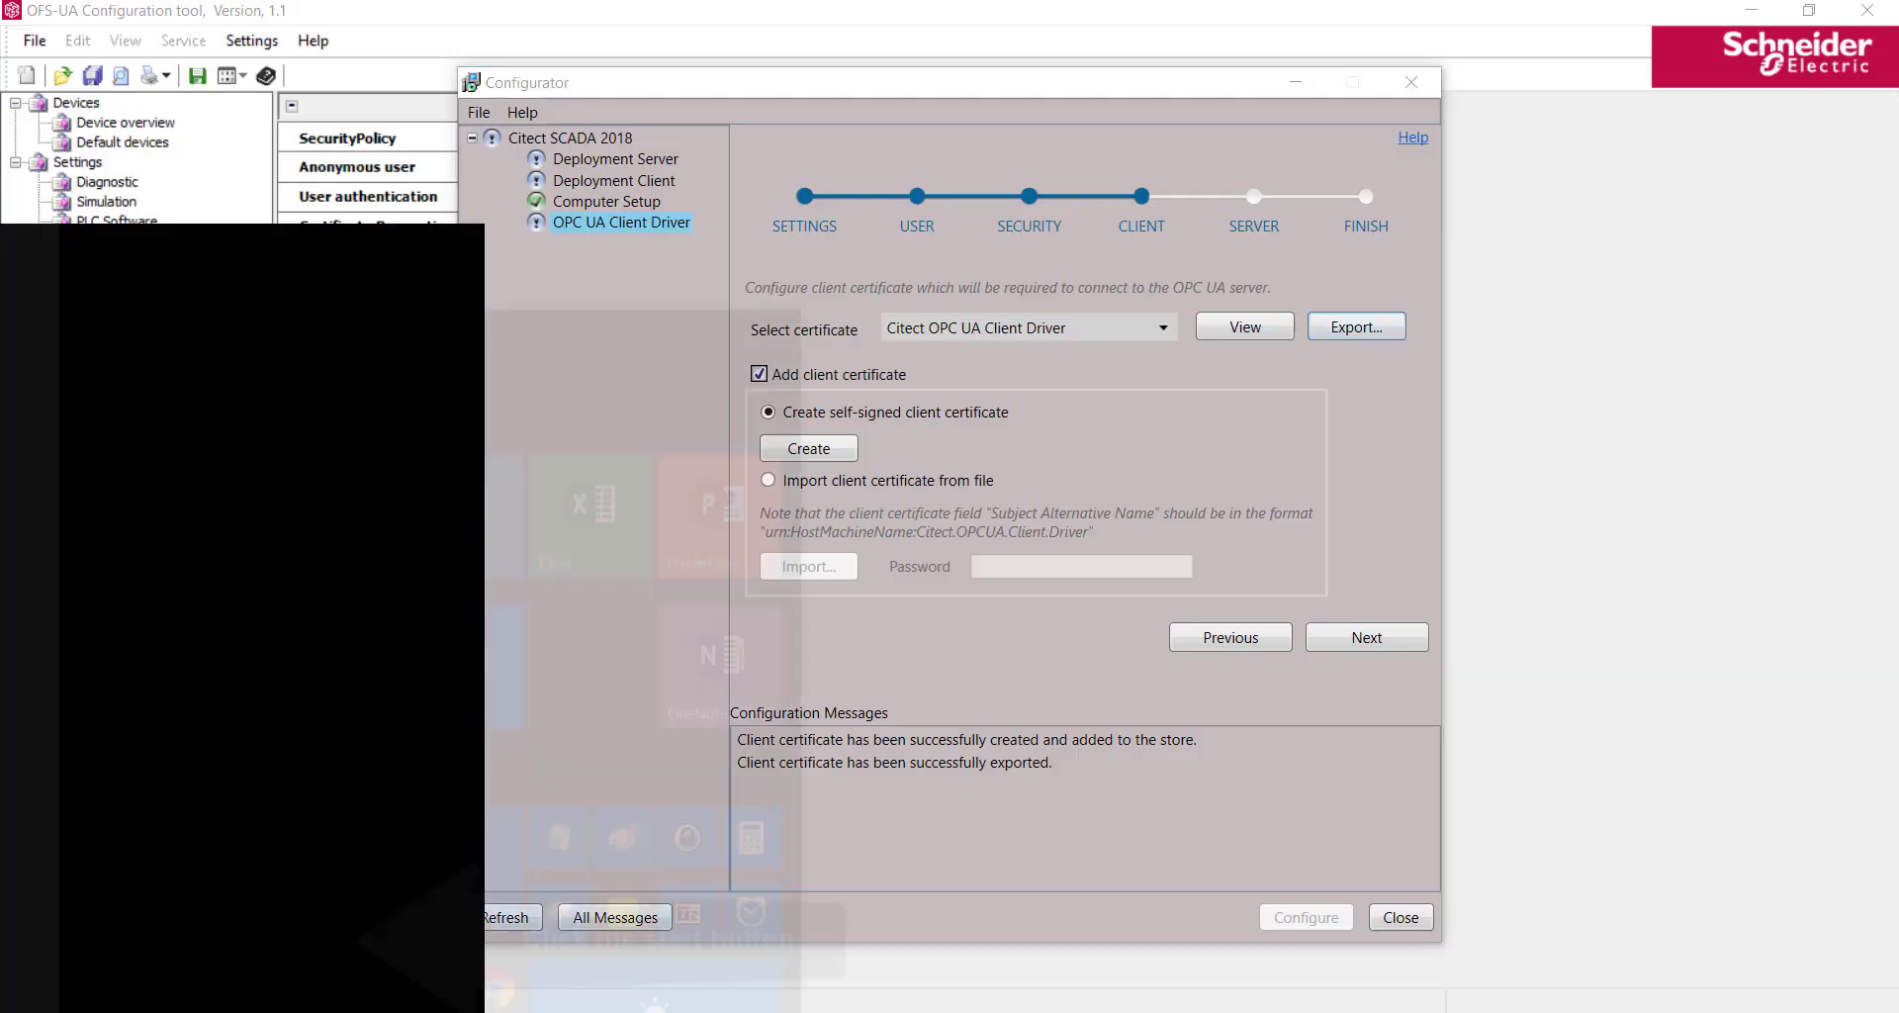
Step: Open the OFS-UA Windows Certificate Store from the Schneider Electric program folder
left_click(24, 1002)
scroll(156, 836, "down", 10)
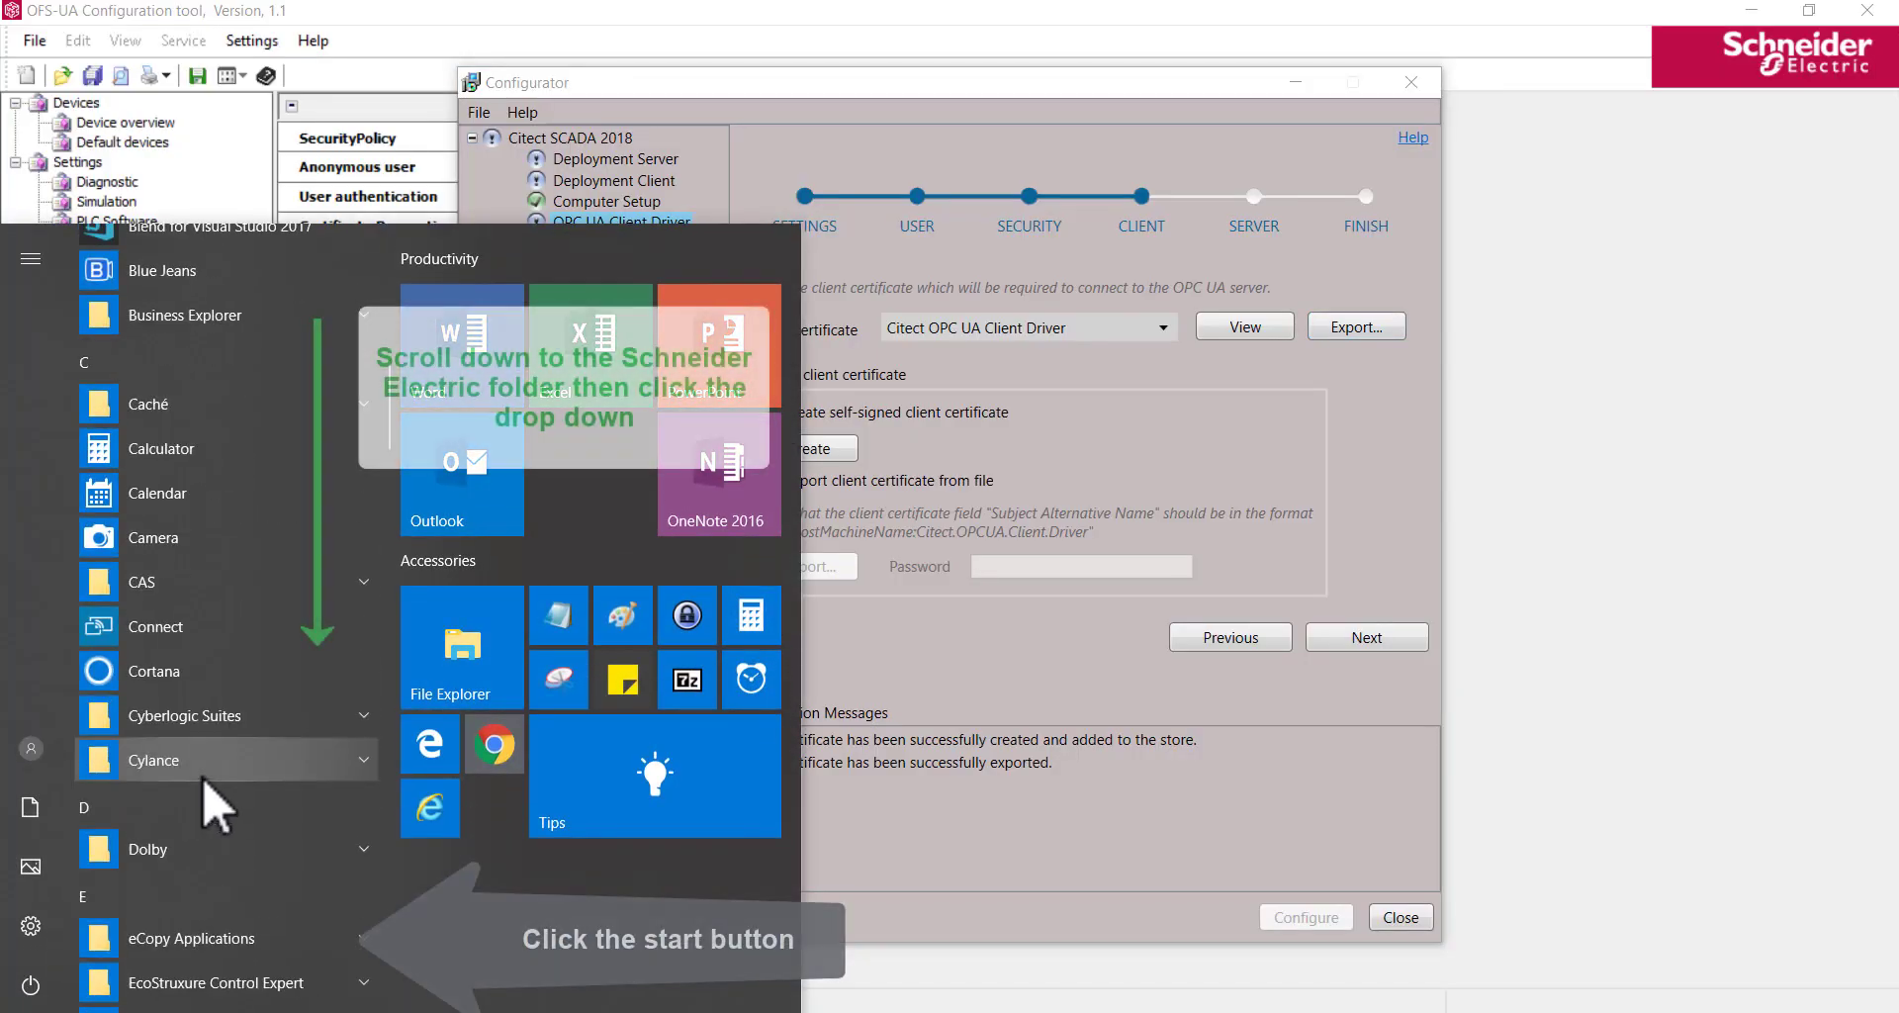
scroll(204, 779, "down", 15)
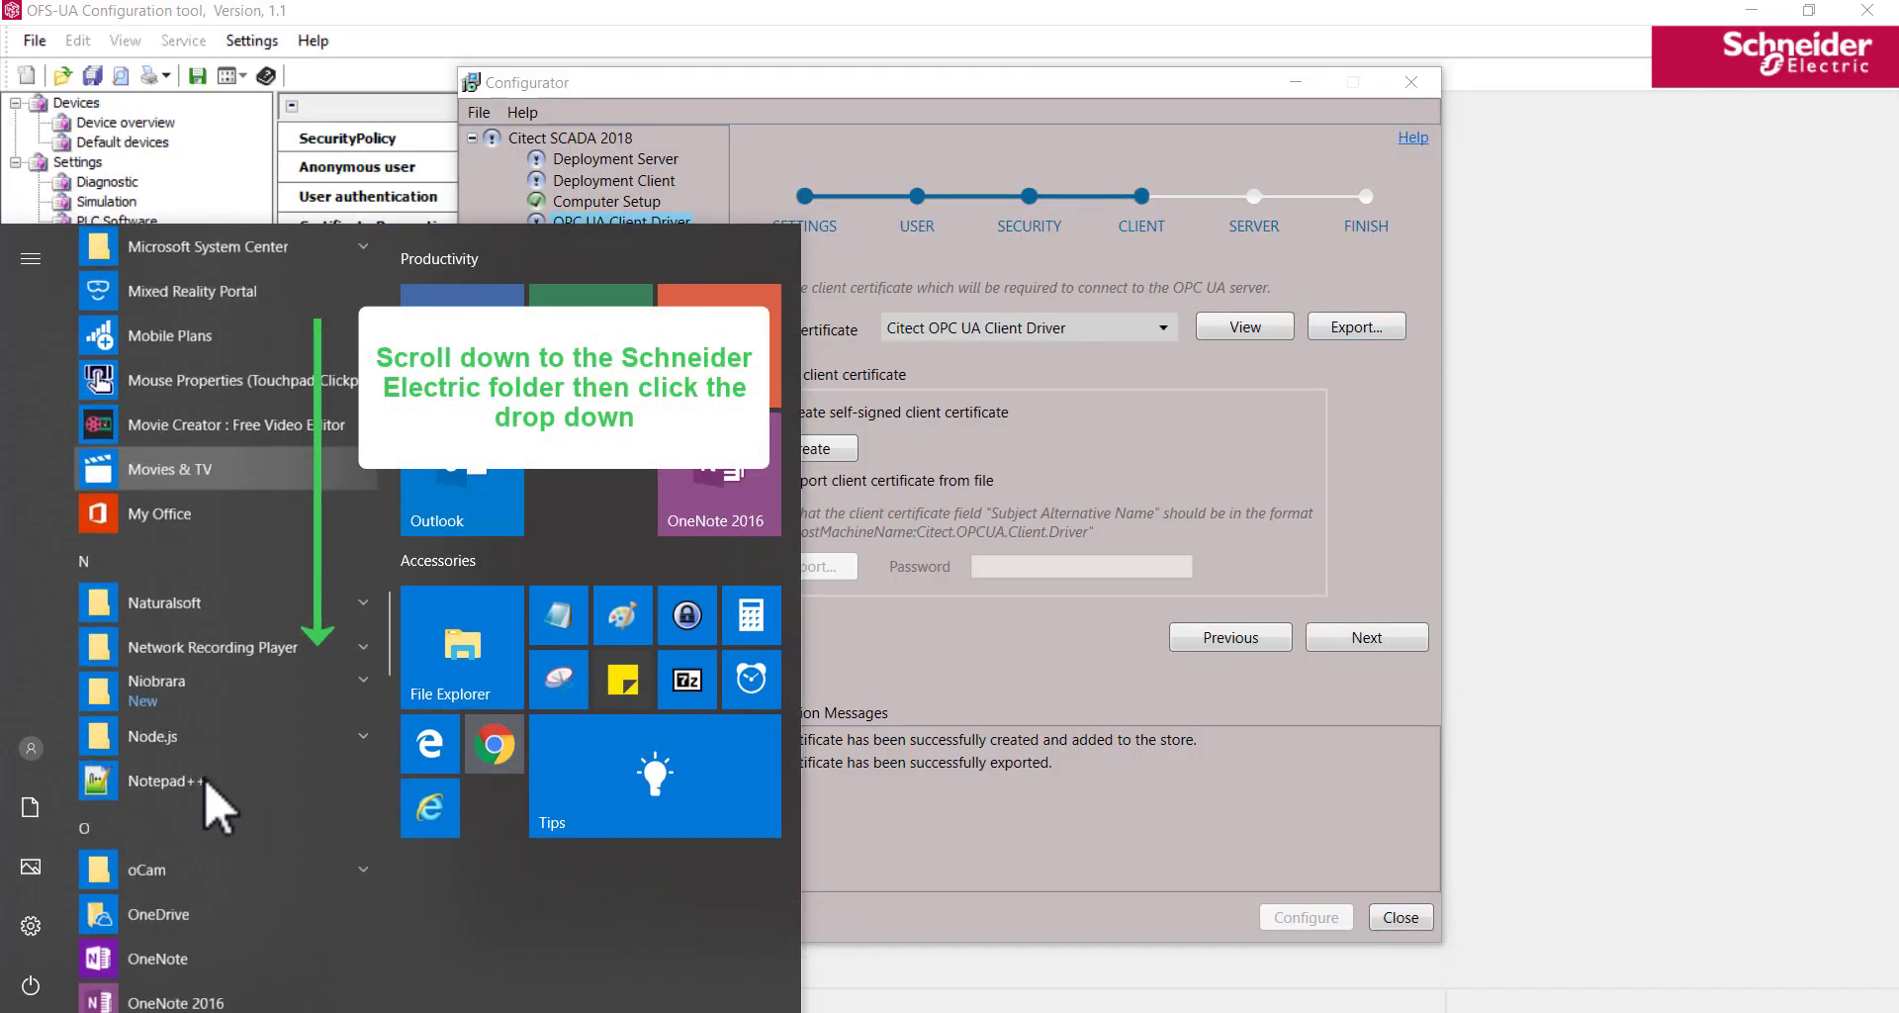
scroll(206, 783, "down", 8)
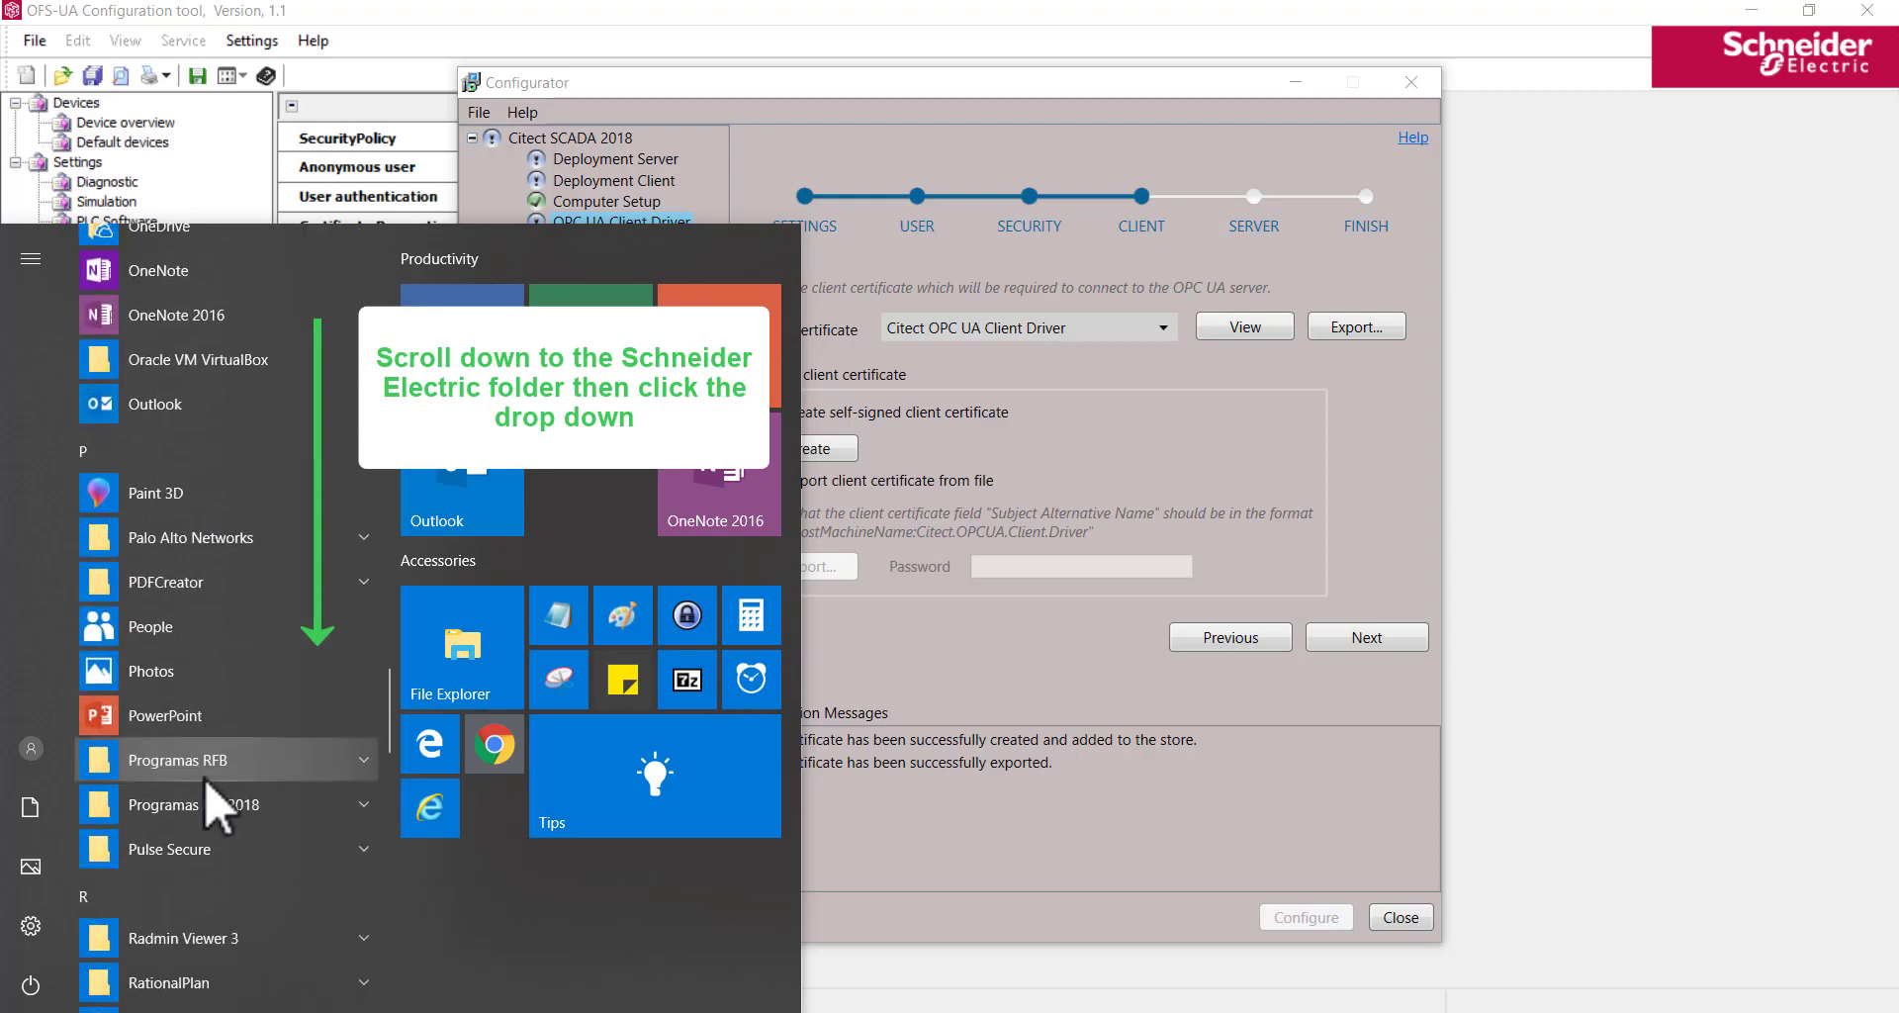
scroll(210, 786, "down", 10)
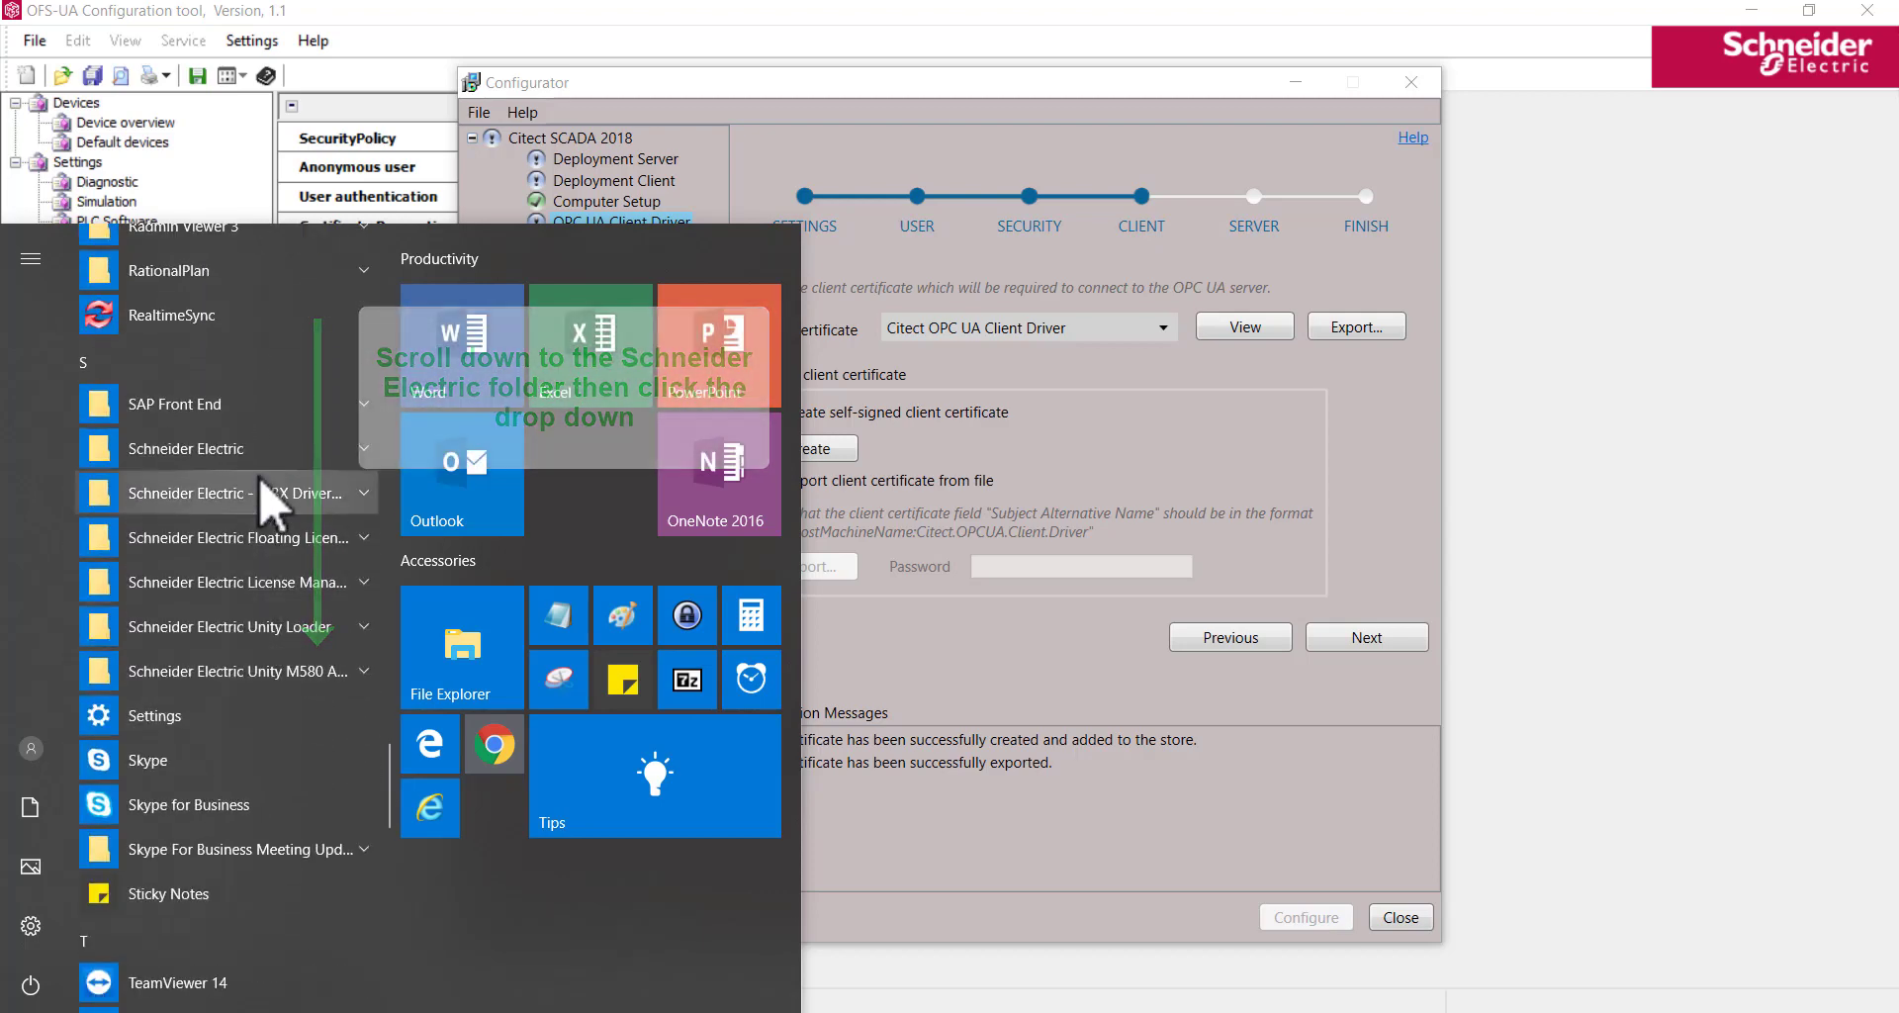
left_click(267, 447)
scroll(288, 594, "down", 3)
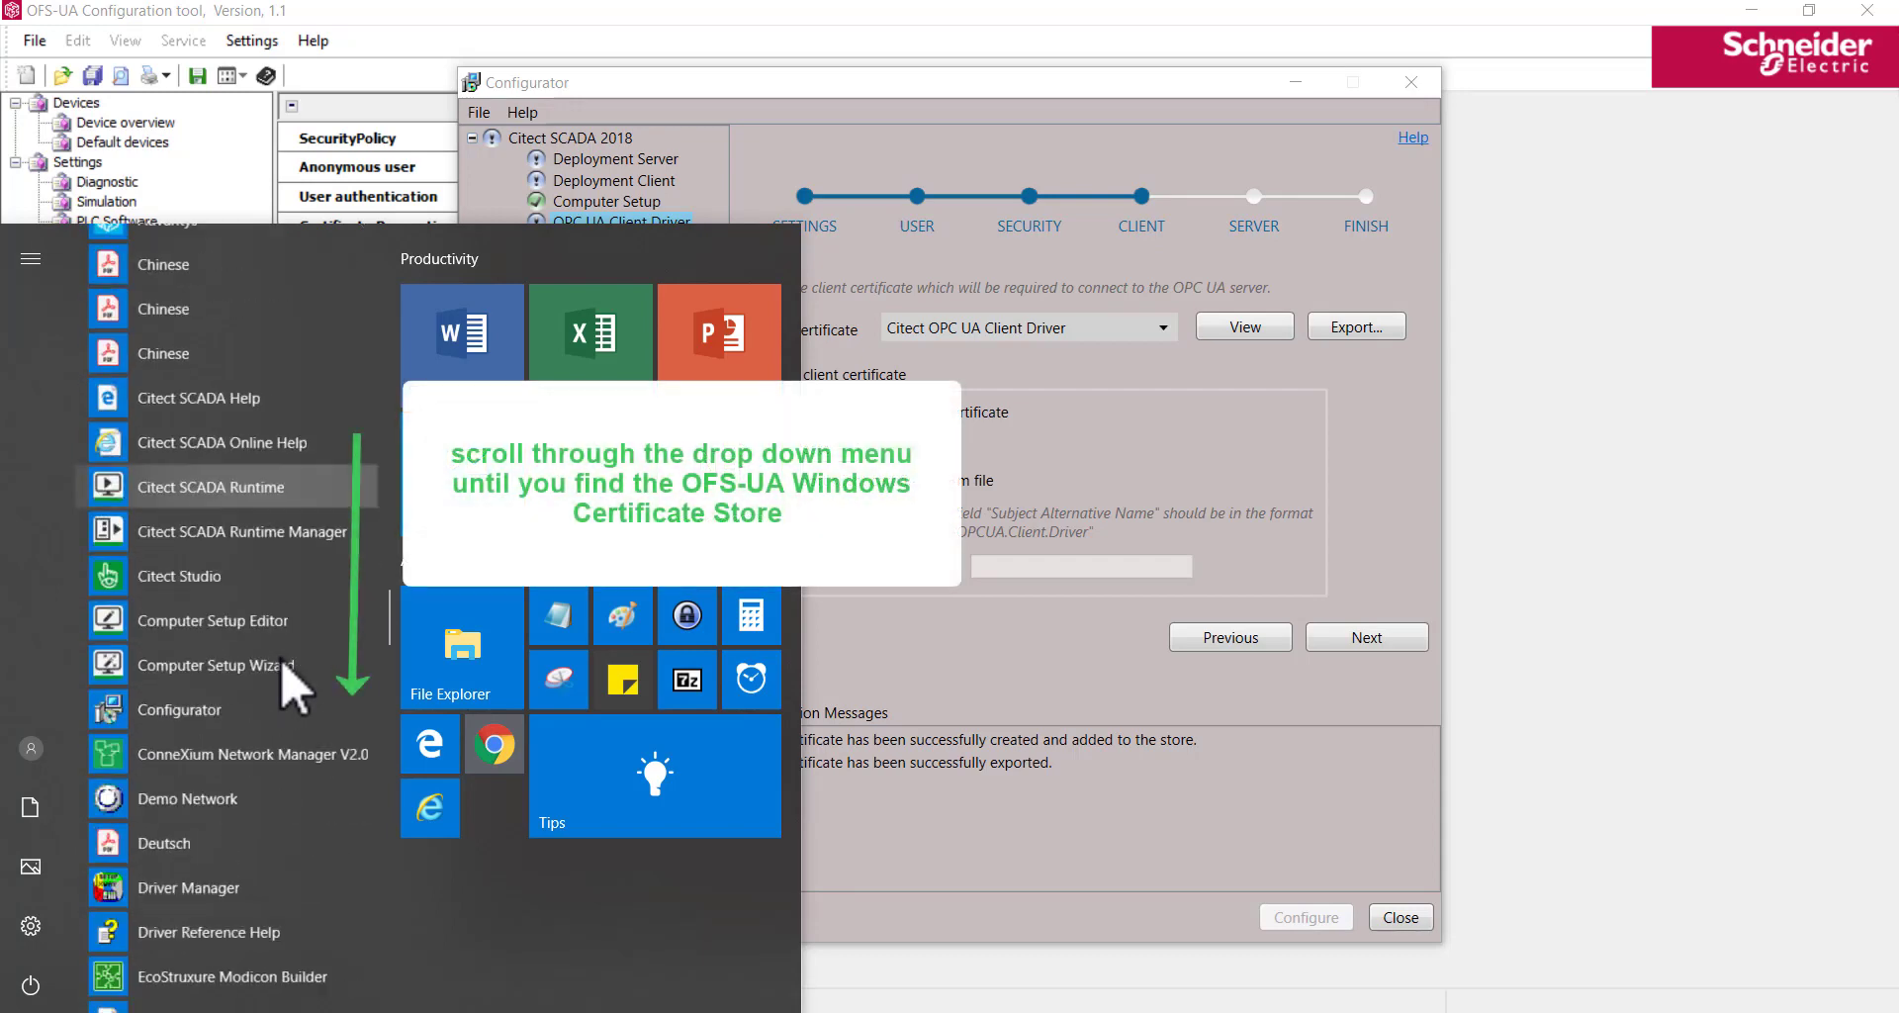
scroll(283, 663, "down", 12)
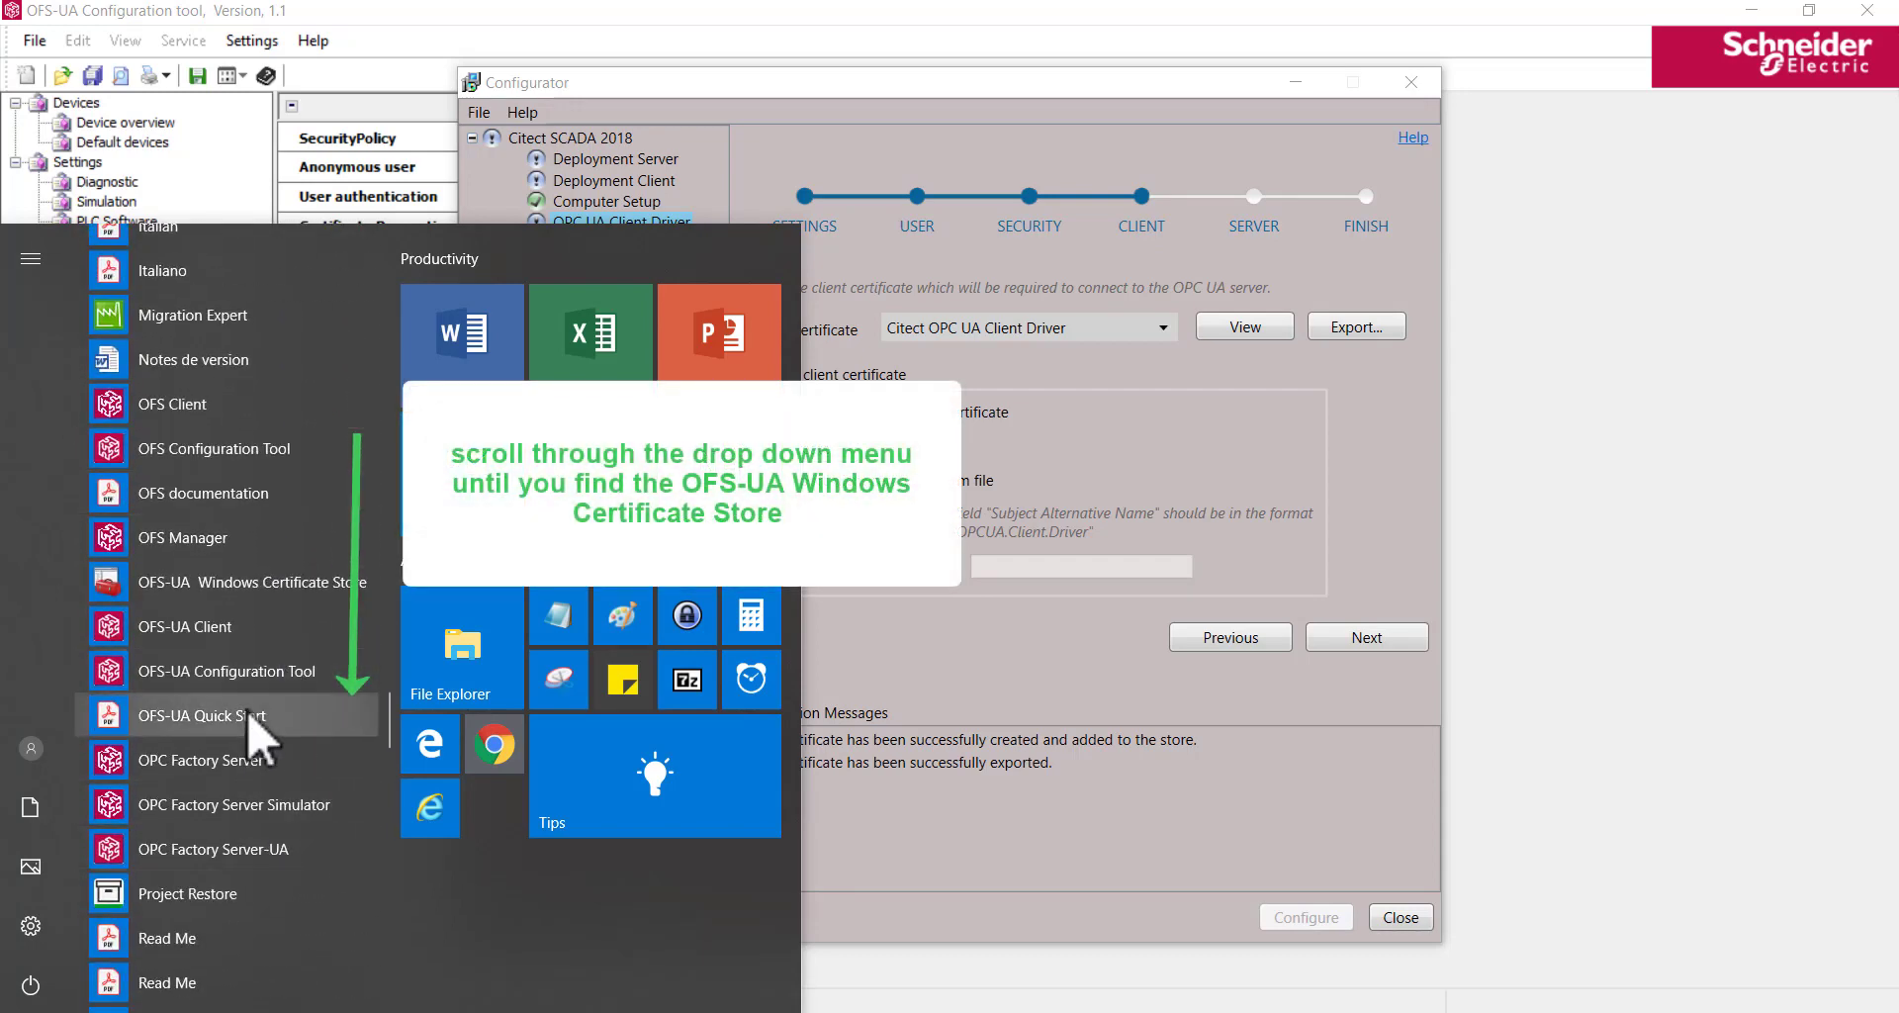
left_click(243, 586)
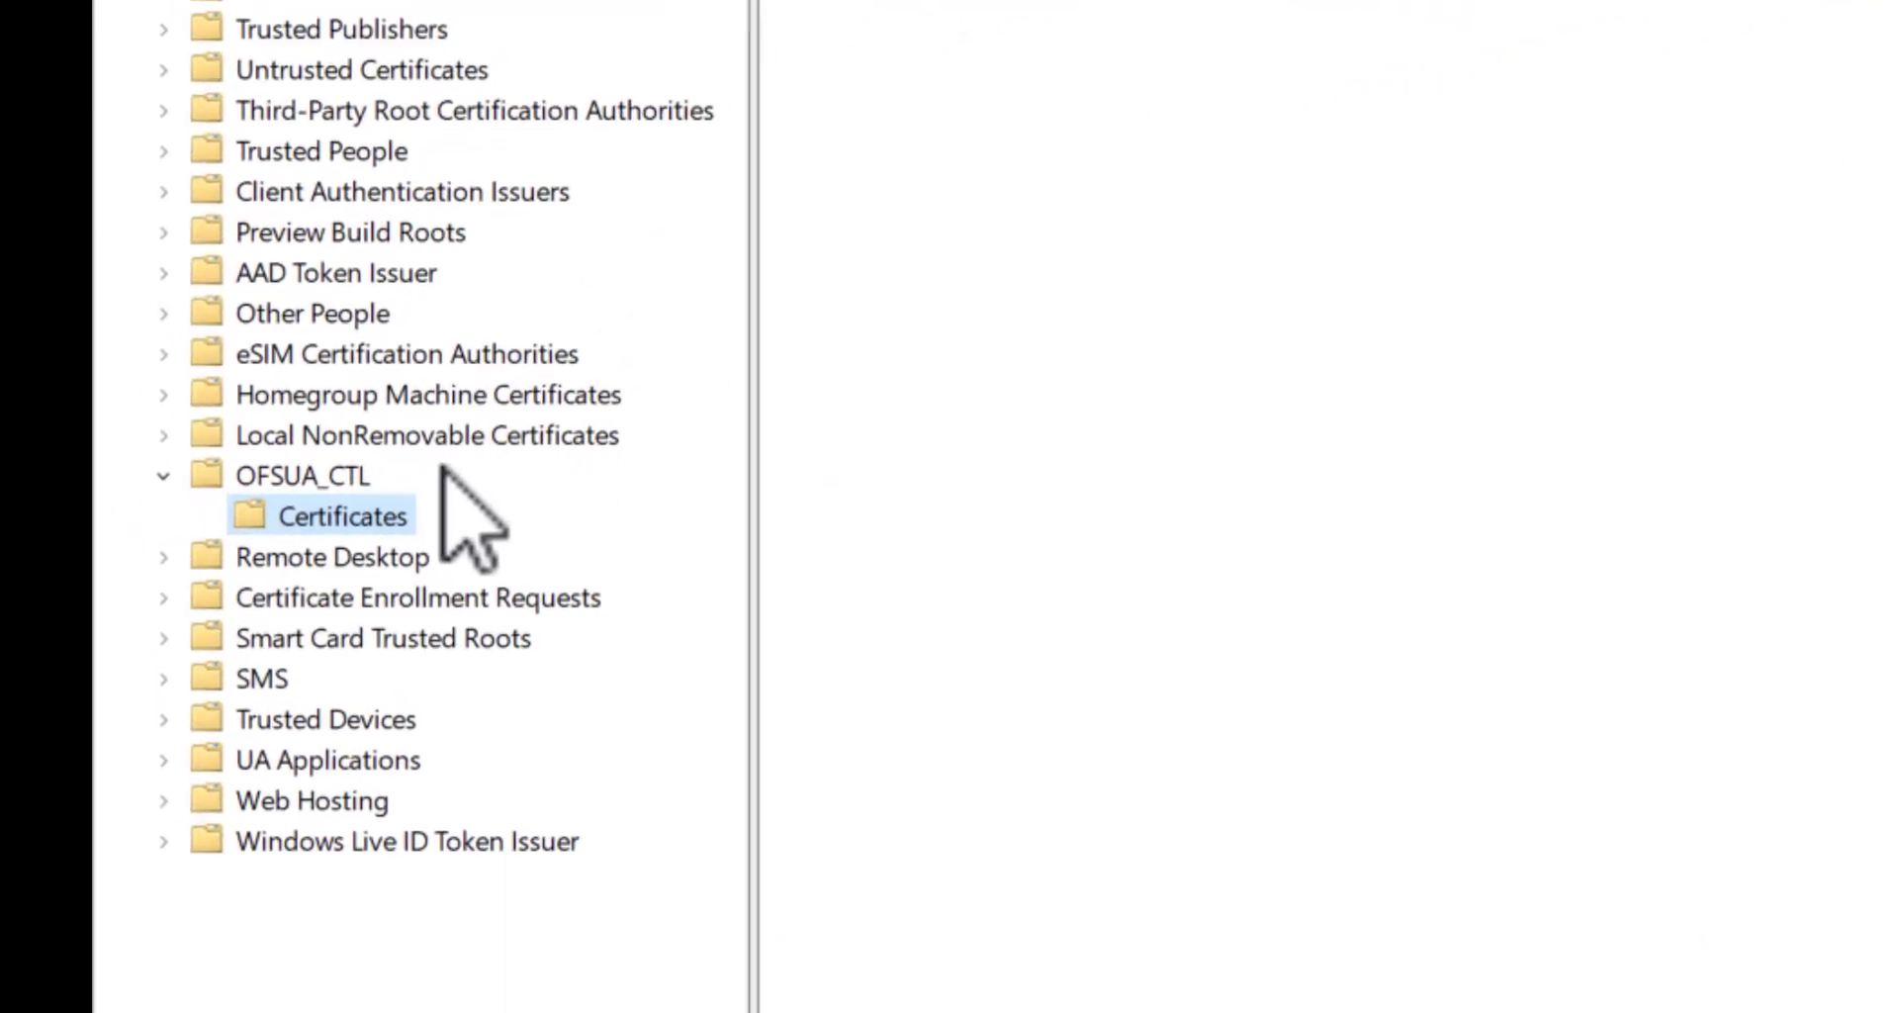
Step: Start a certificate import into the OFSUA_CTL Certificates folder and choose CitectOPCUAClientDriver.der from Documents\1_OFSUA, showing all file types
right_click(416, 513)
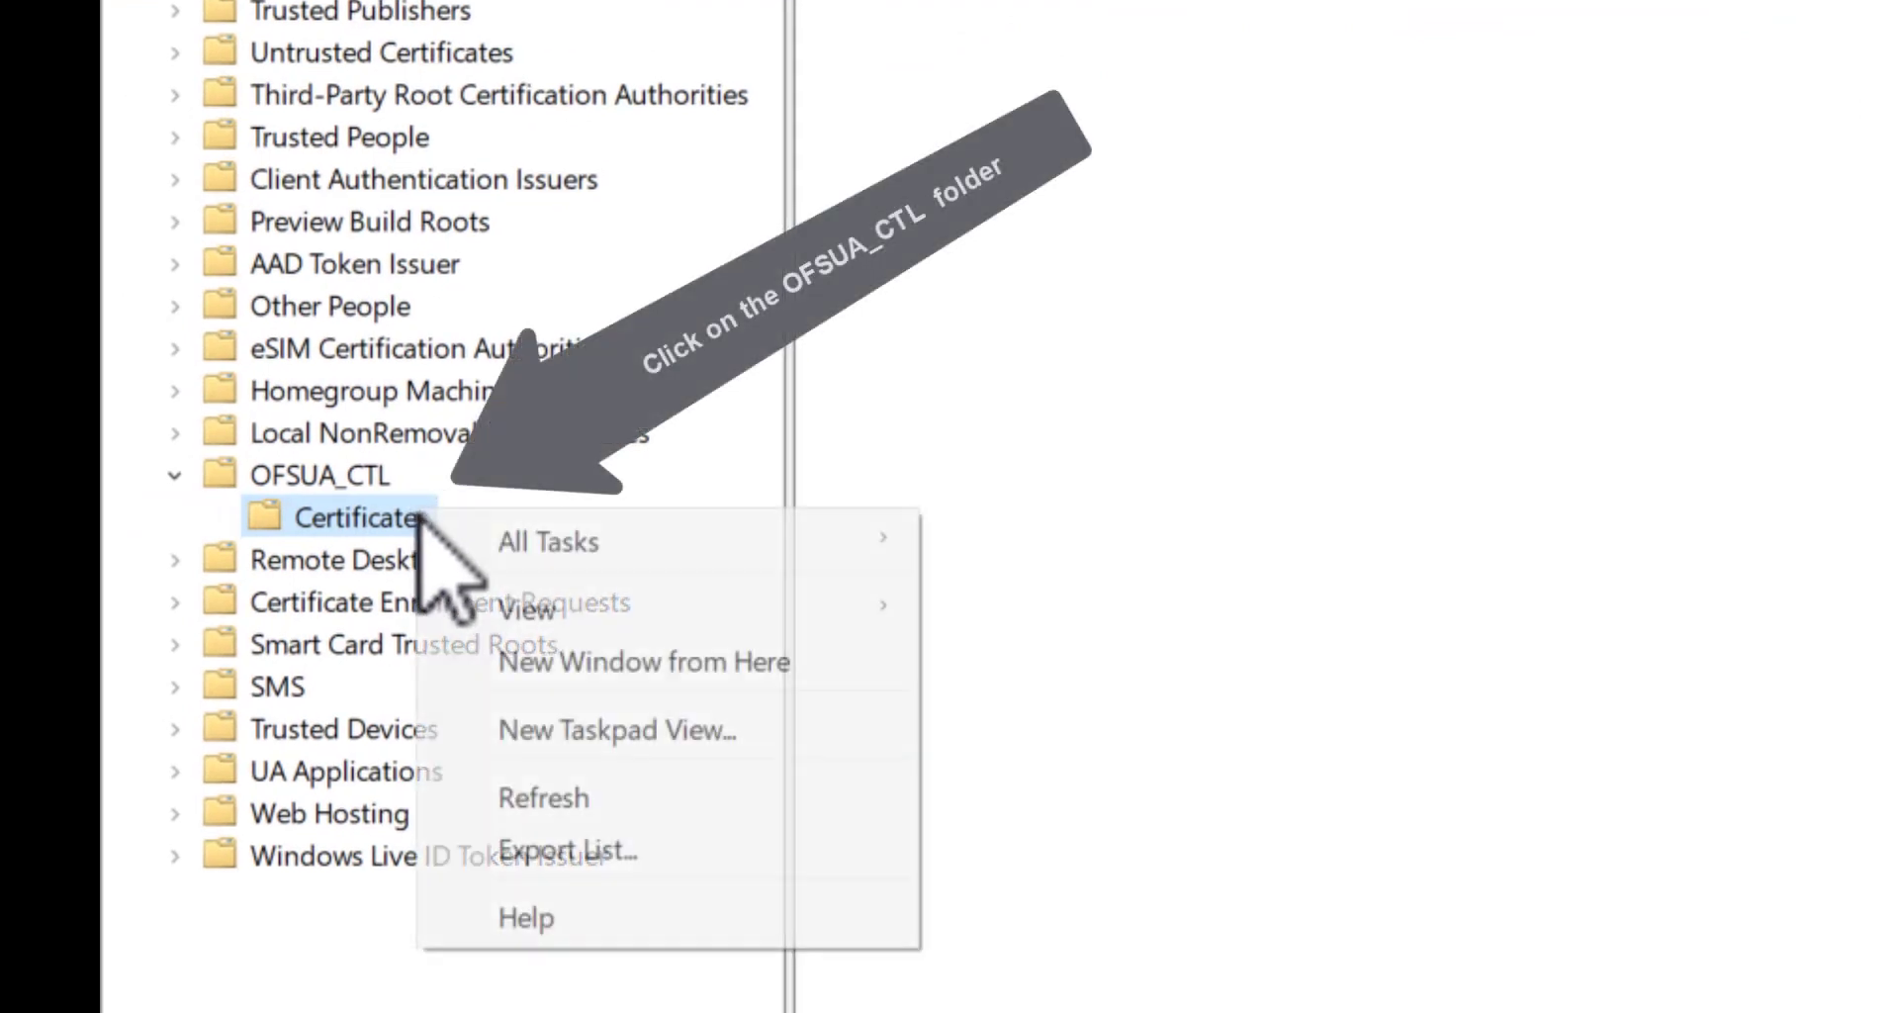
mouse_move(878, 551)
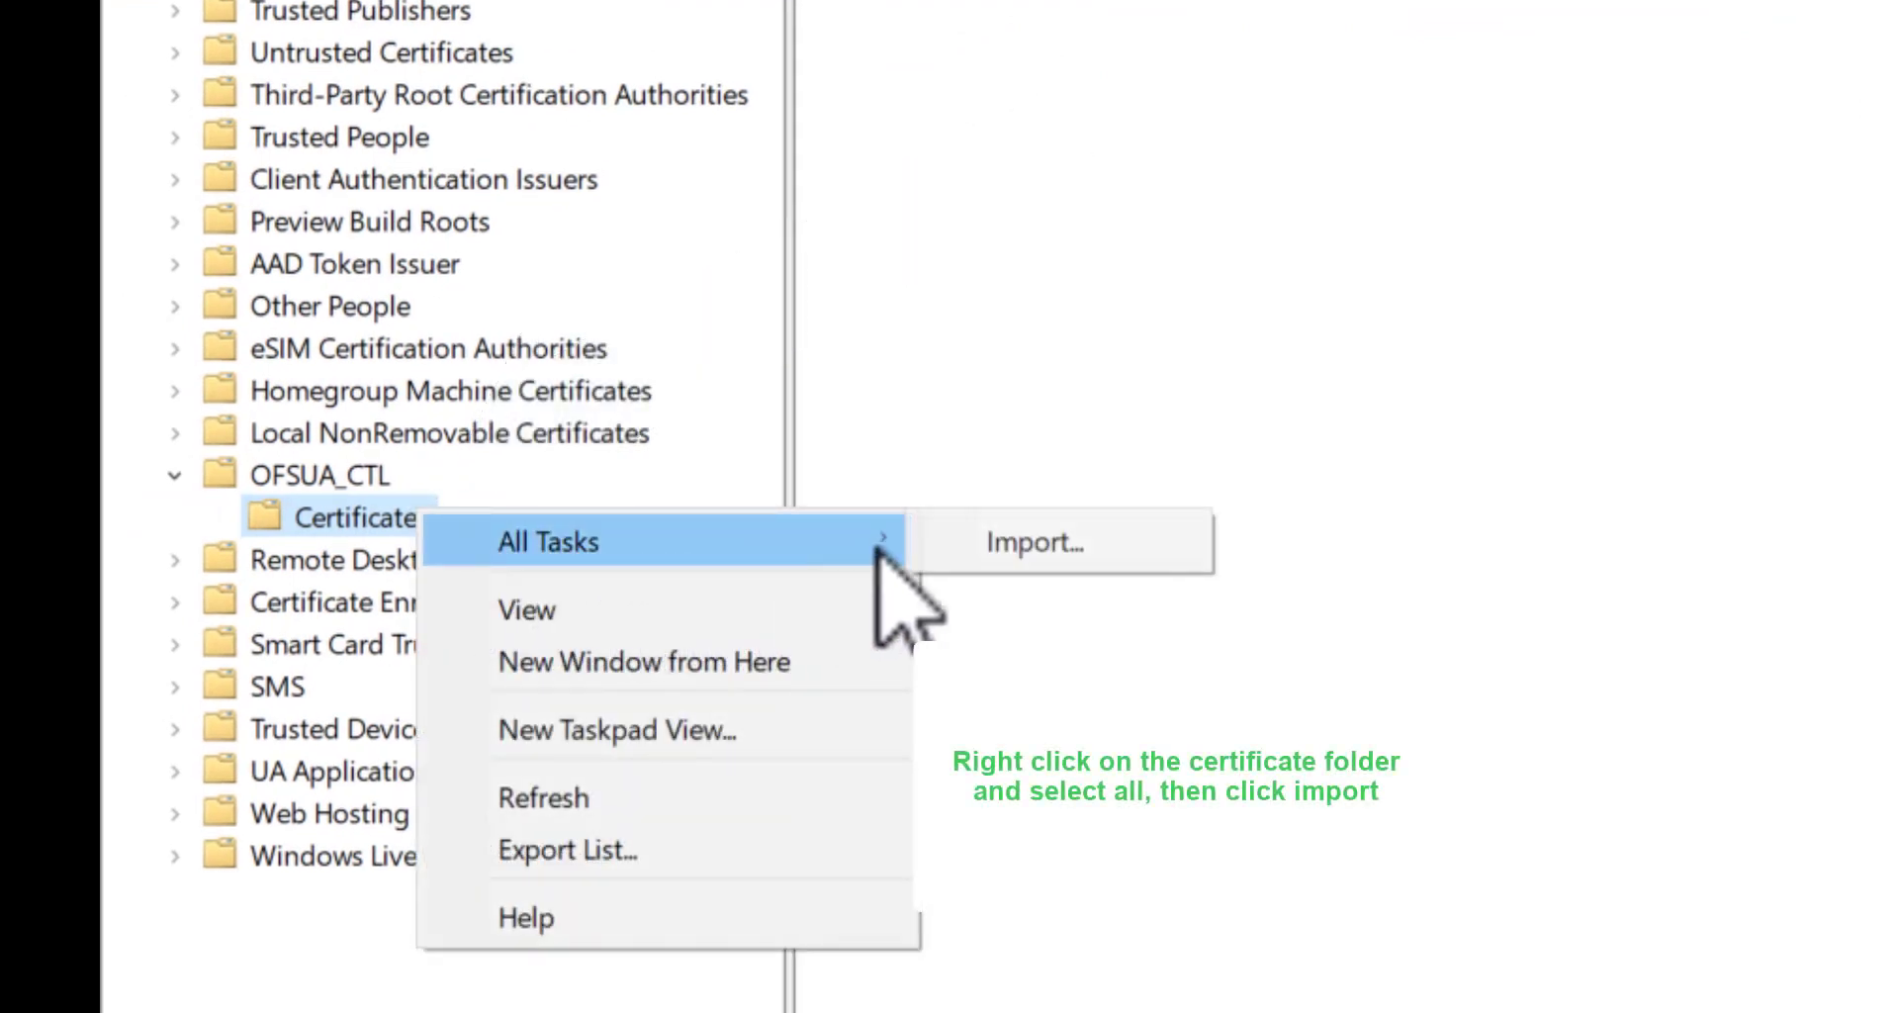
left_click(1026, 542)
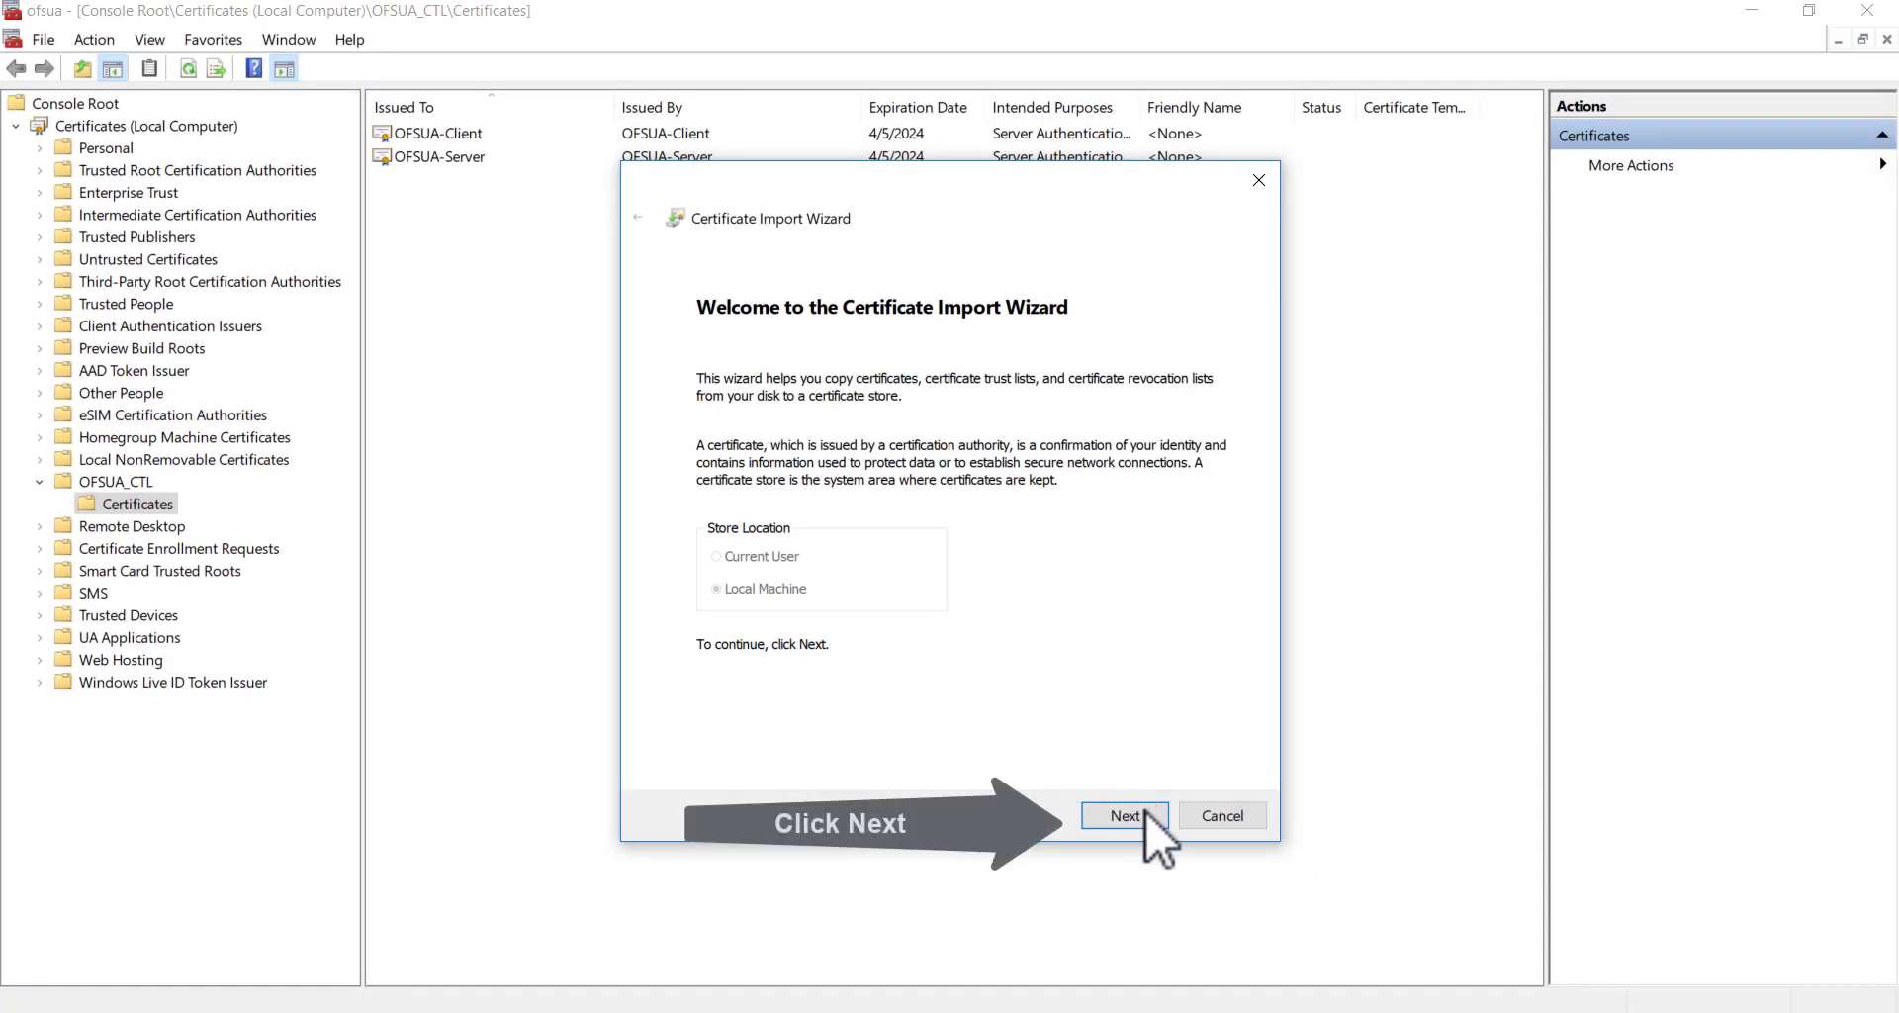
left_click(1137, 813)
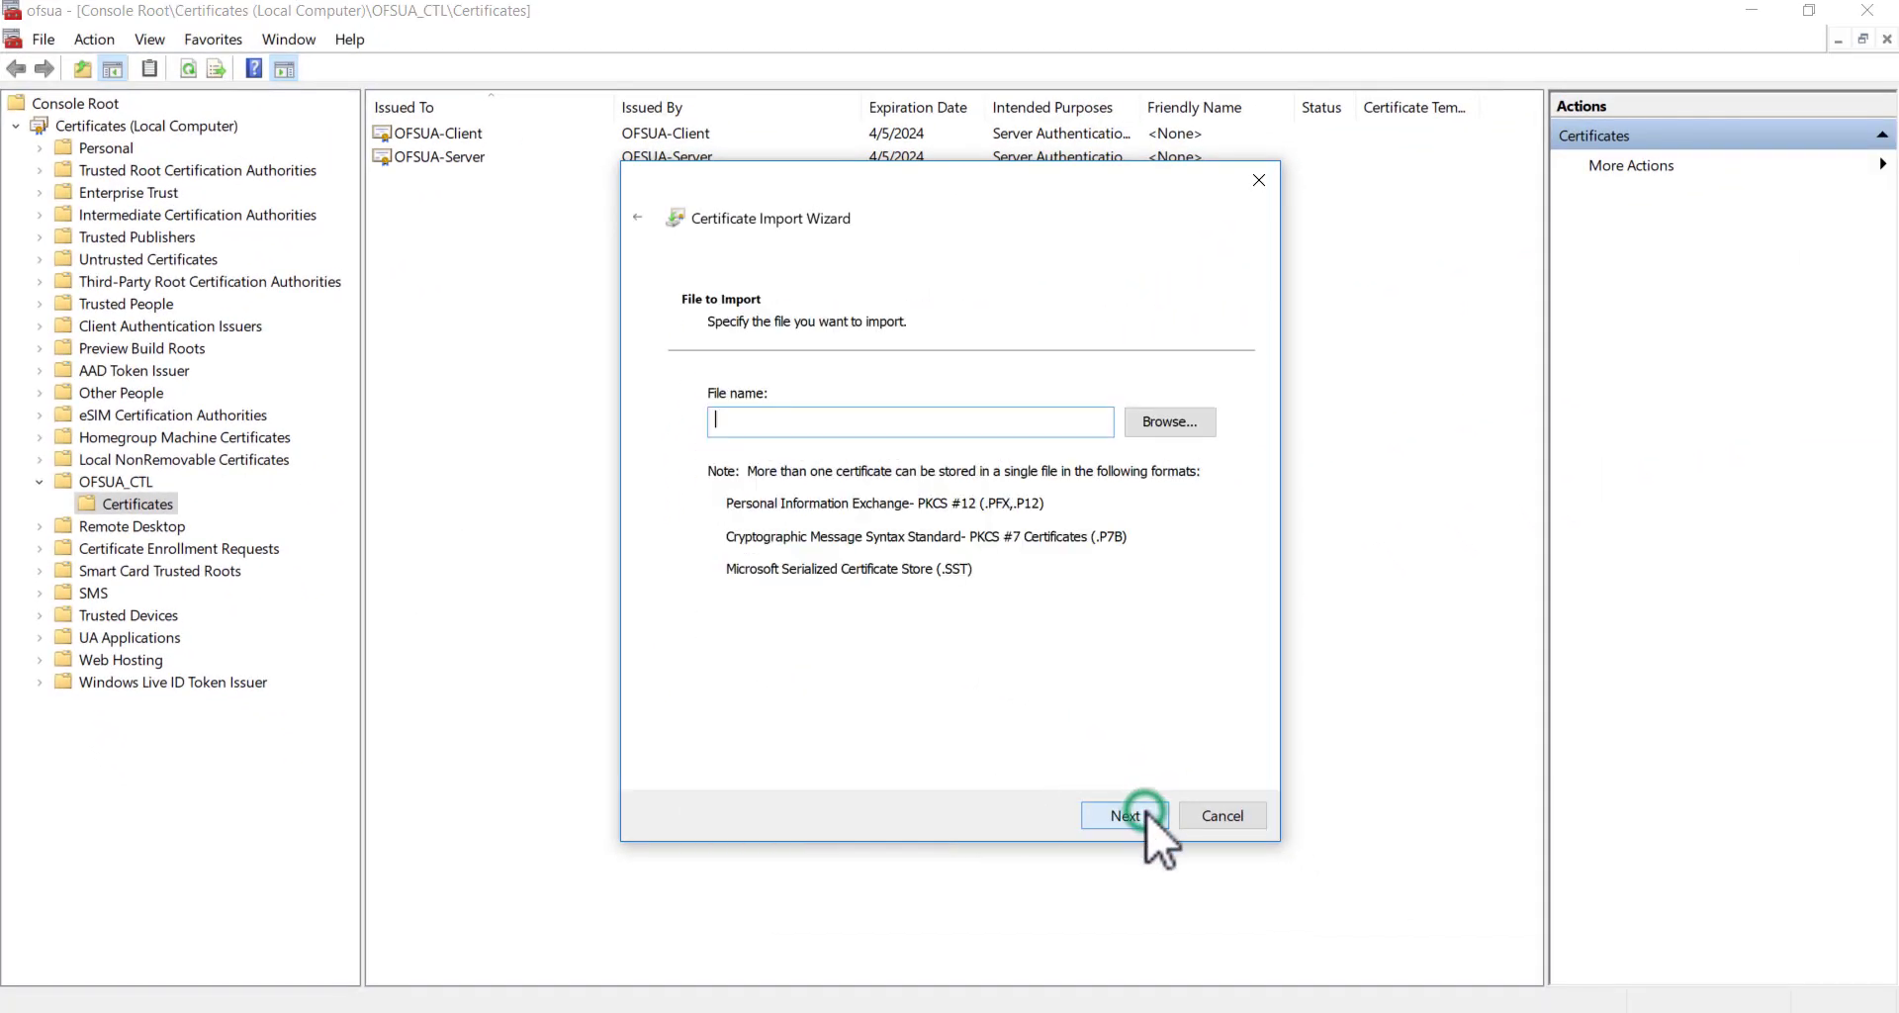
left_click(1145, 422)
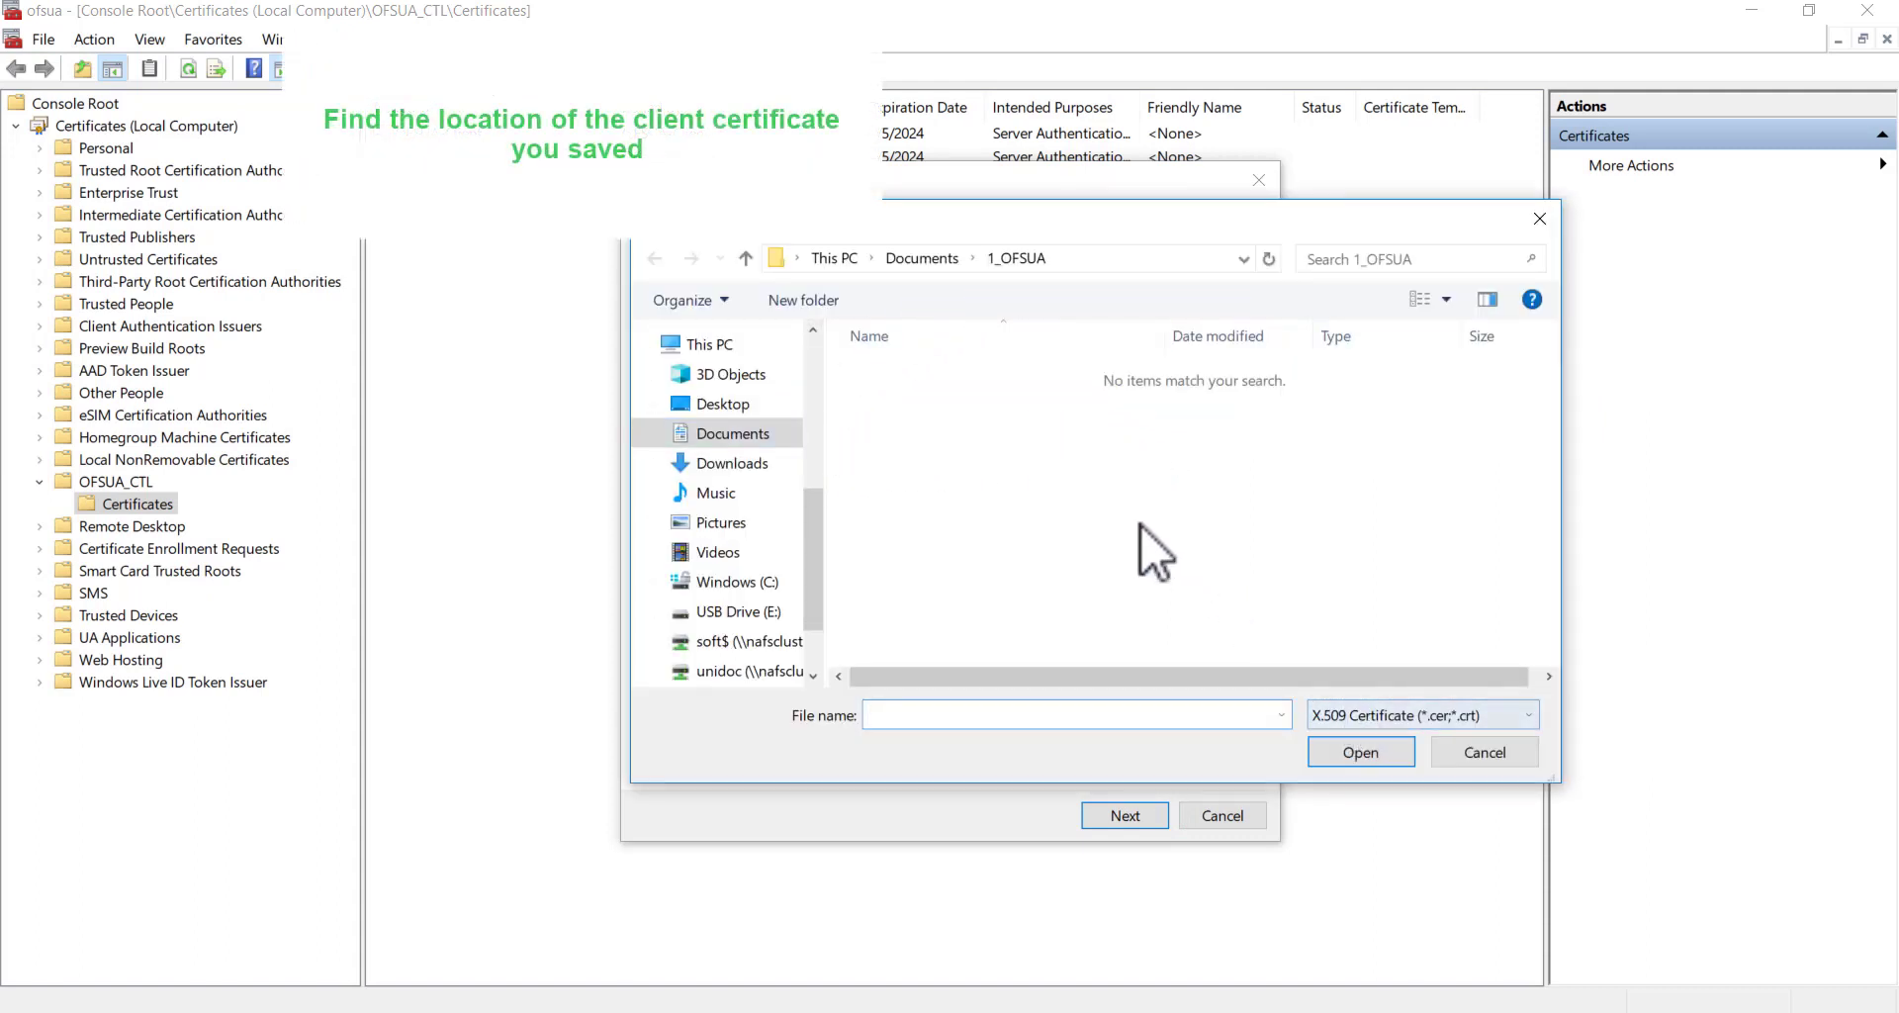
left_click(1380, 714)
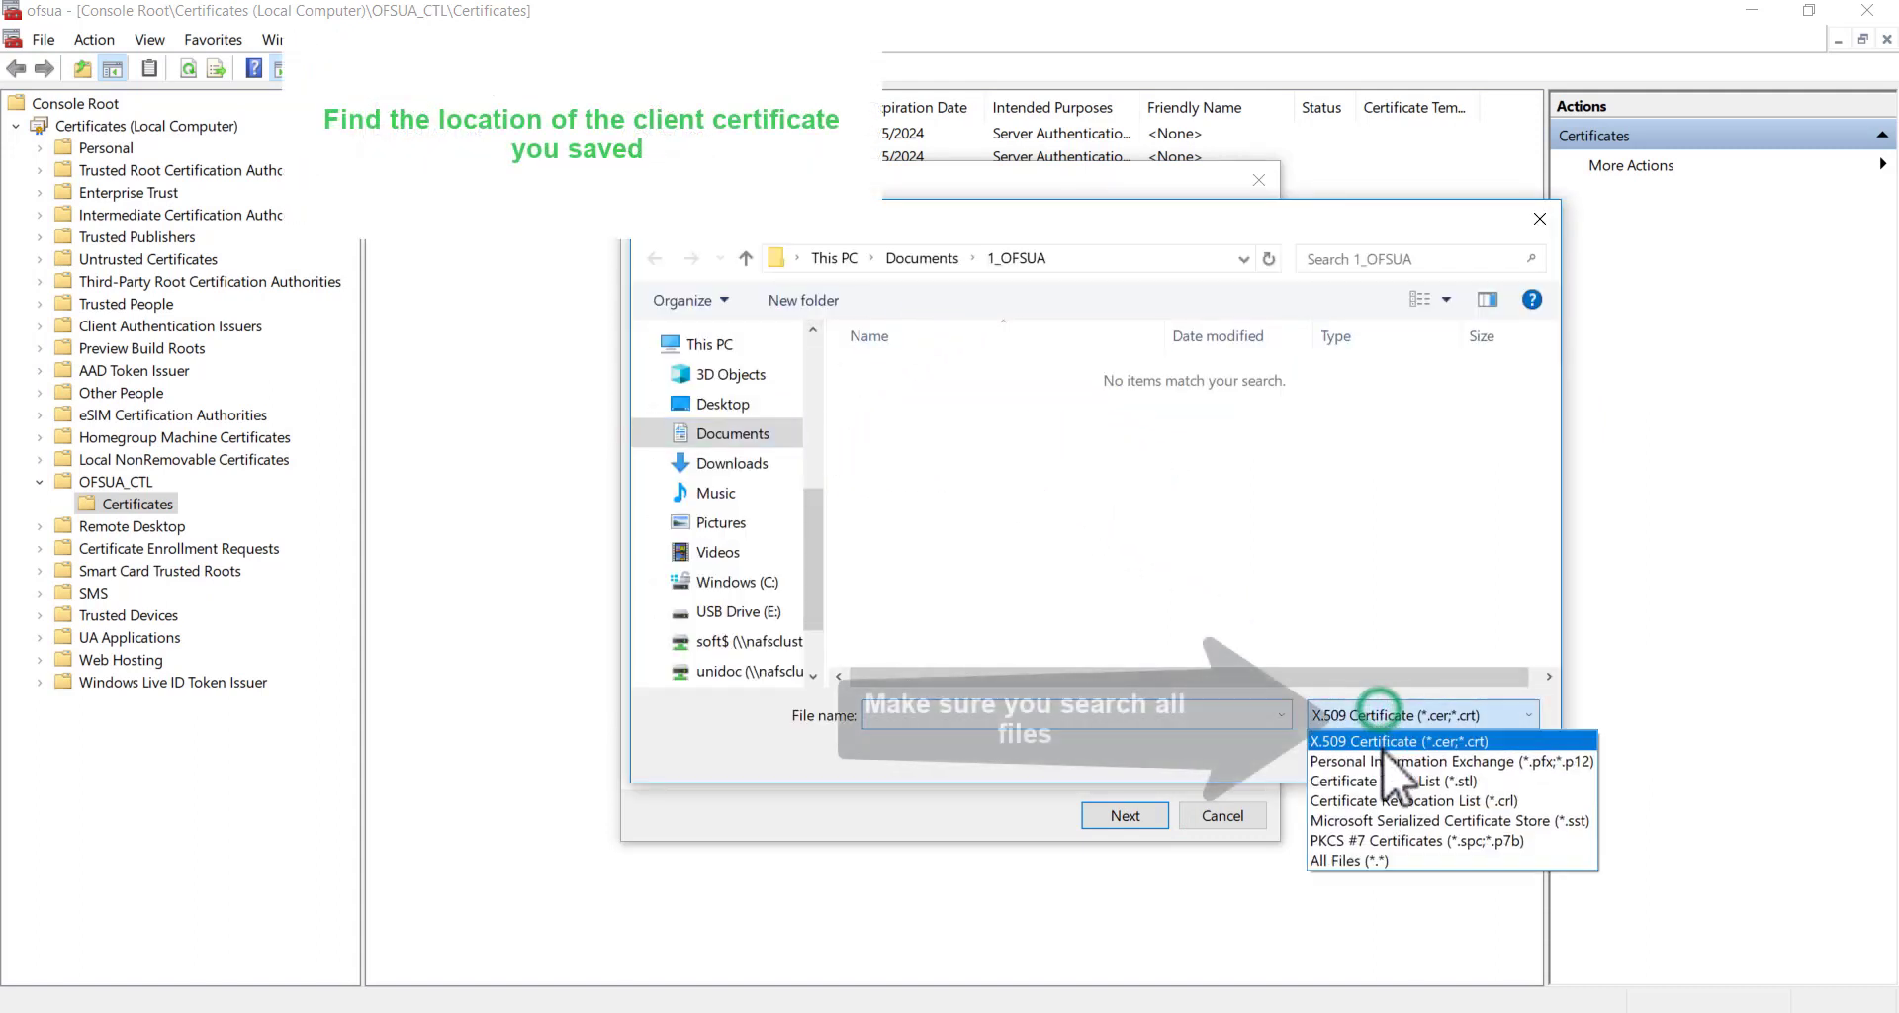
left_click(1380, 855)
left_click(925, 374)
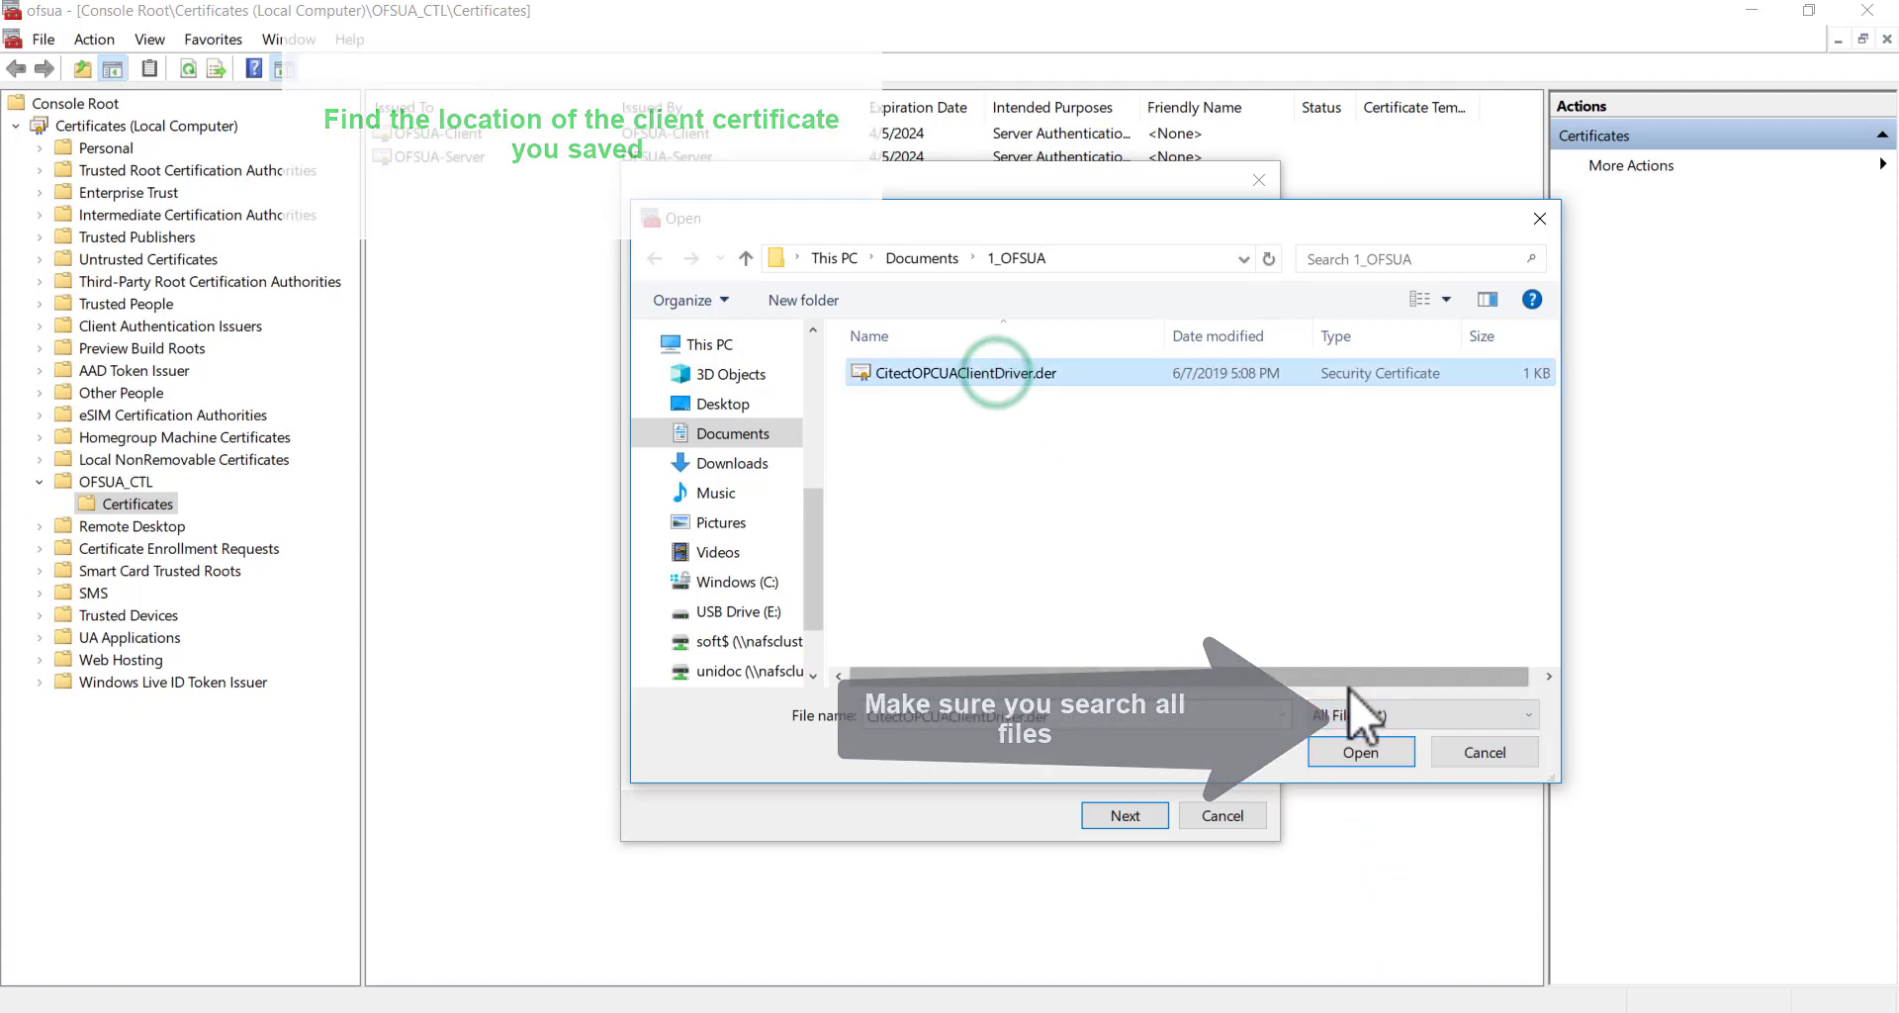
left_click(1361, 751)
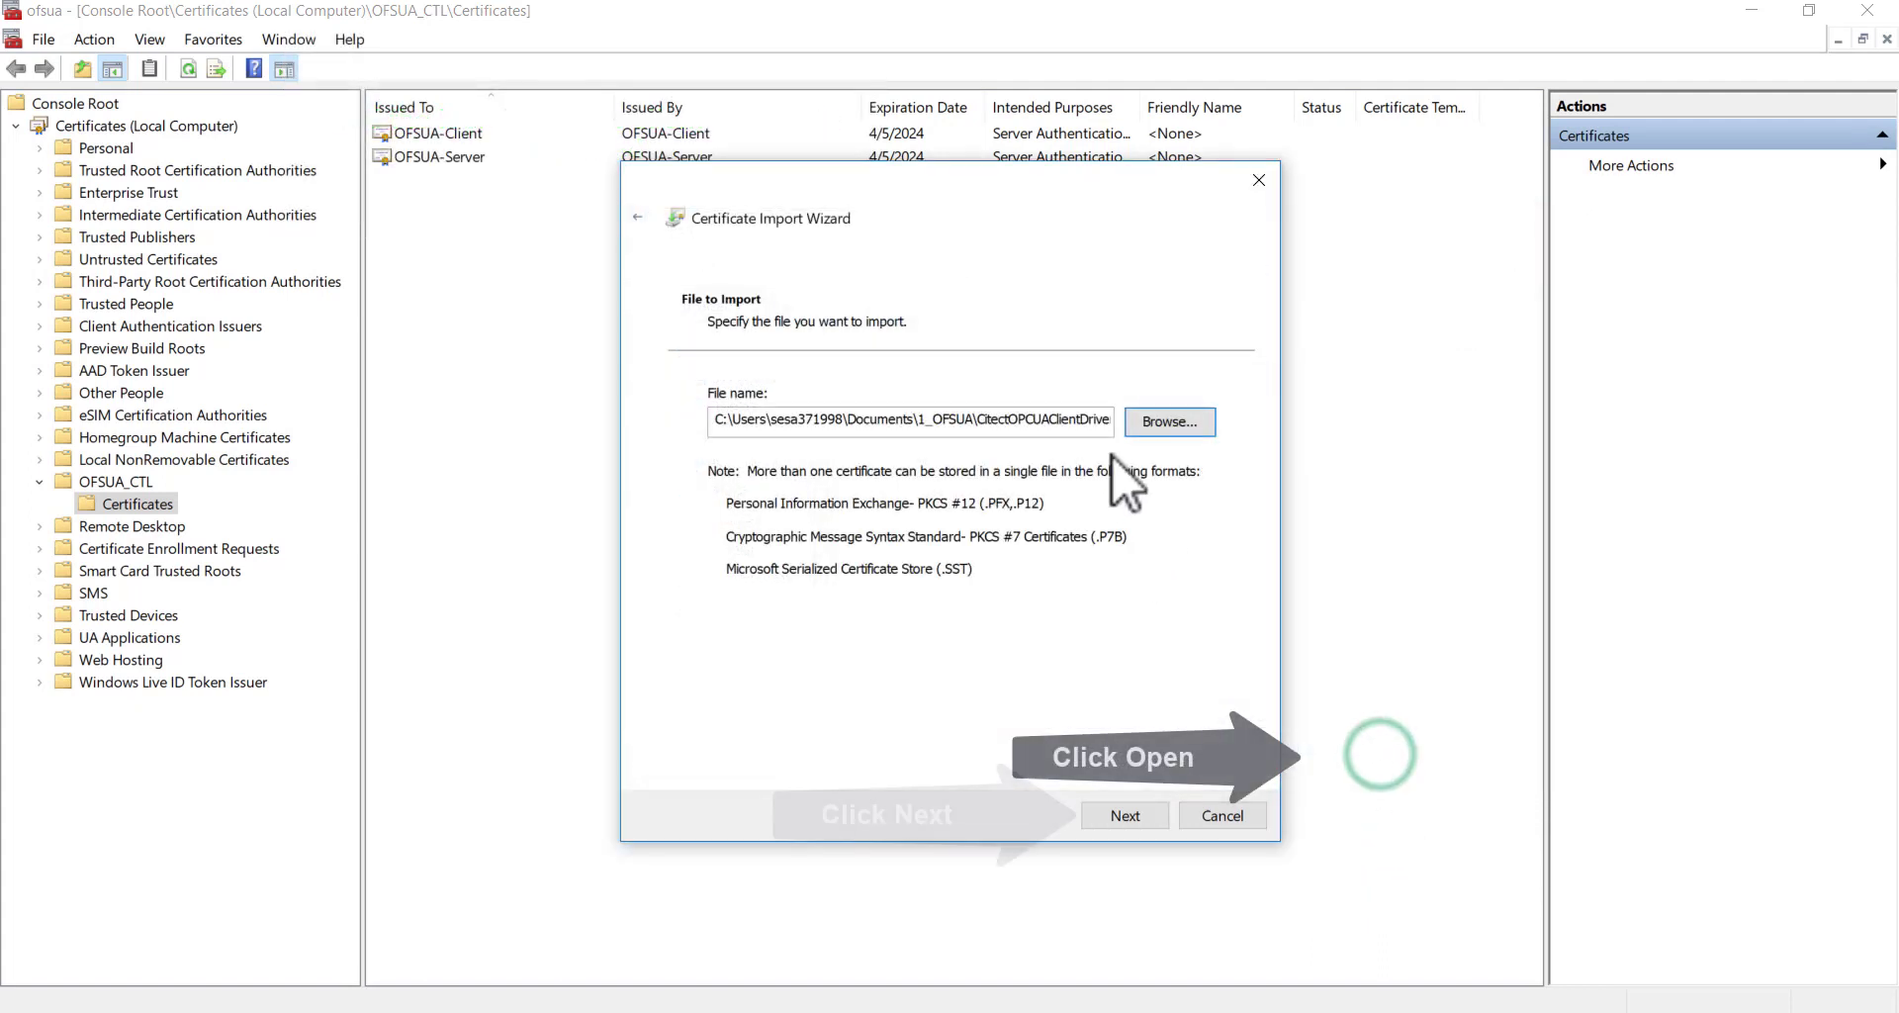
Step: Complete the certificate import into the OFSUA_CTL store and close the certificate store window
left_click(1143, 815)
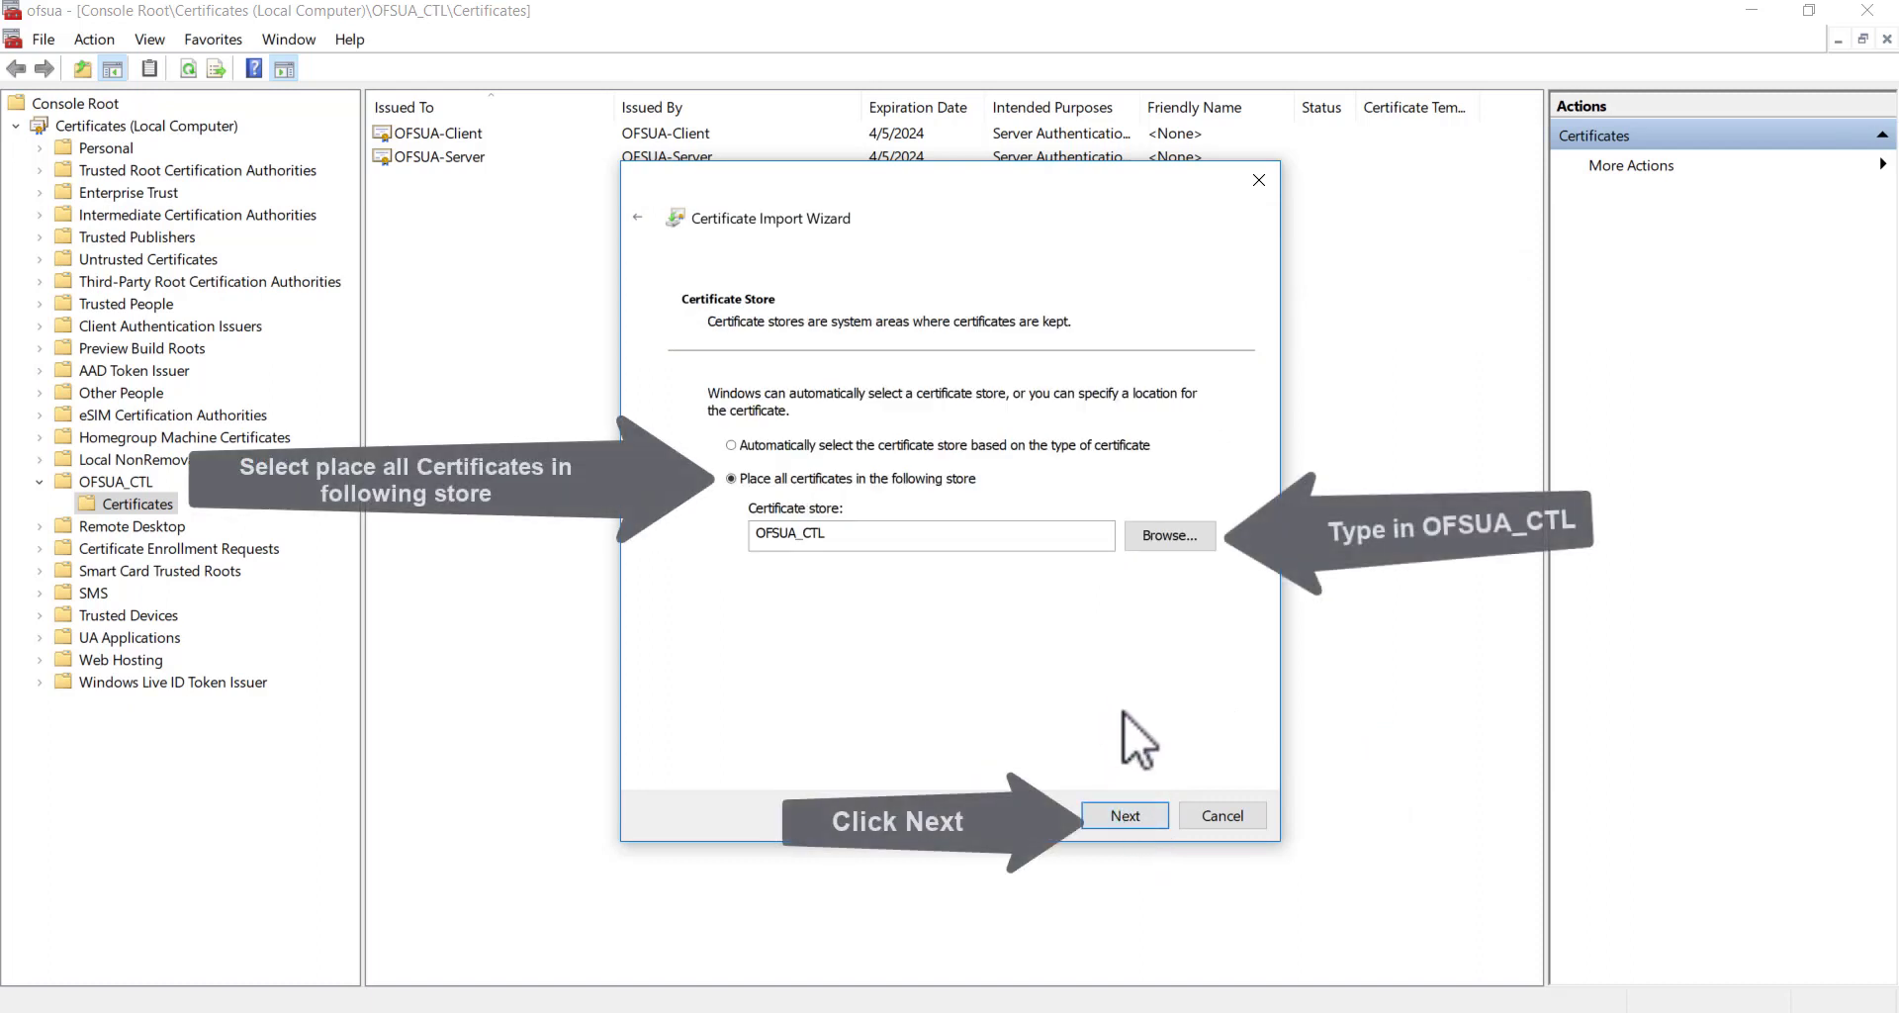
left_click(1148, 819)
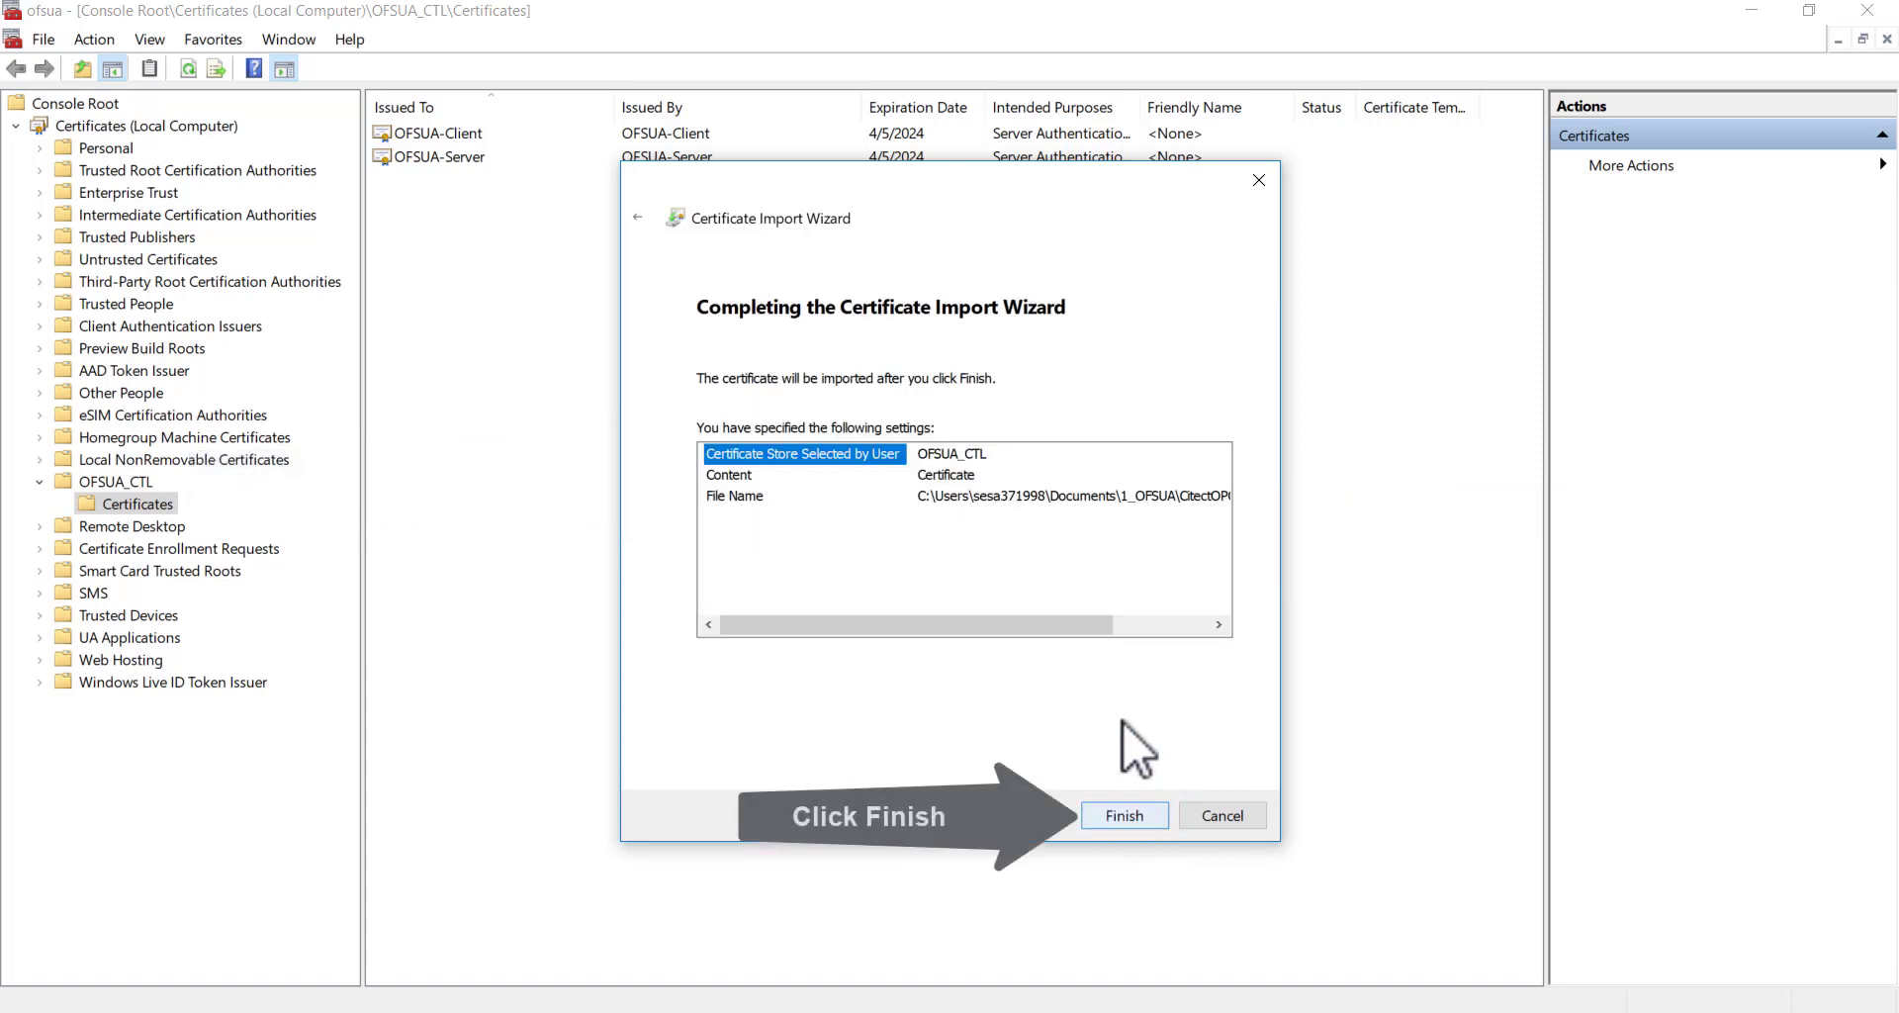
left_click(1122, 815)
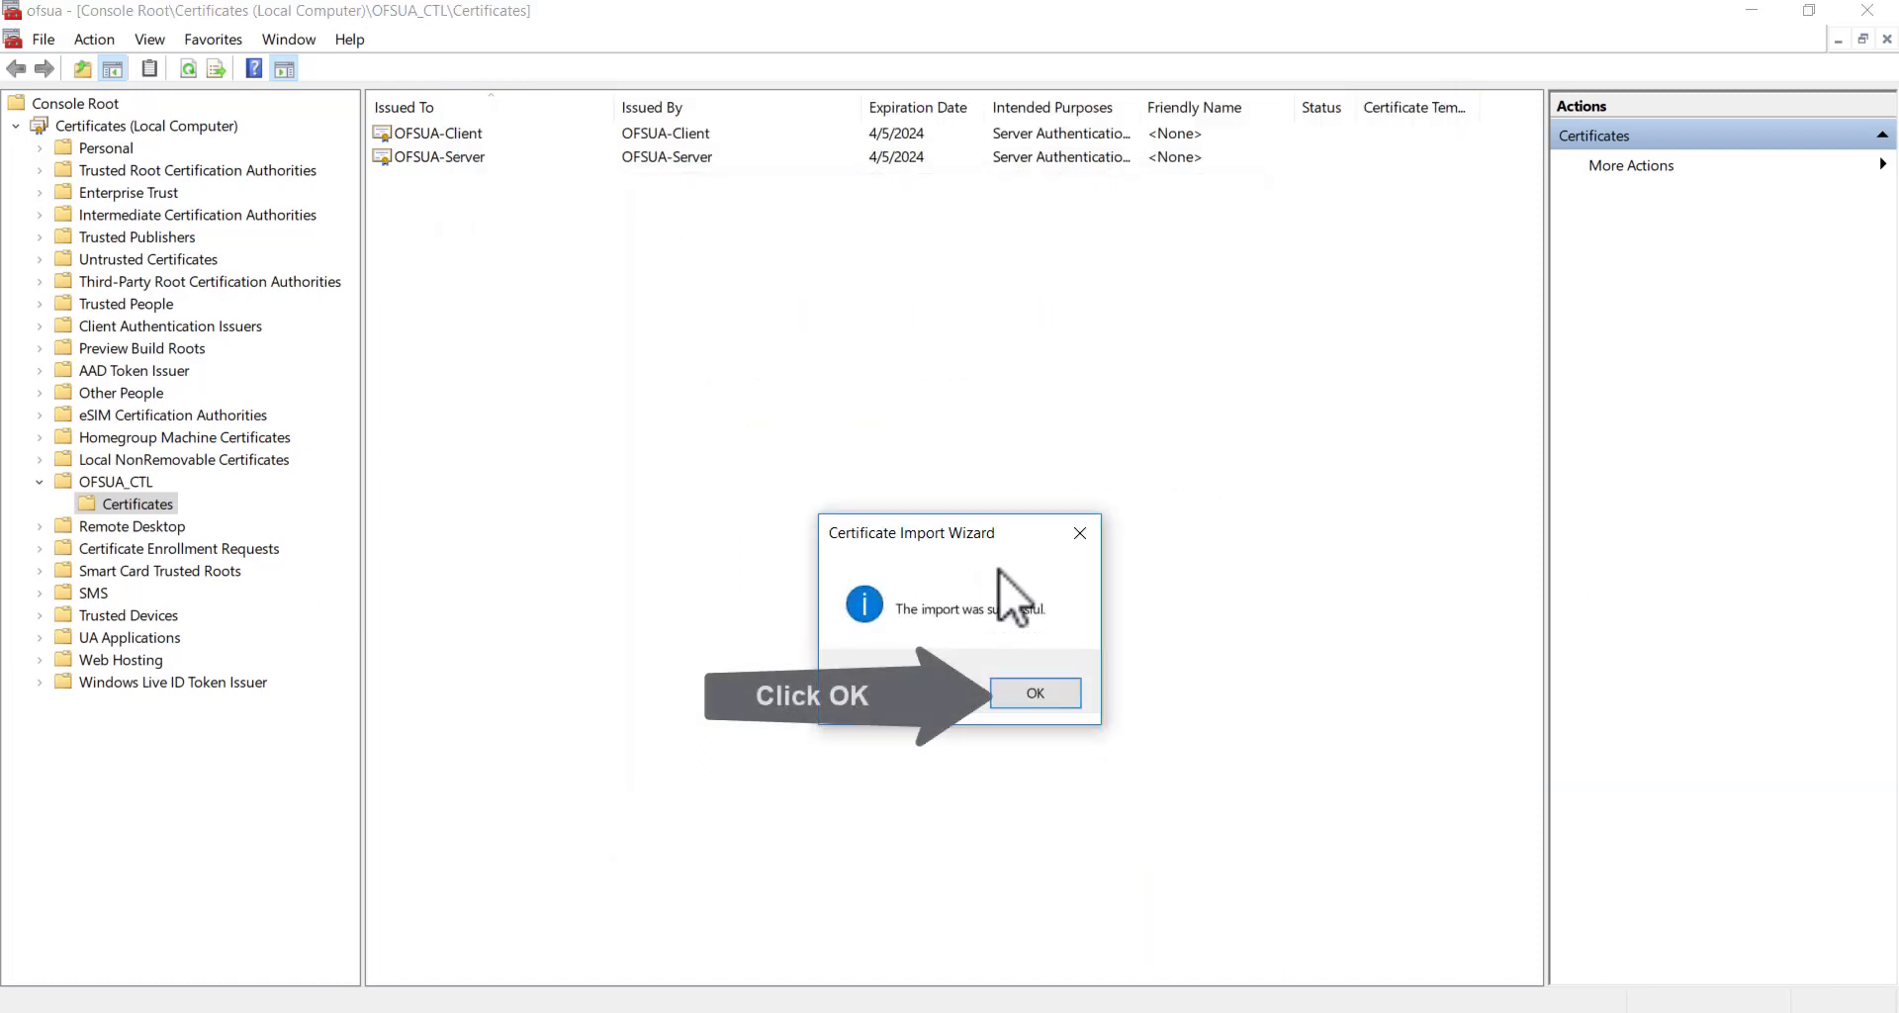
left_click(1036, 693)
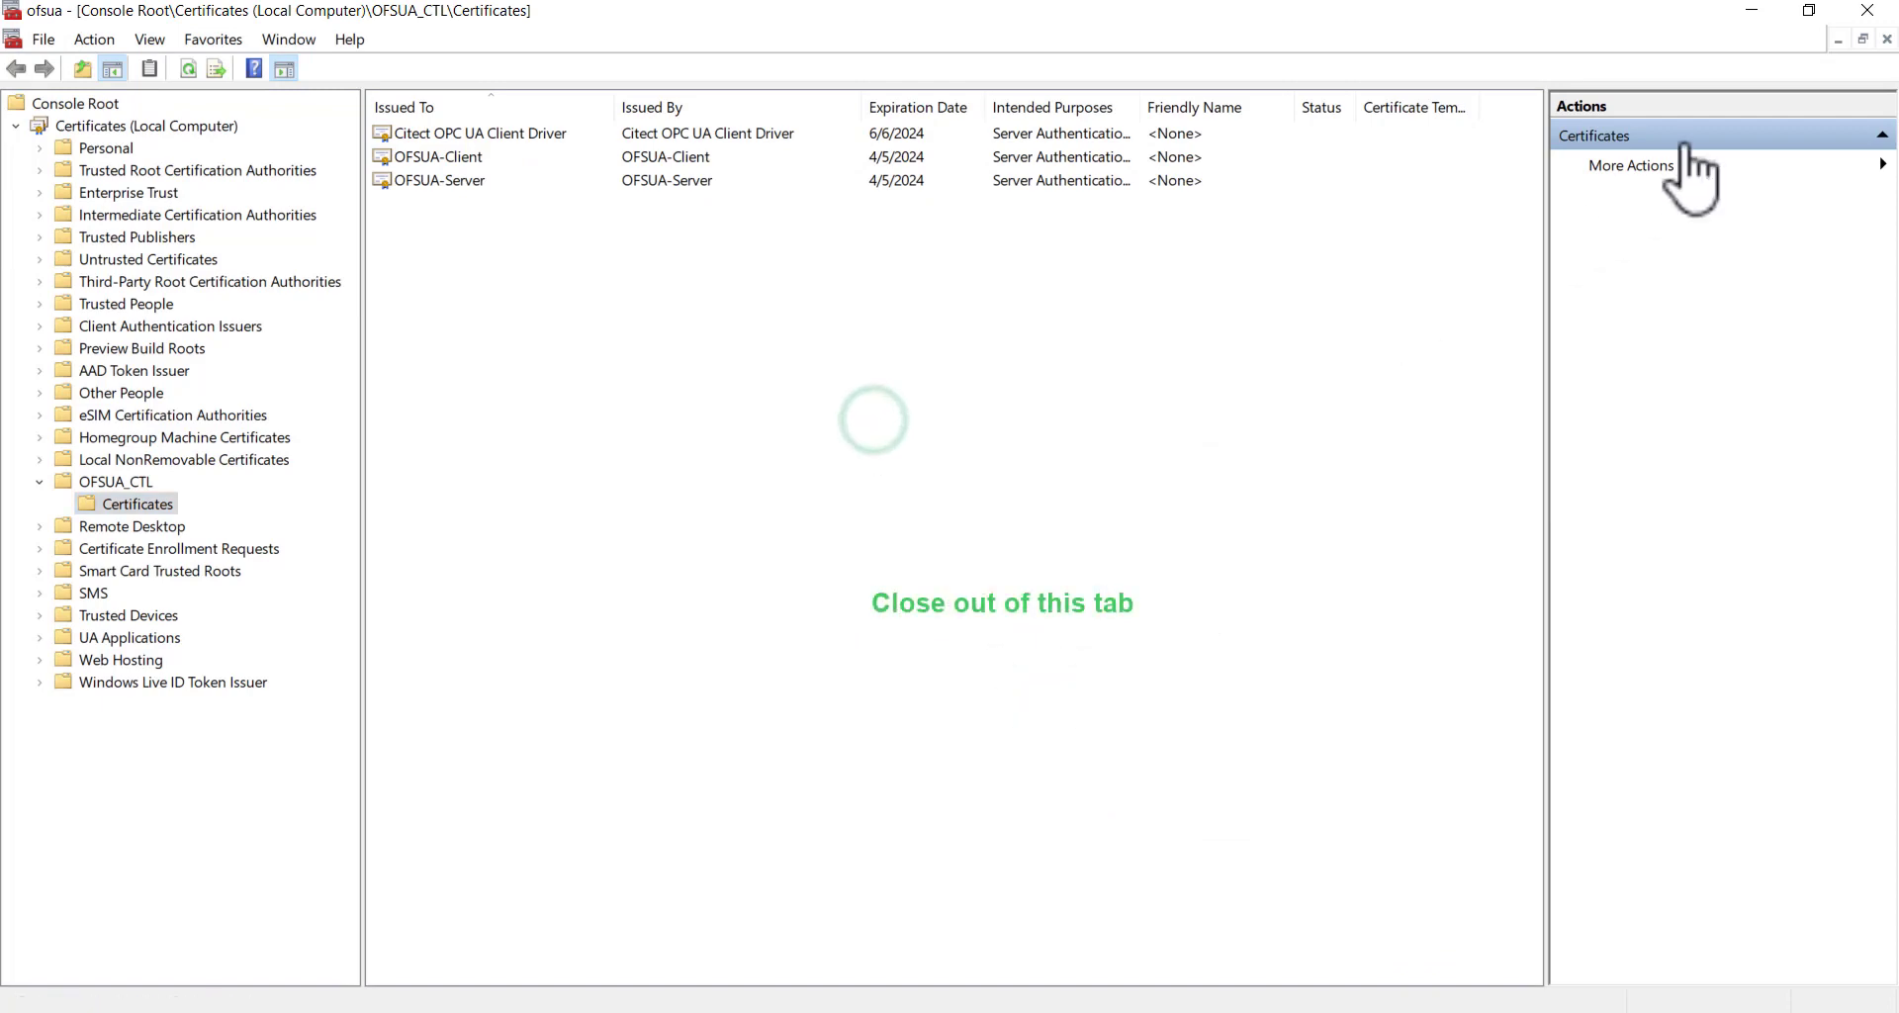
left_click(1859, 20)
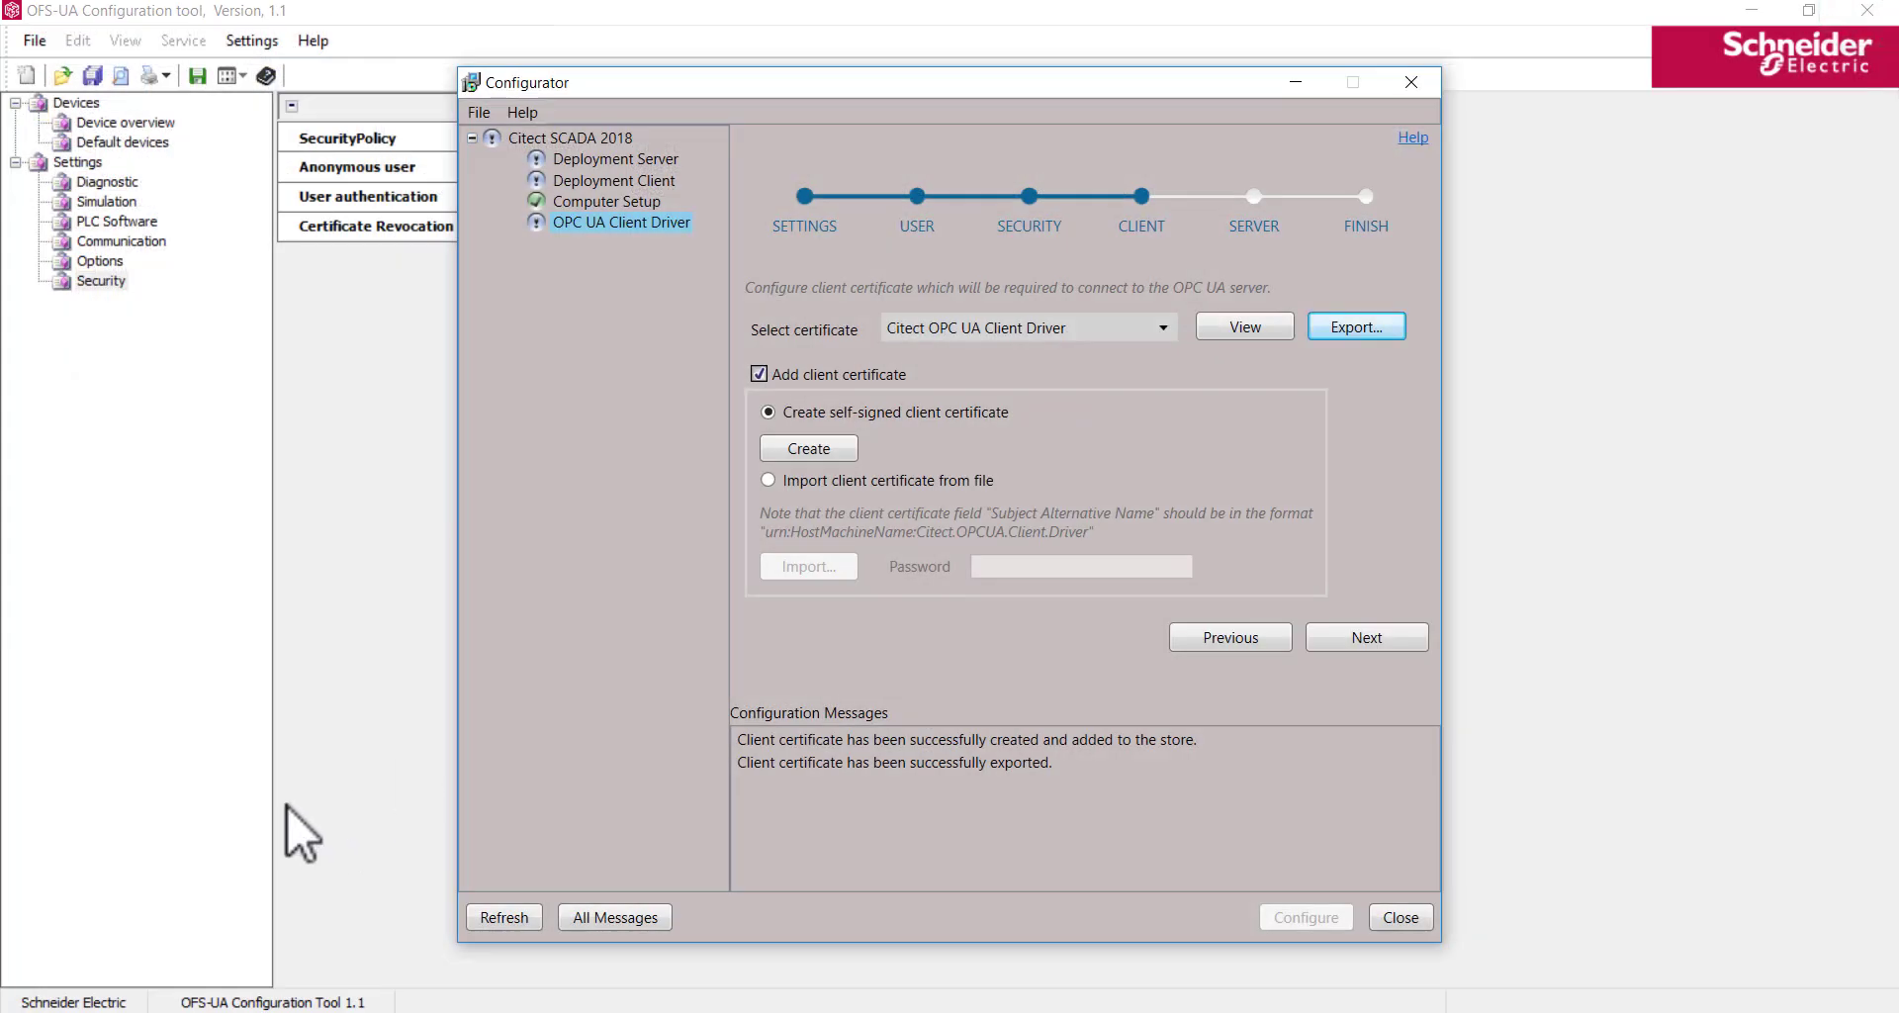
Step: Launch OPC Factory Server-UA from the Schneider Electric program folder
key("super")
scroll(247, 713, "down", 15)
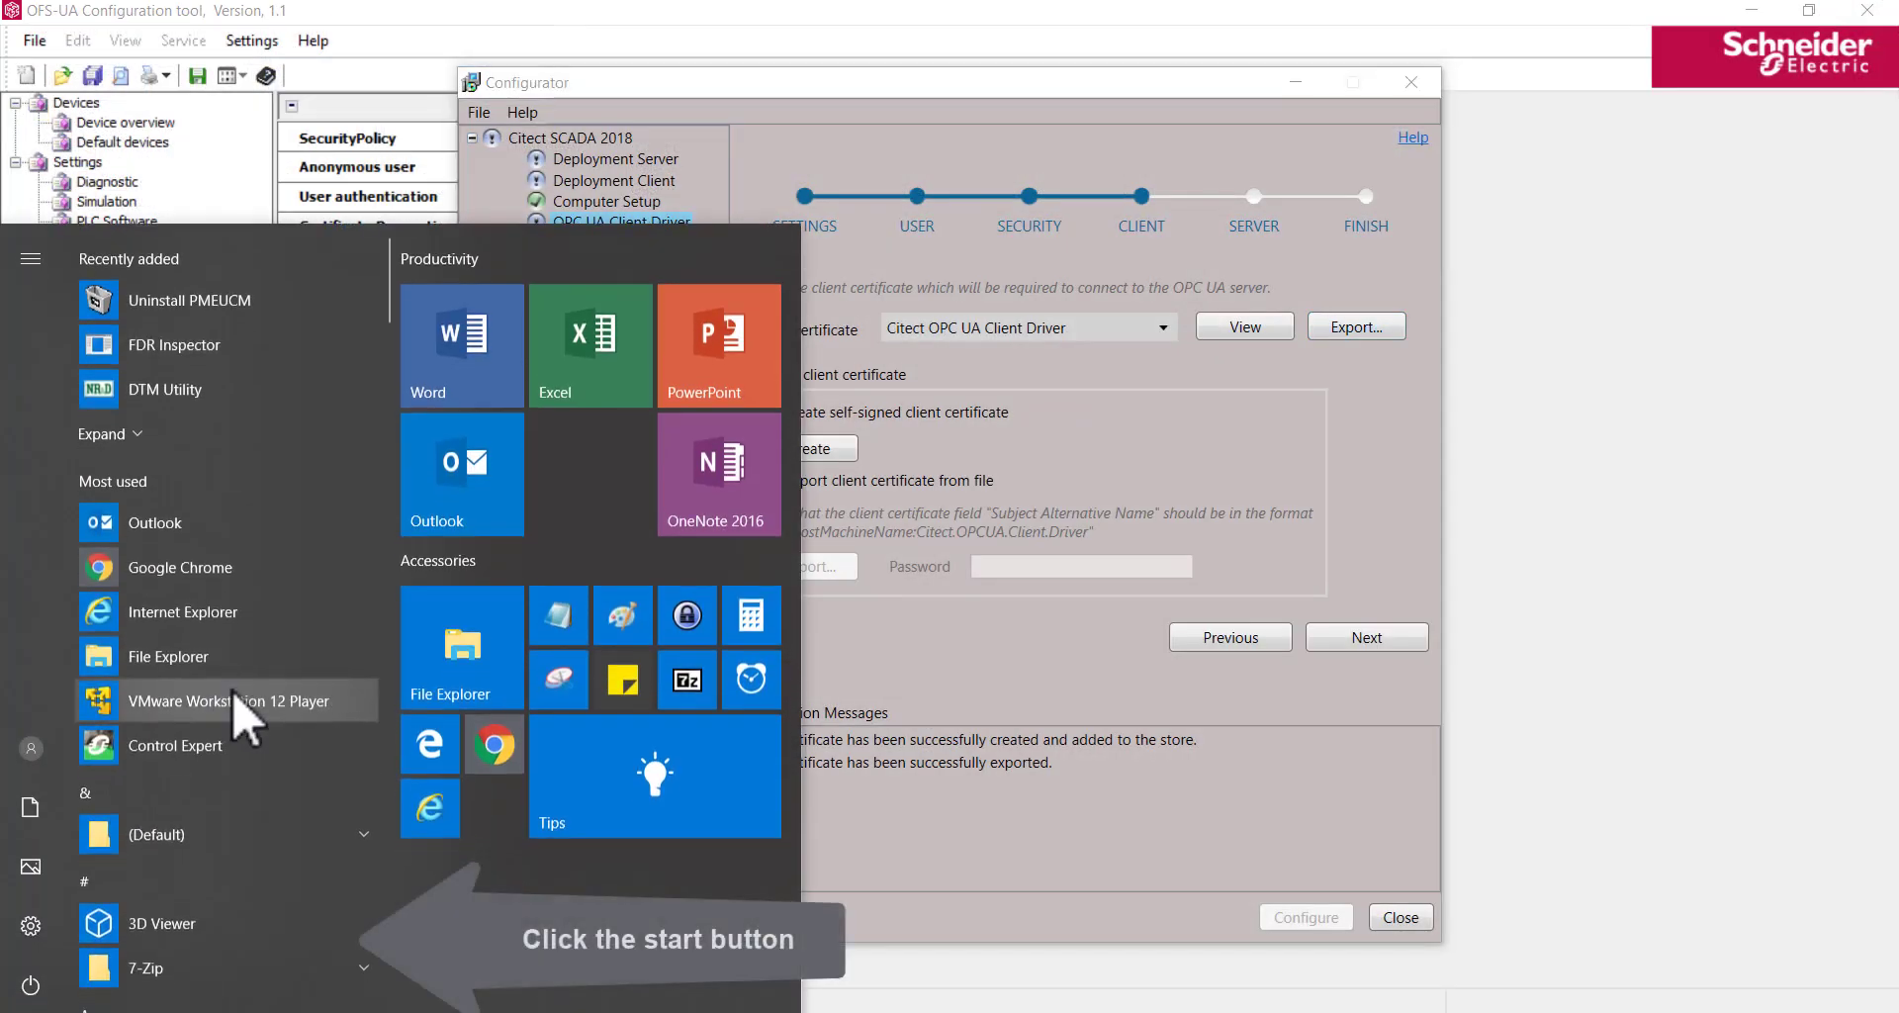
scroll(253, 692, "down", 15)
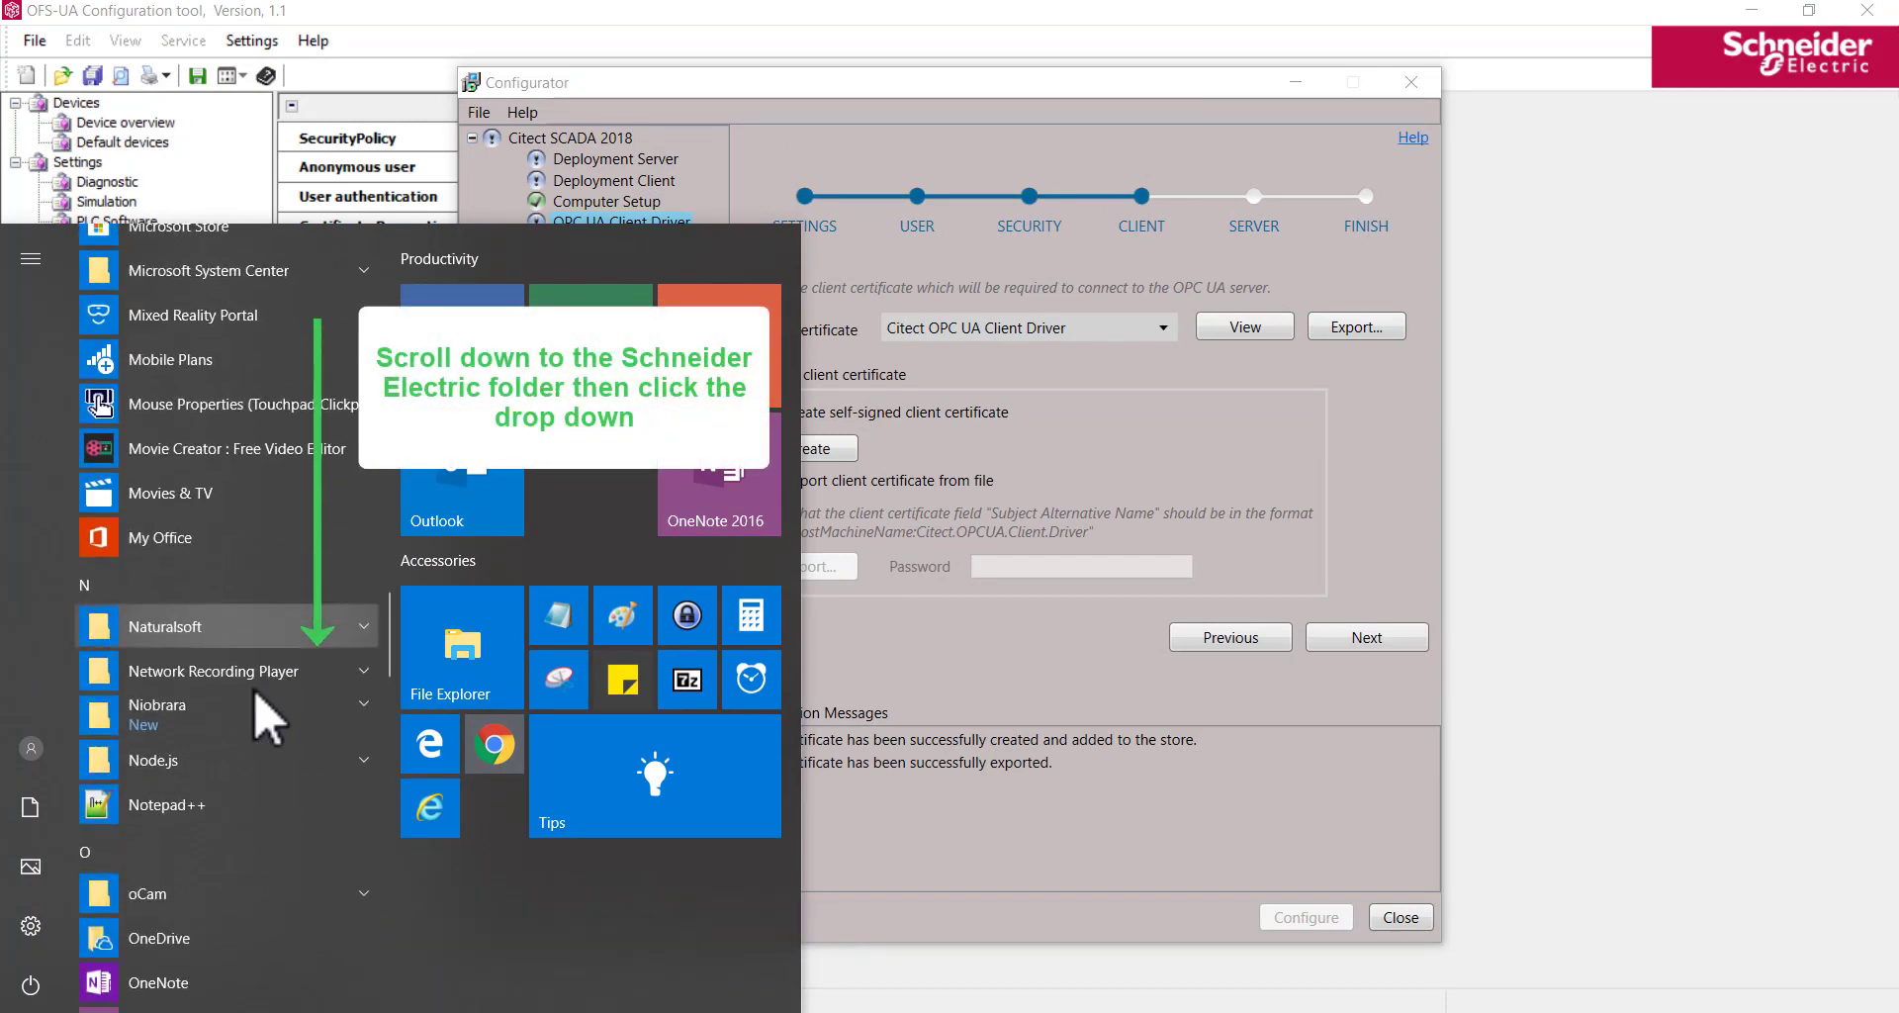
scroll(259, 695, "down", 15)
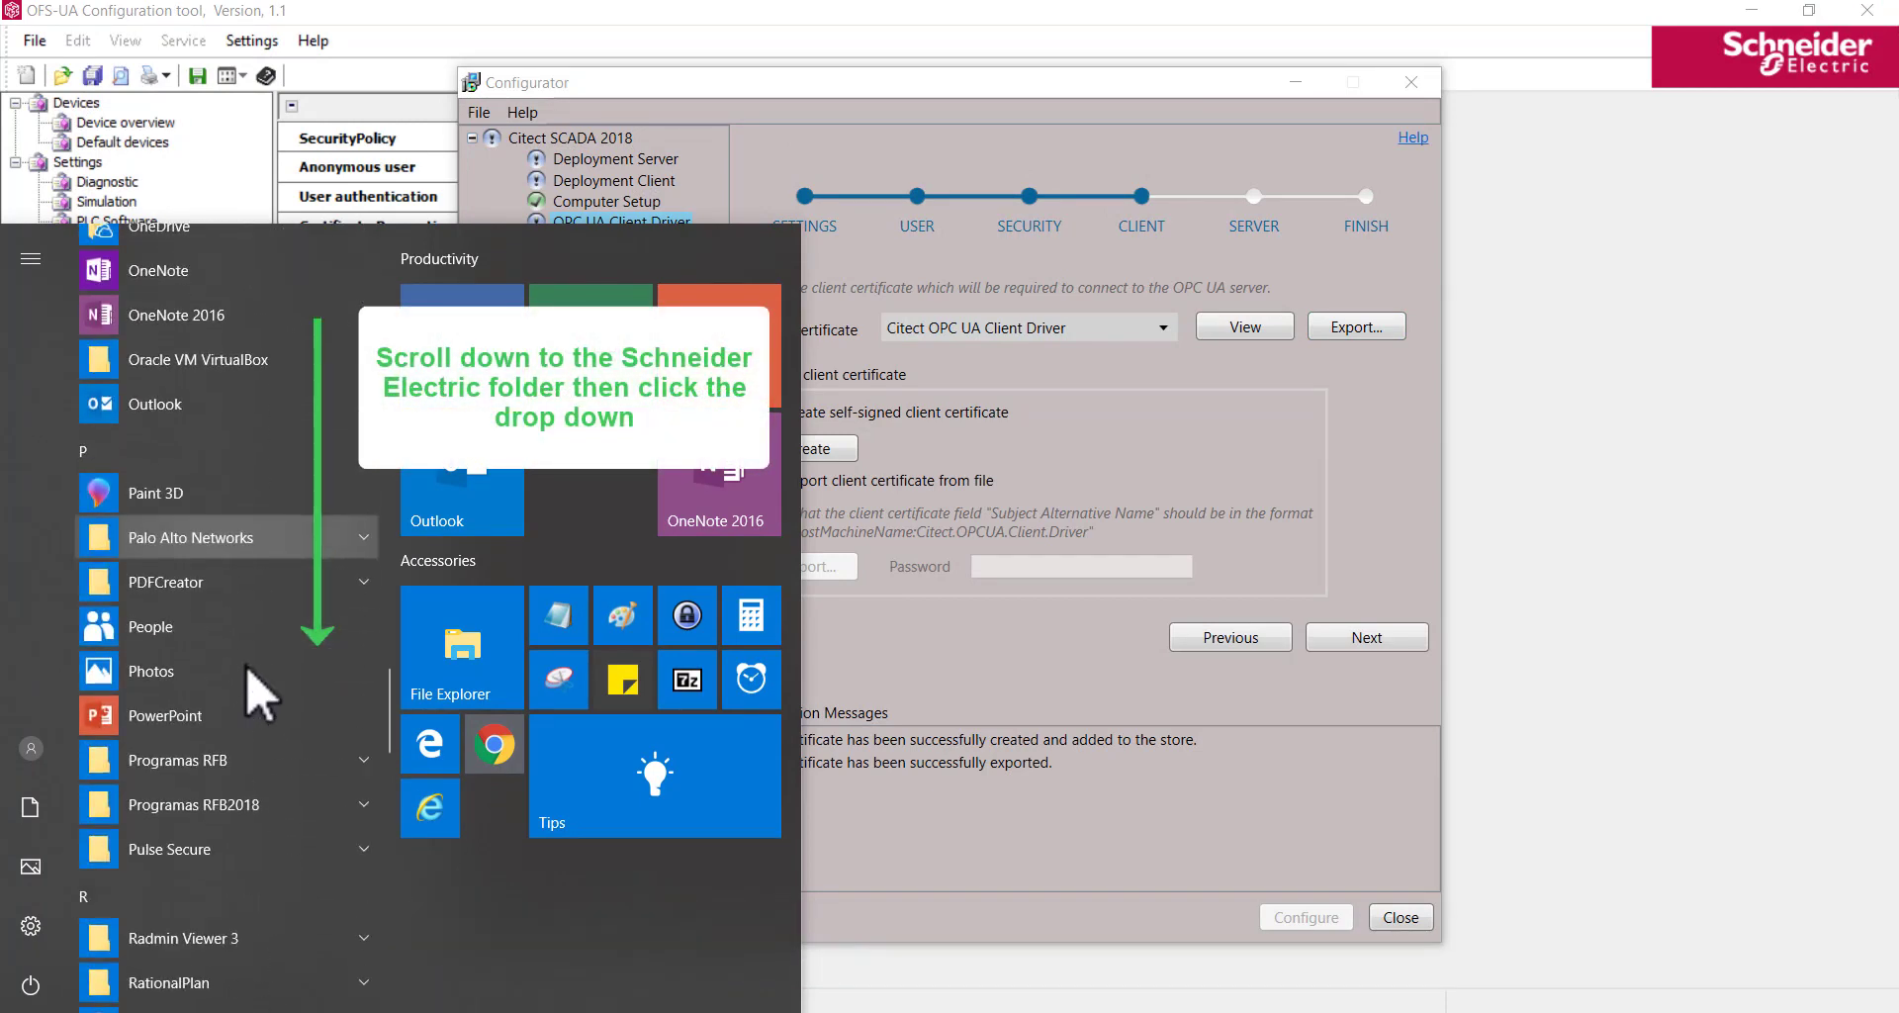
scroll(249, 652, "down", 4)
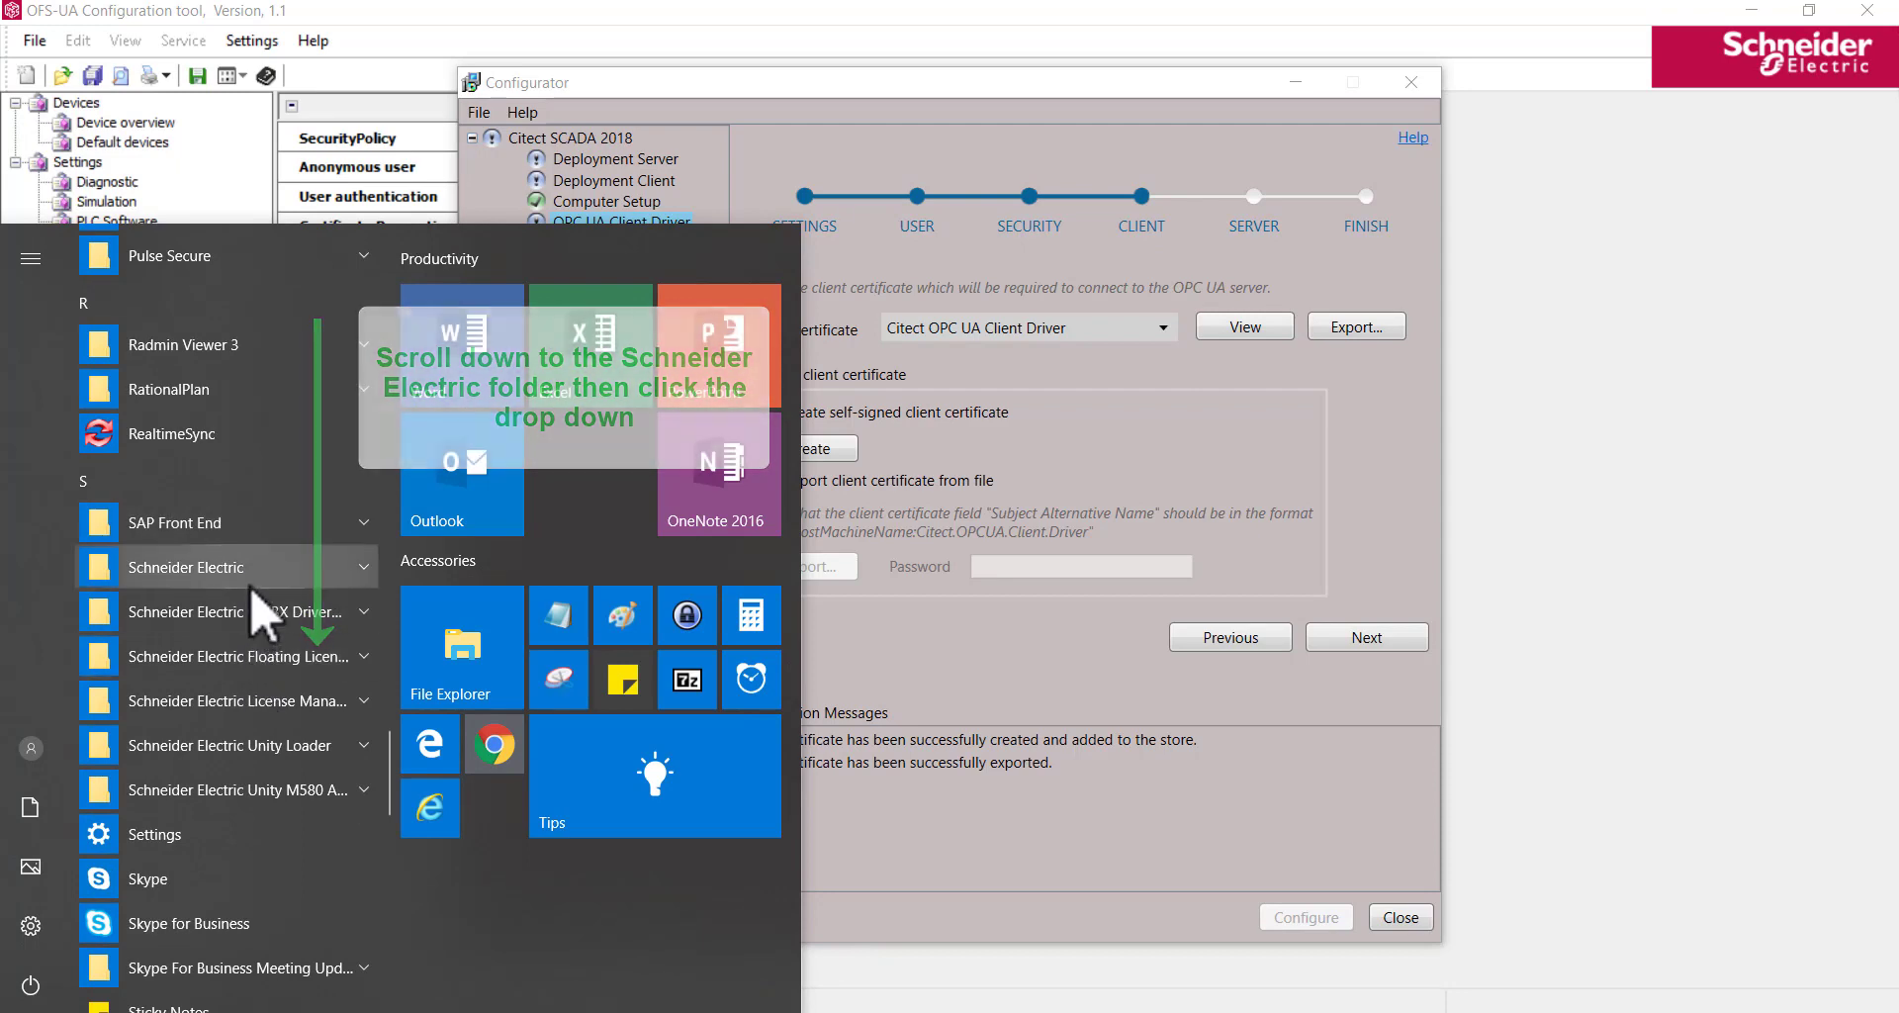
left_click(256, 441)
scroll(292, 658, "down", 1)
scroll(292, 686, "down", 12)
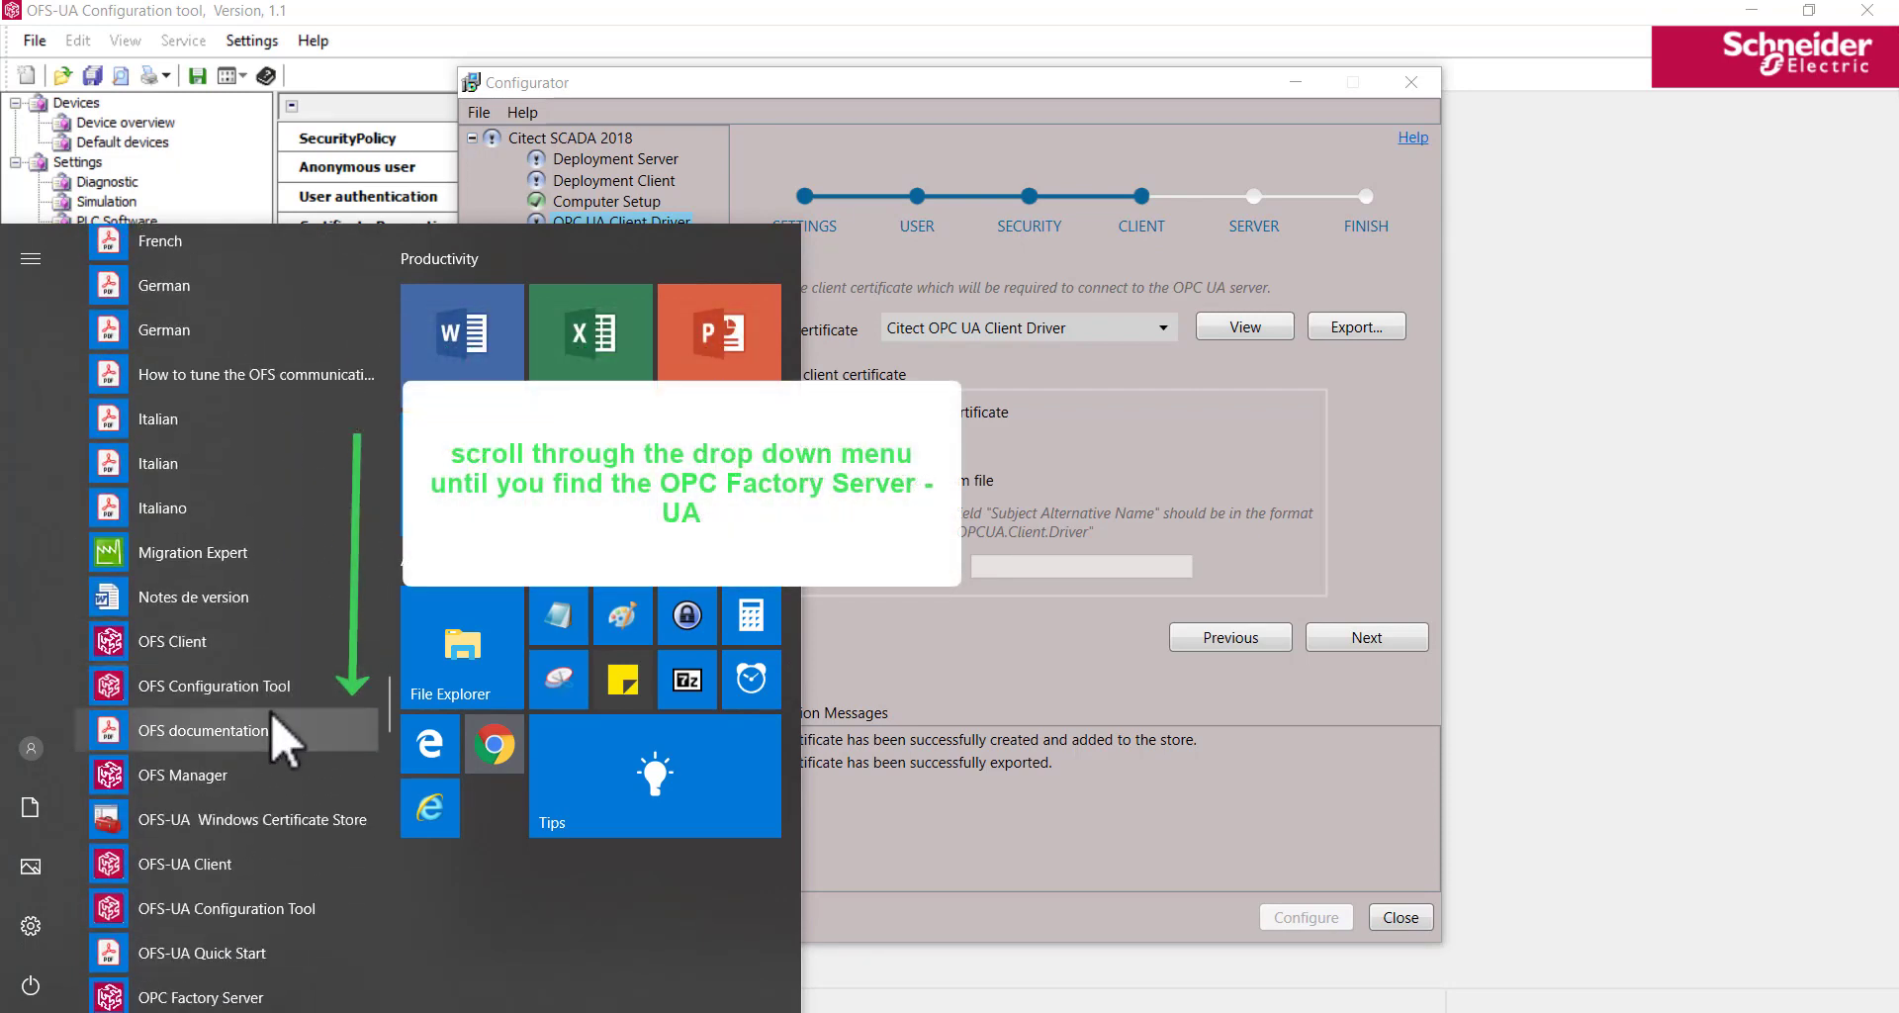
scroll(282, 737, "down", 3)
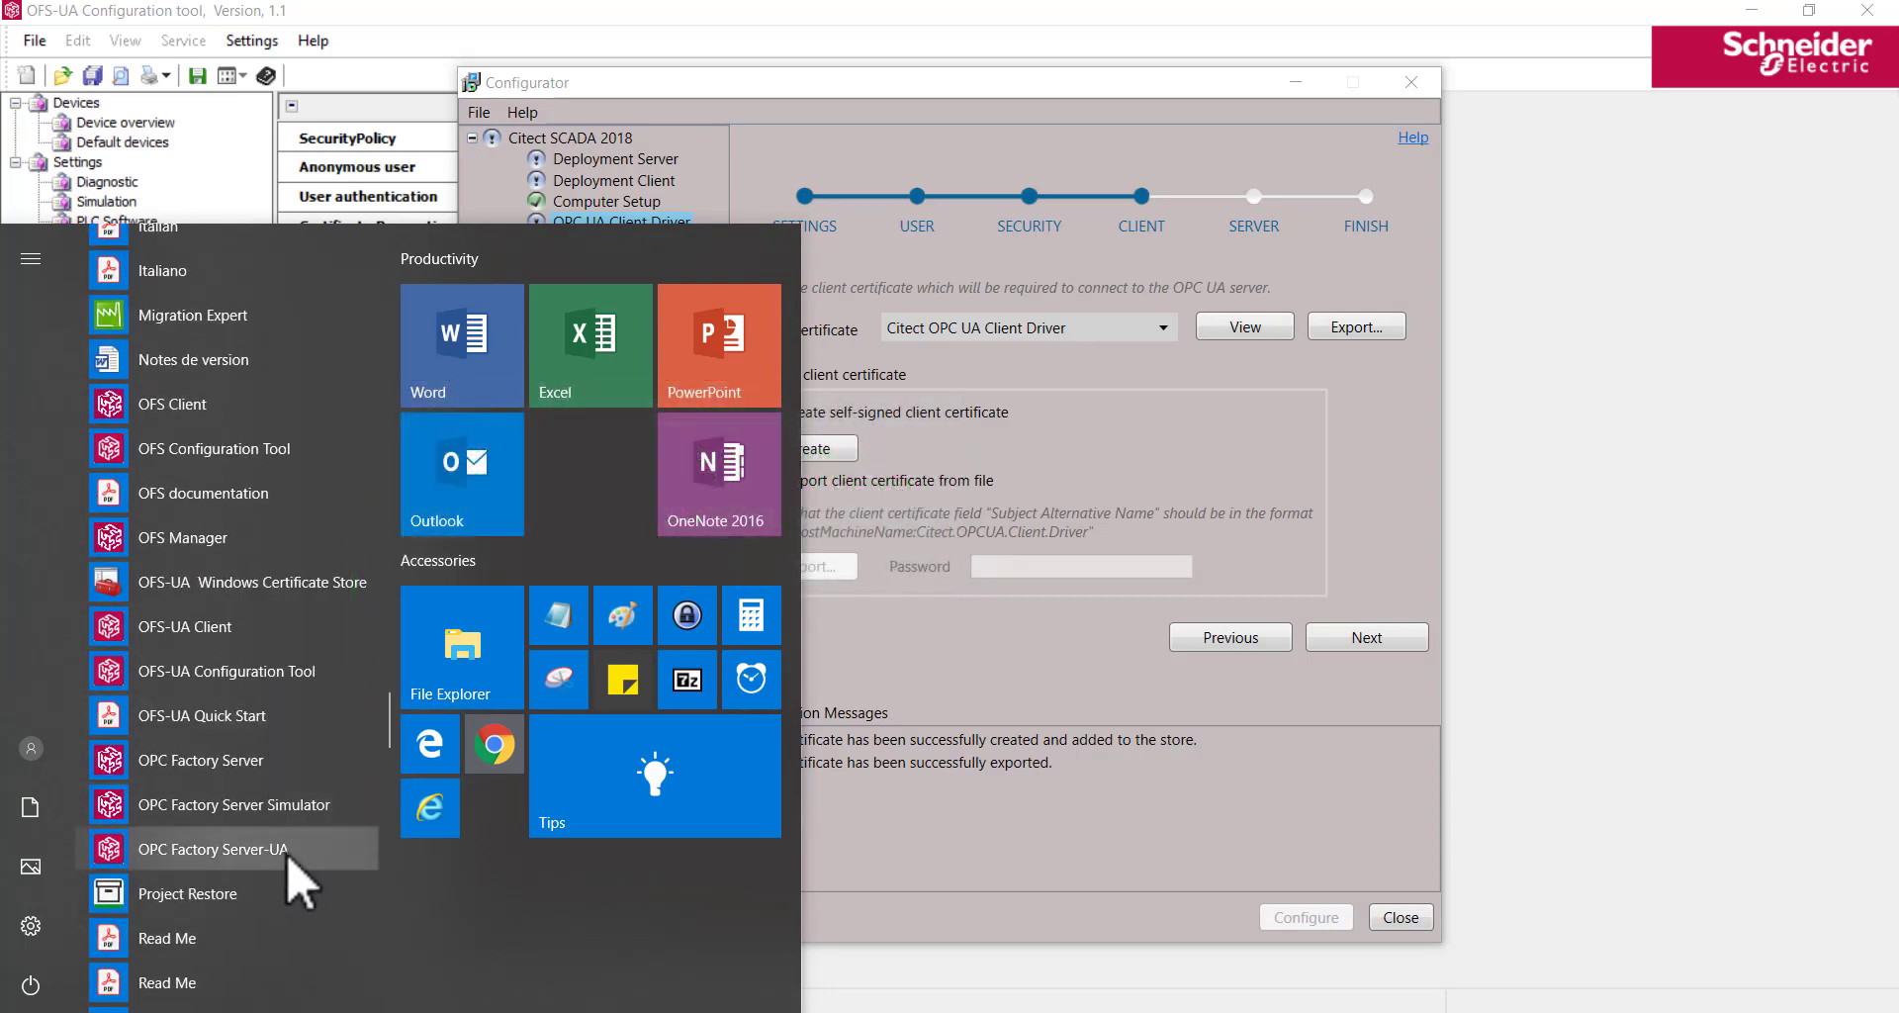
left_click(284, 851)
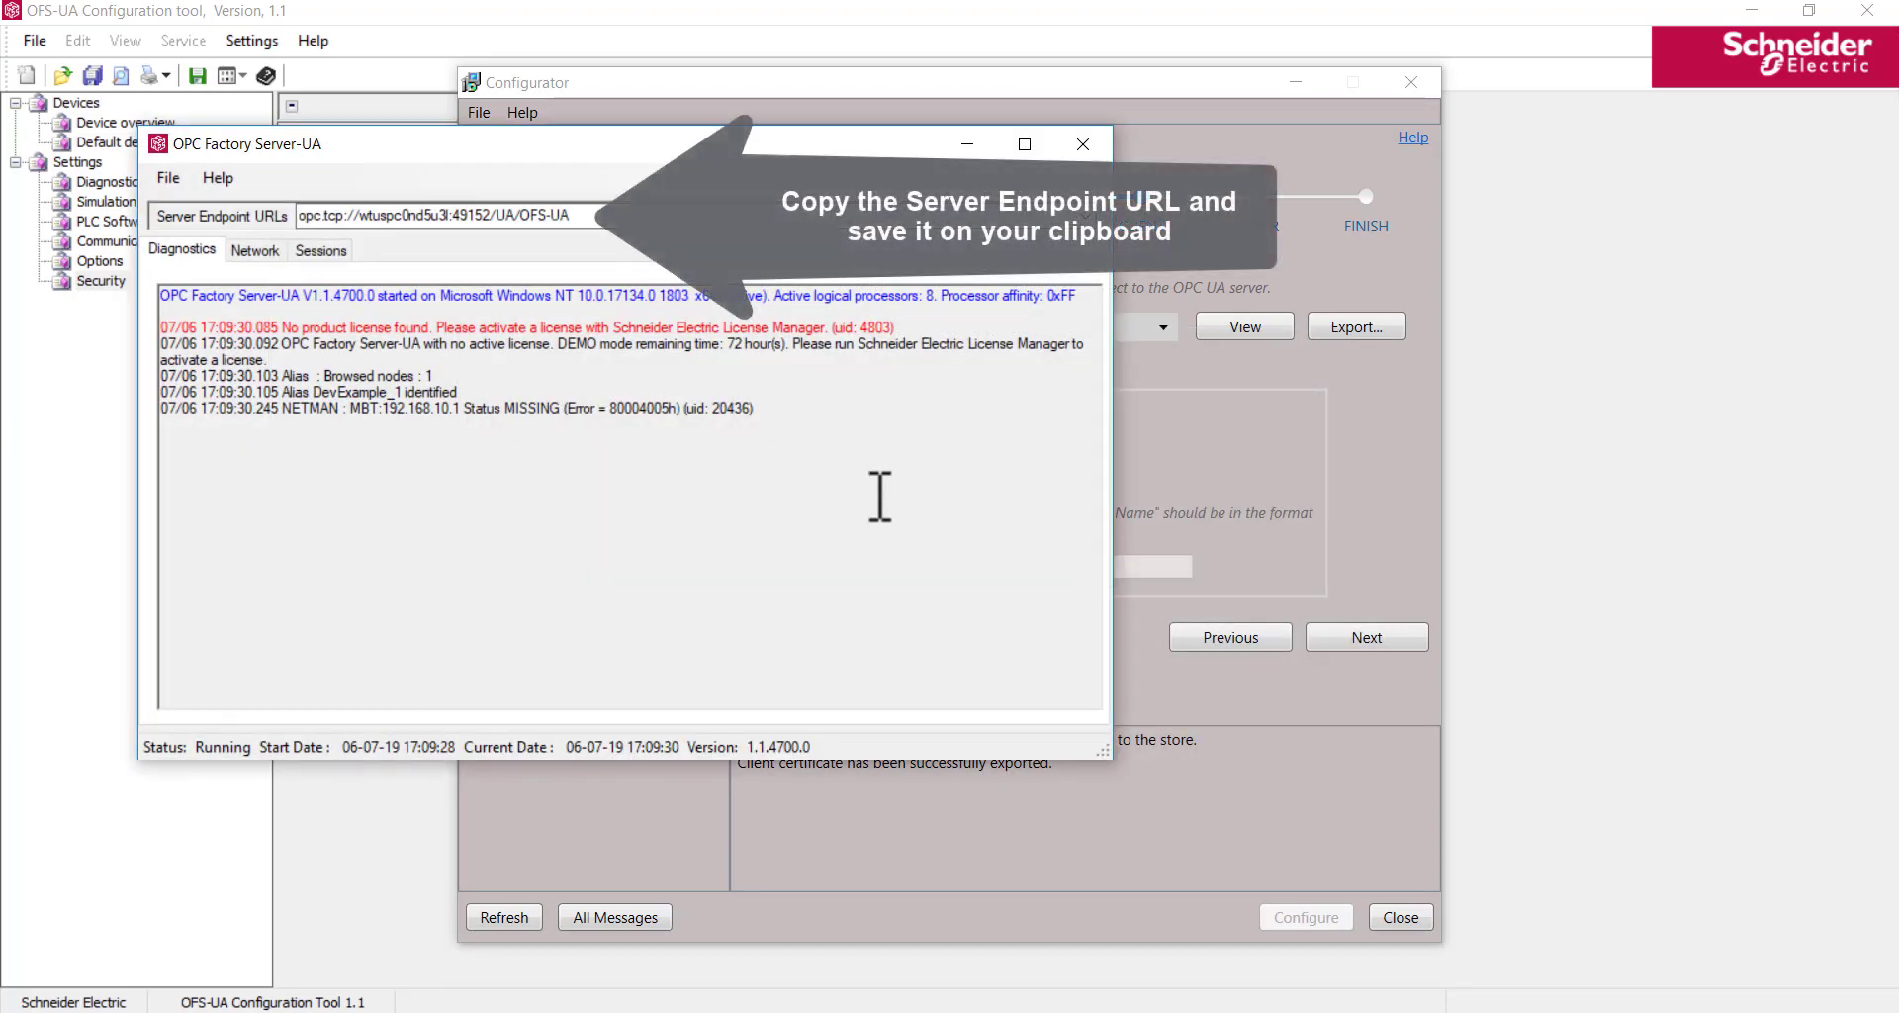
Step: Copy the server endpoint URL from OPC Factory Server-UA and return to the Configurator
left_click_drag(298, 214, 594, 215)
key("ctrl+c")
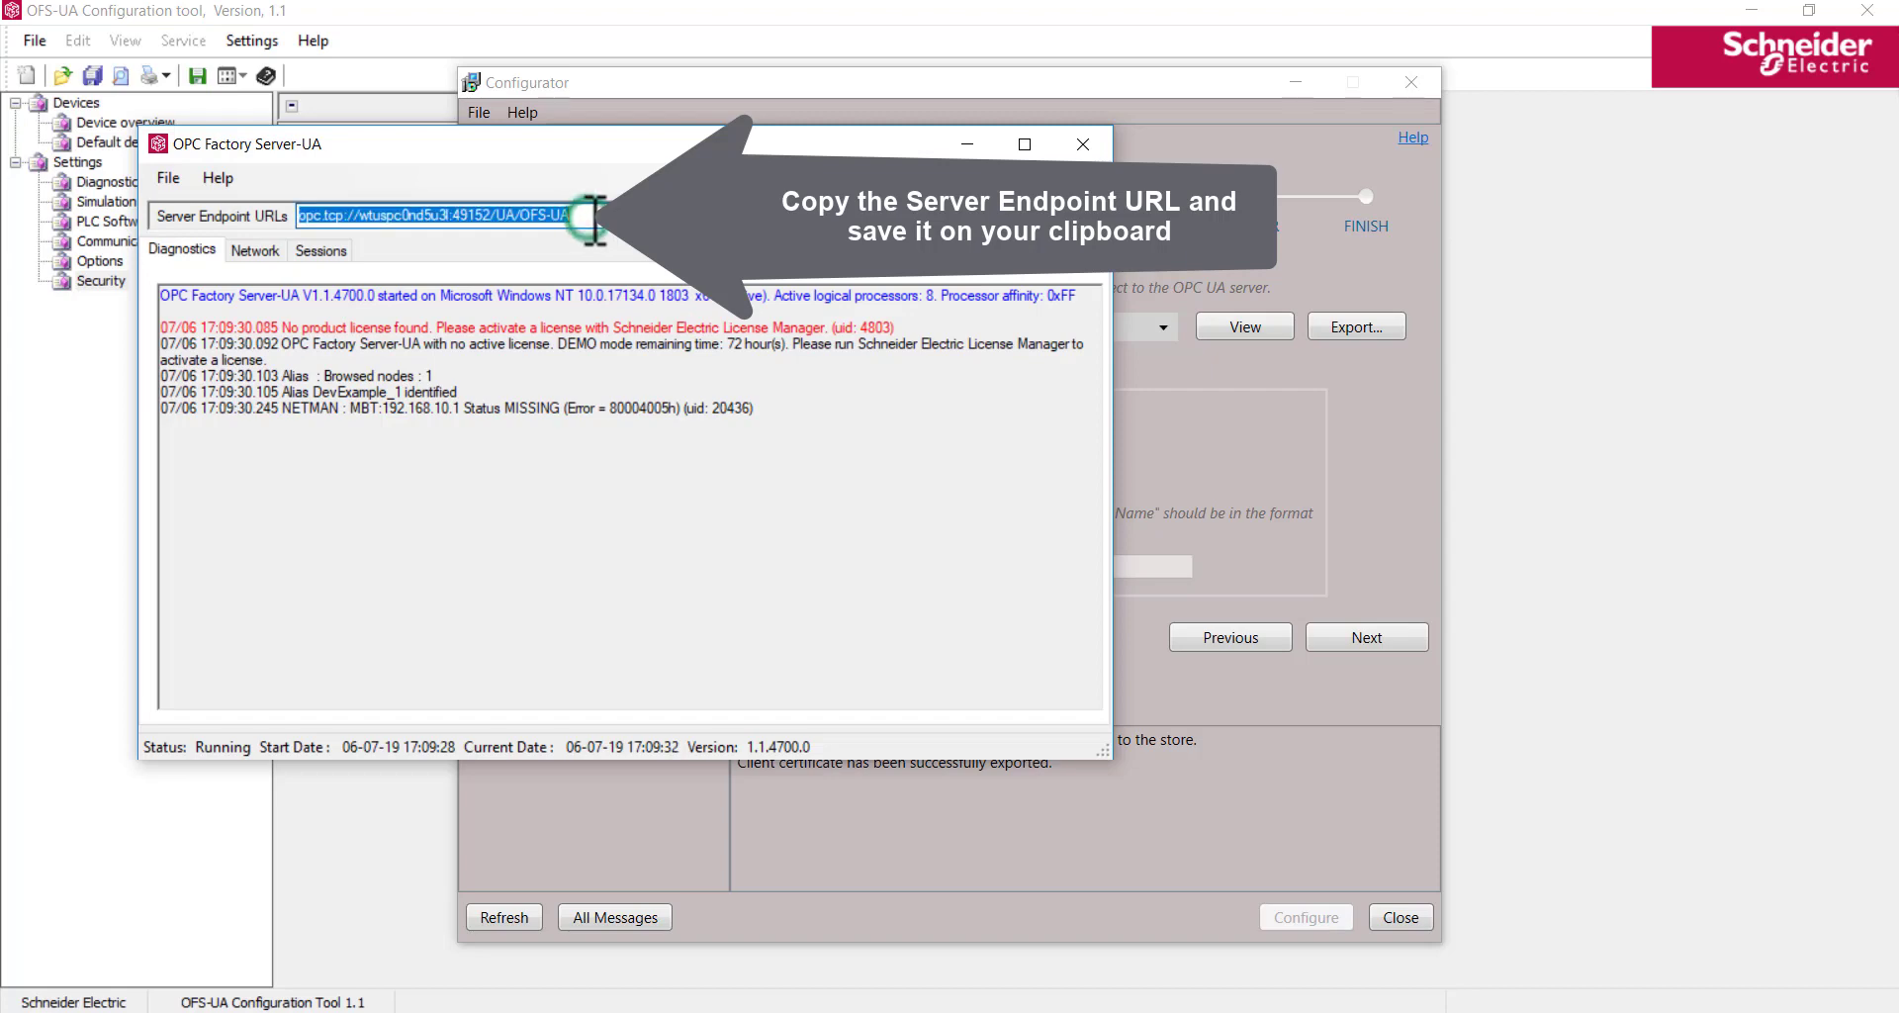
left_click(1285, 529)
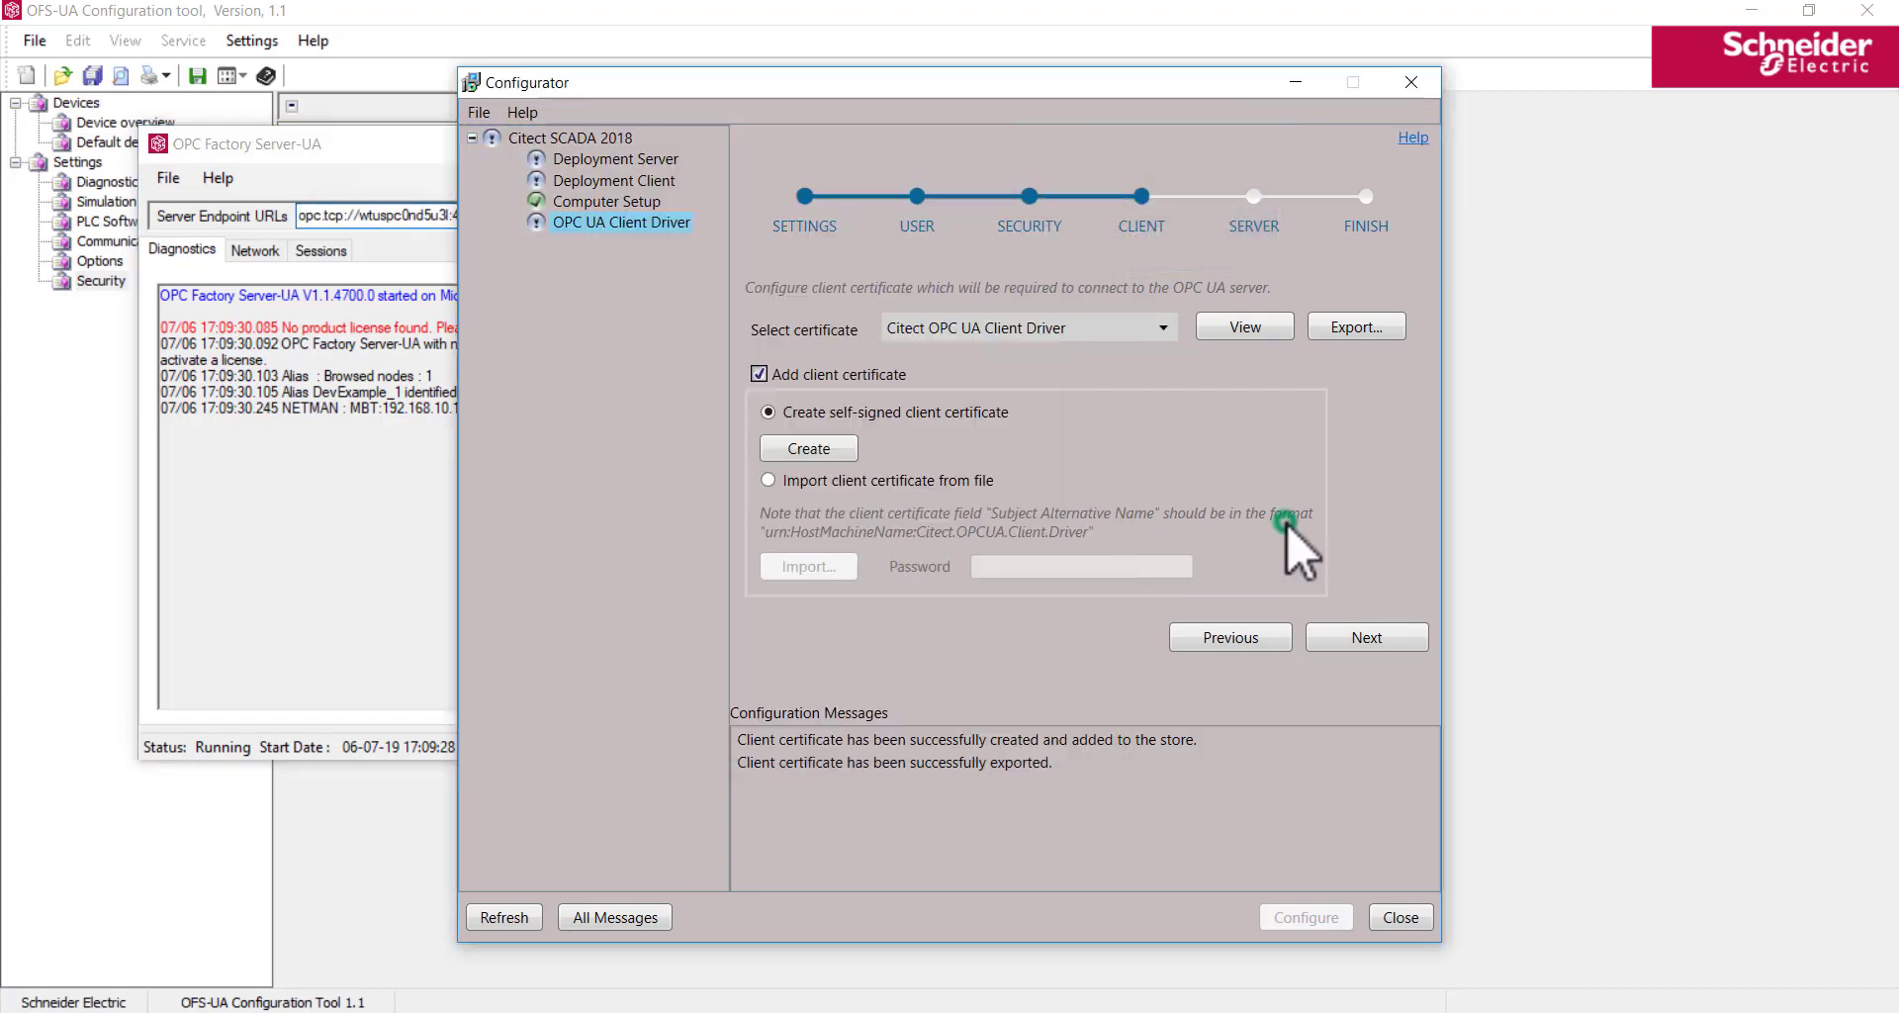
Step: On the Server page, enable importing and trusting a server certificate by browsing, with opc.tcp://wtuspc0nd5u3l:49152/UA/OFS-UA as the server URL
left_click(1389, 637)
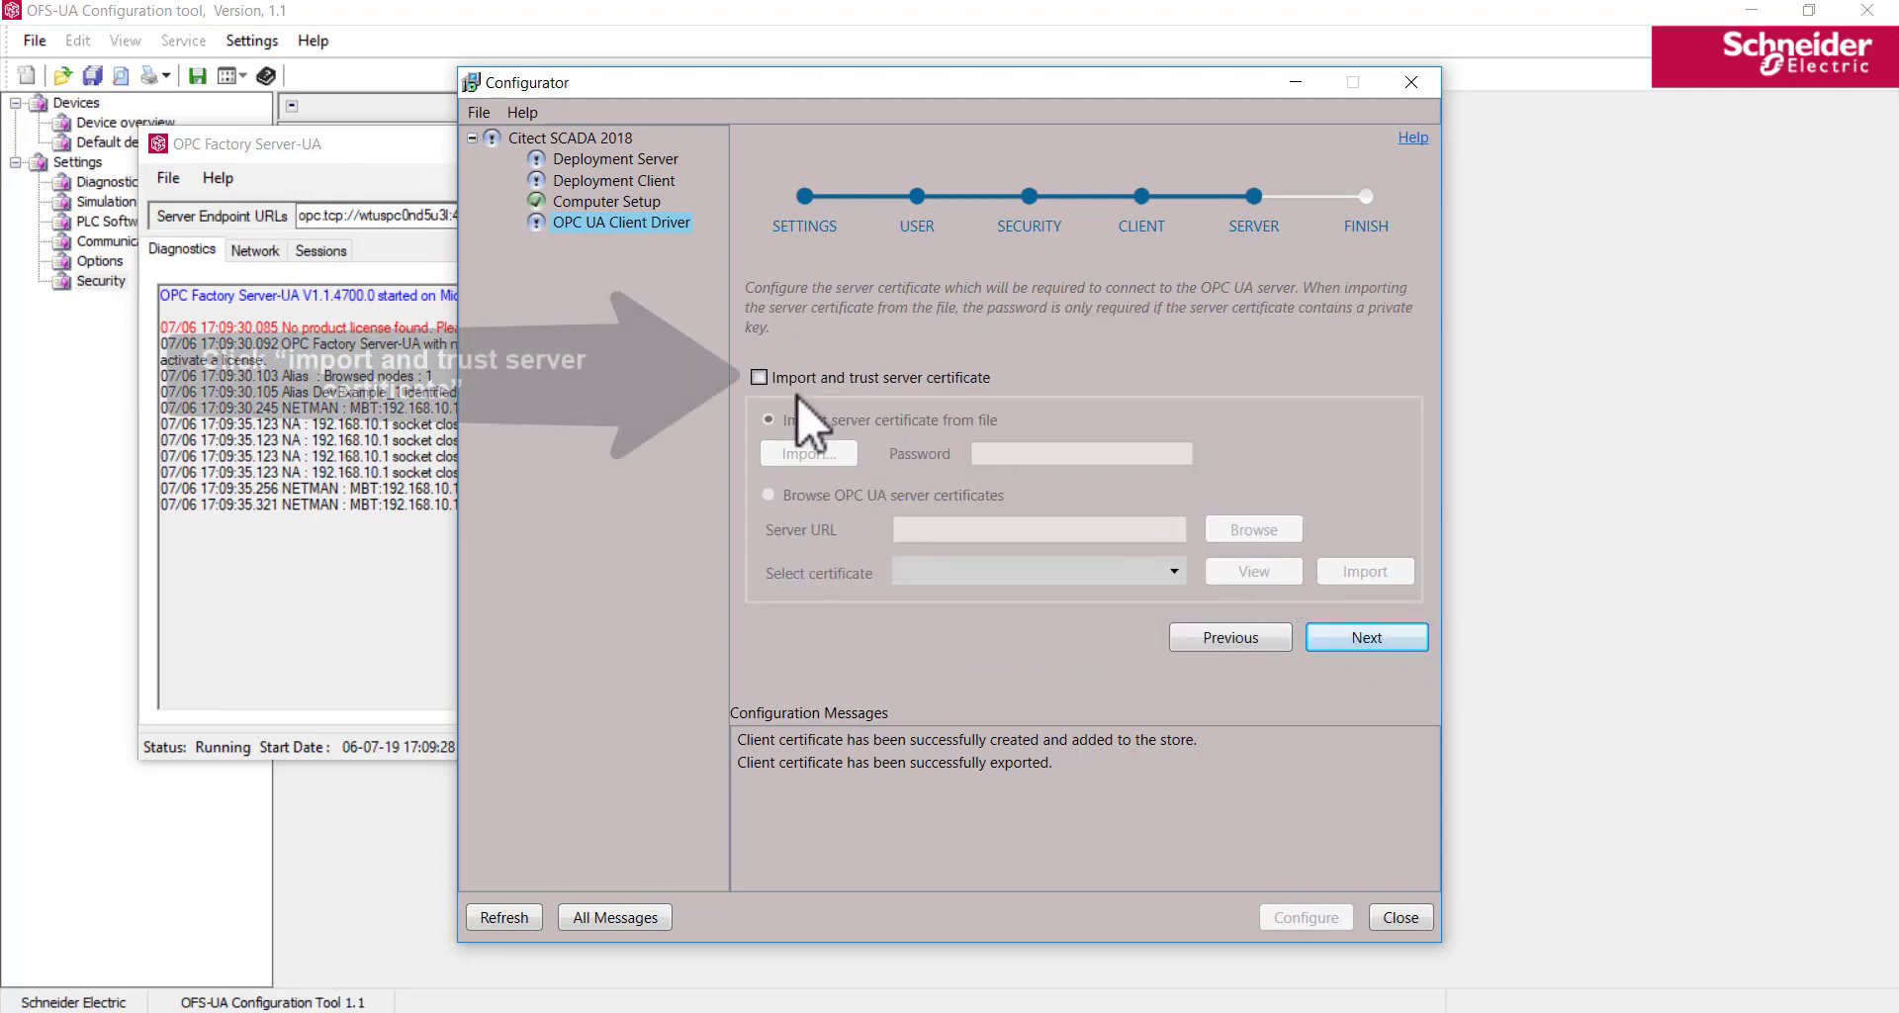
left_click(771, 377)
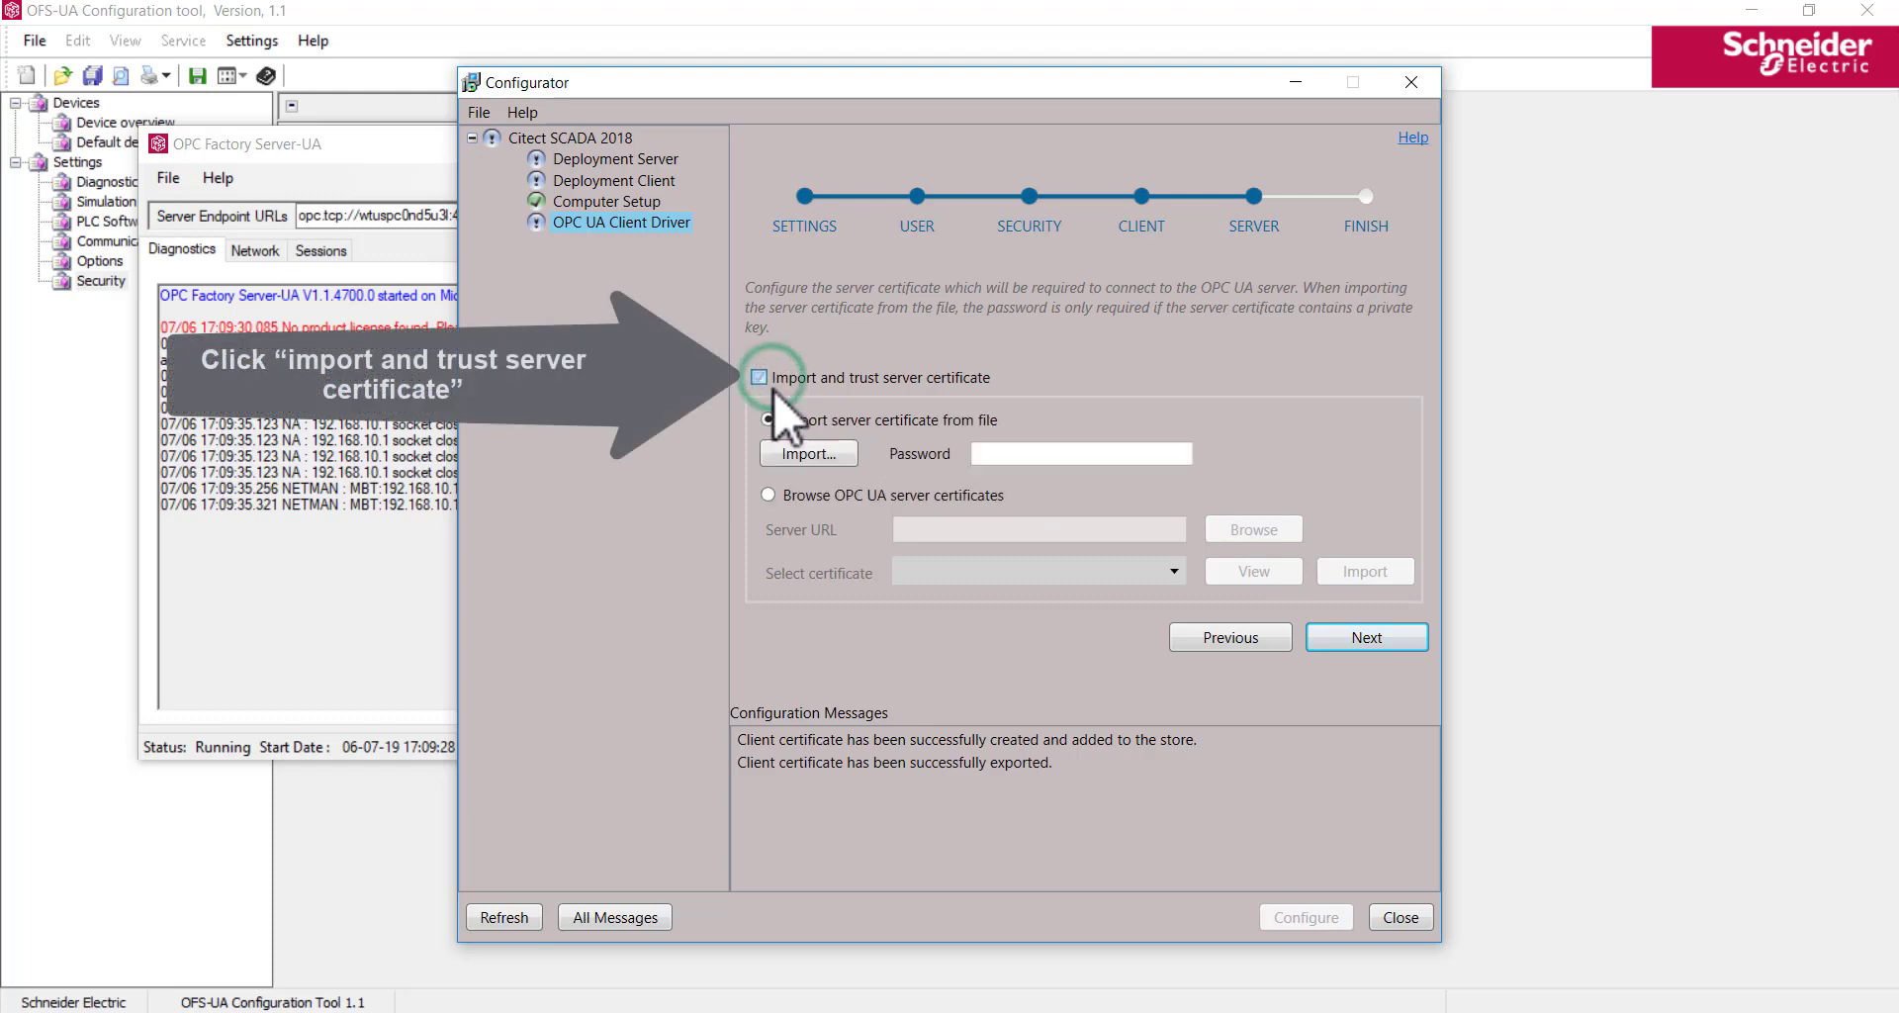
left_click(770, 495)
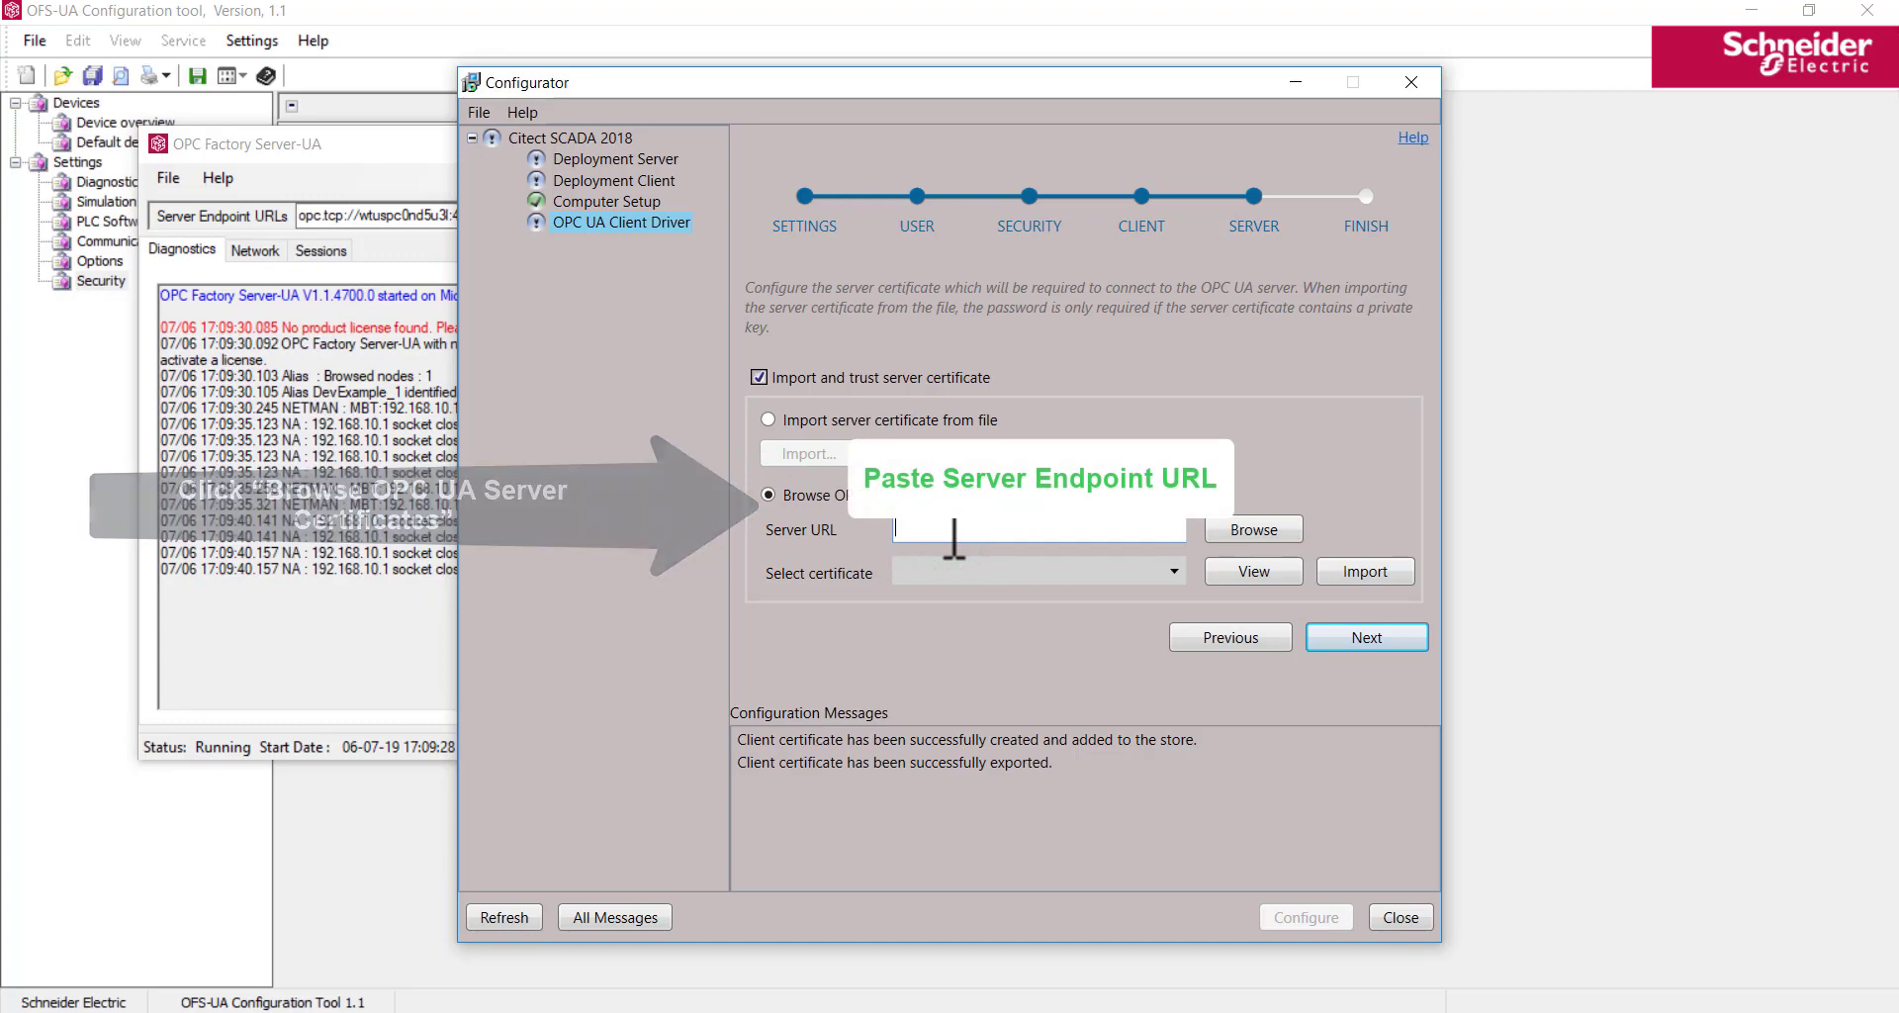
key("ctrl+v")
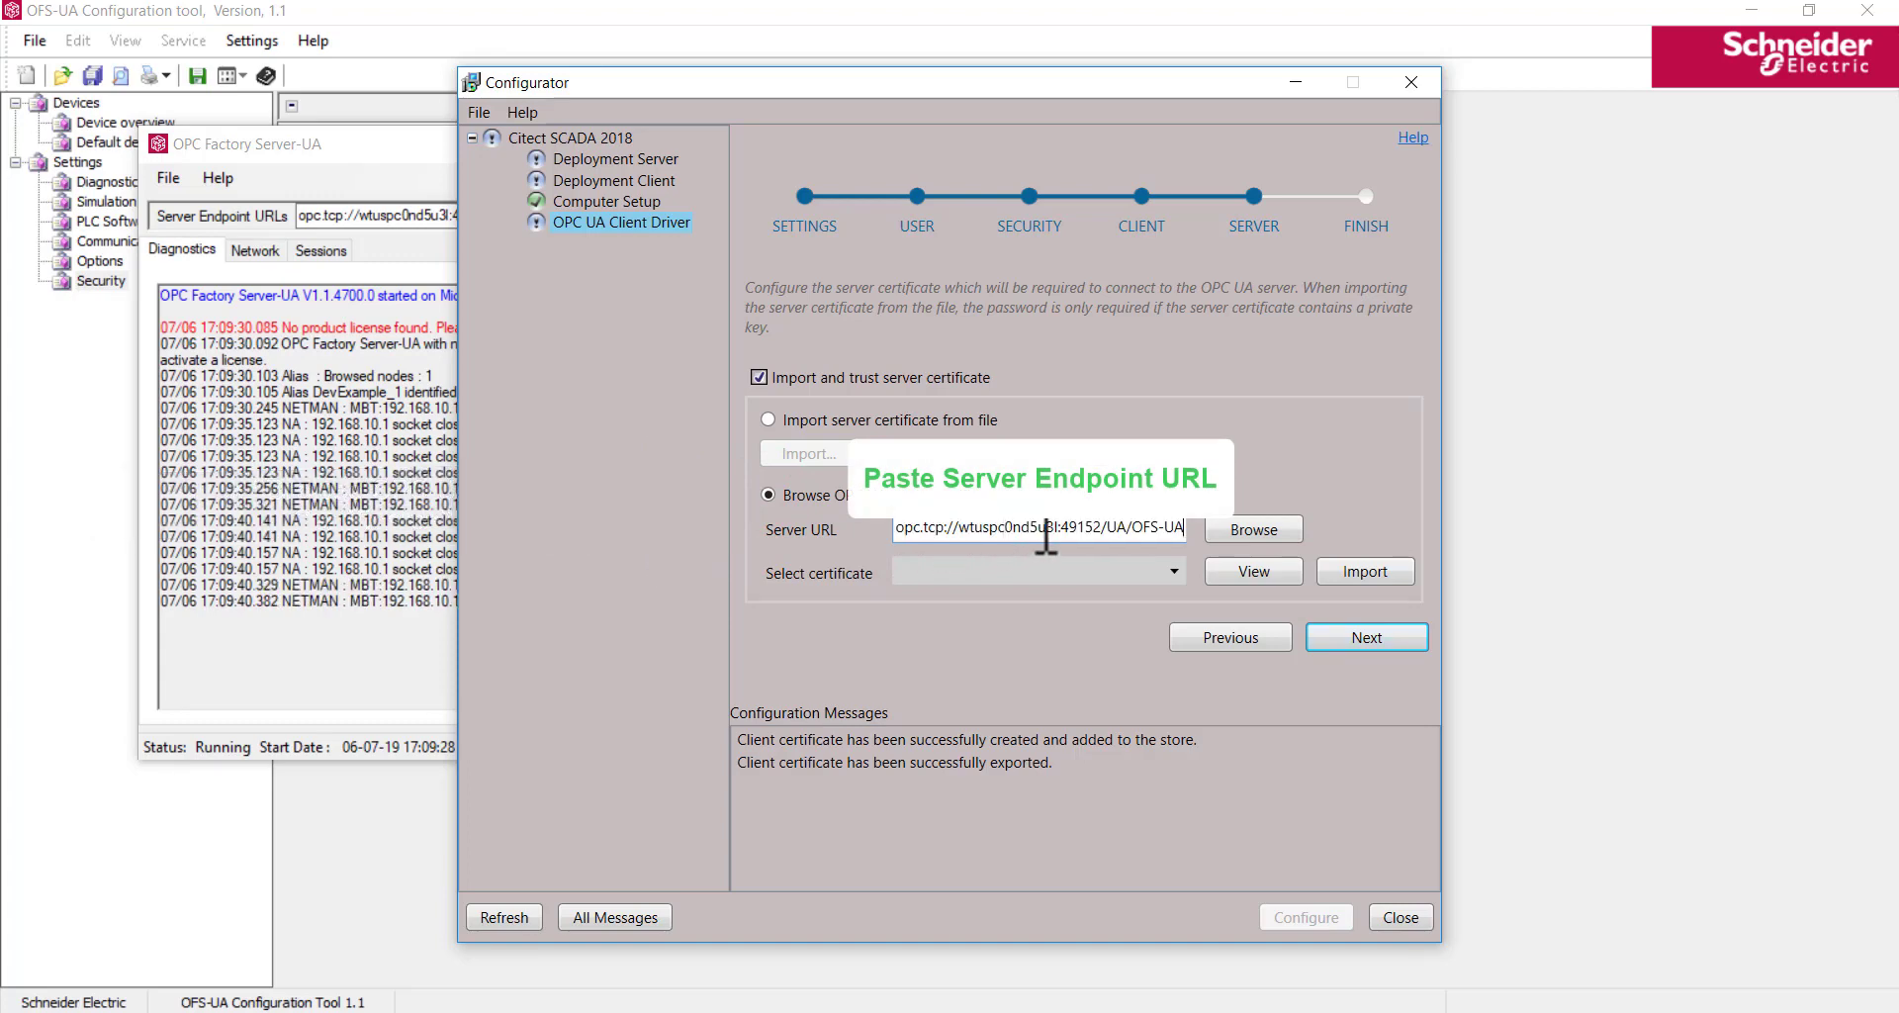
Step: Browse the server's certificates, import OFSUA-Server, and proceed to the Finish page
left_click(1252, 529)
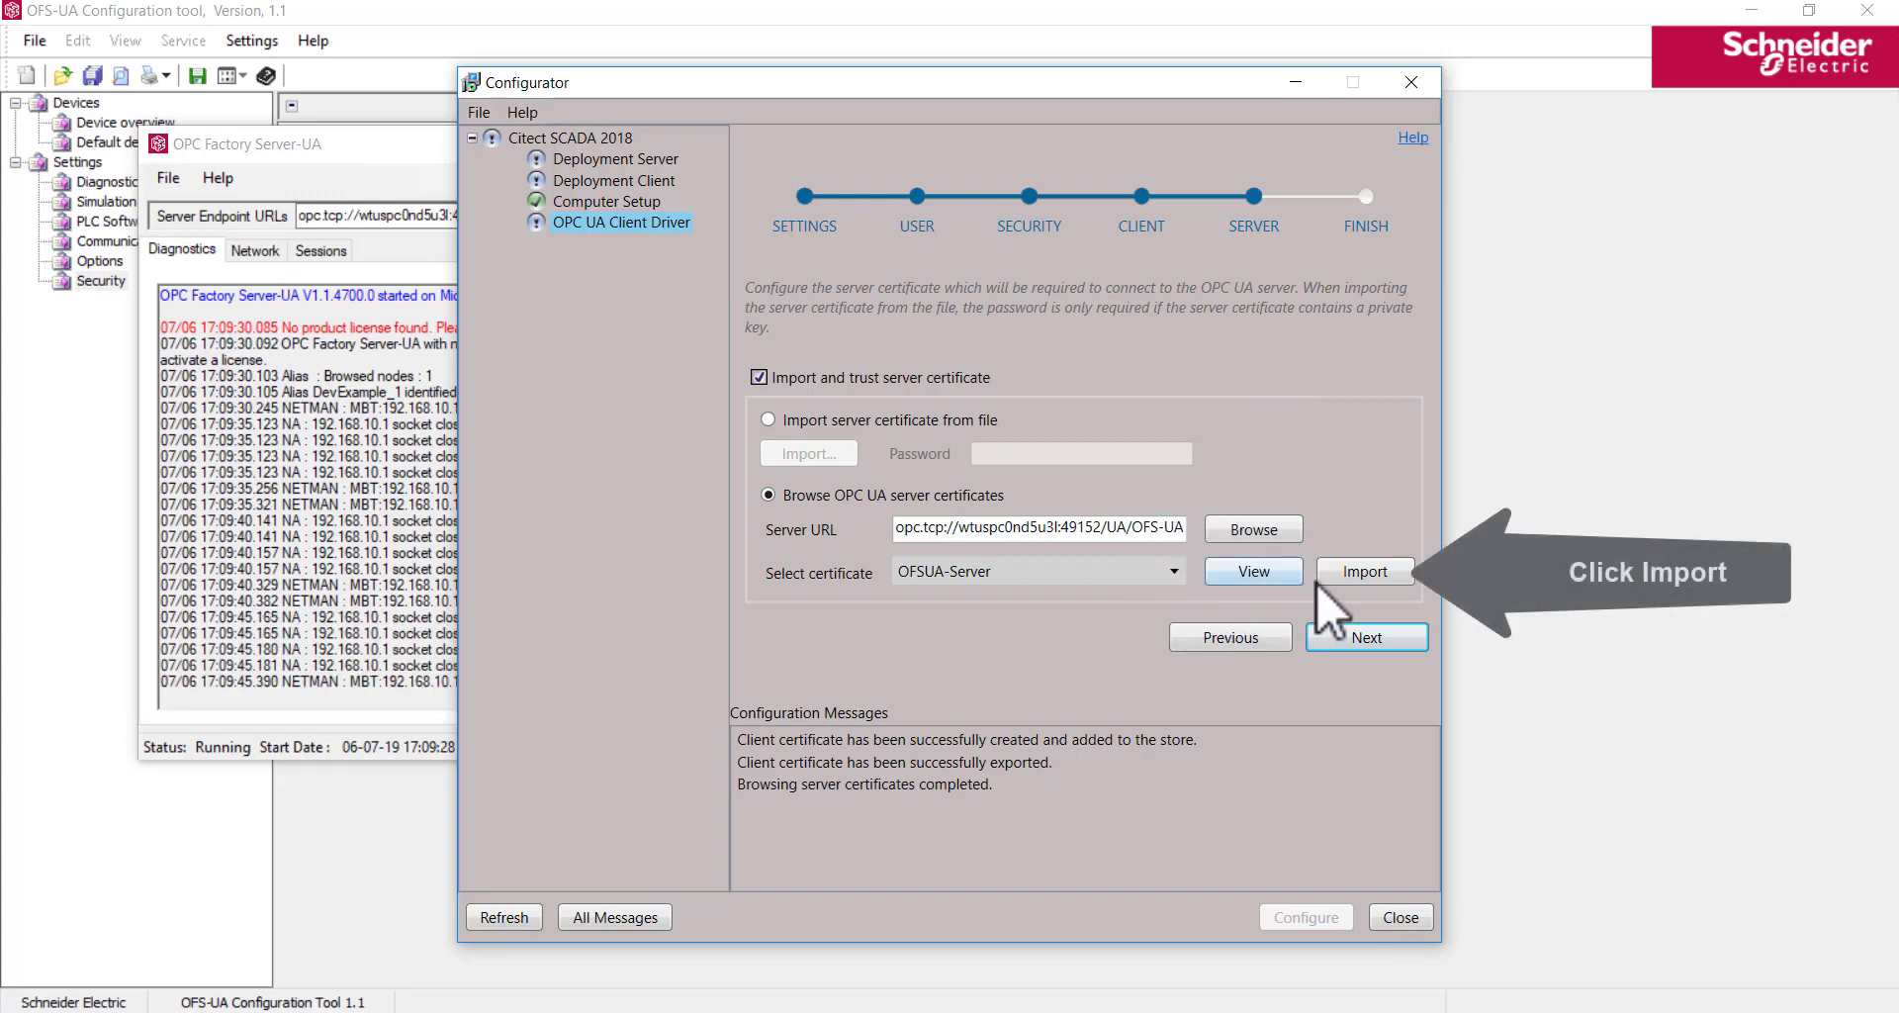
left_click(1366, 573)
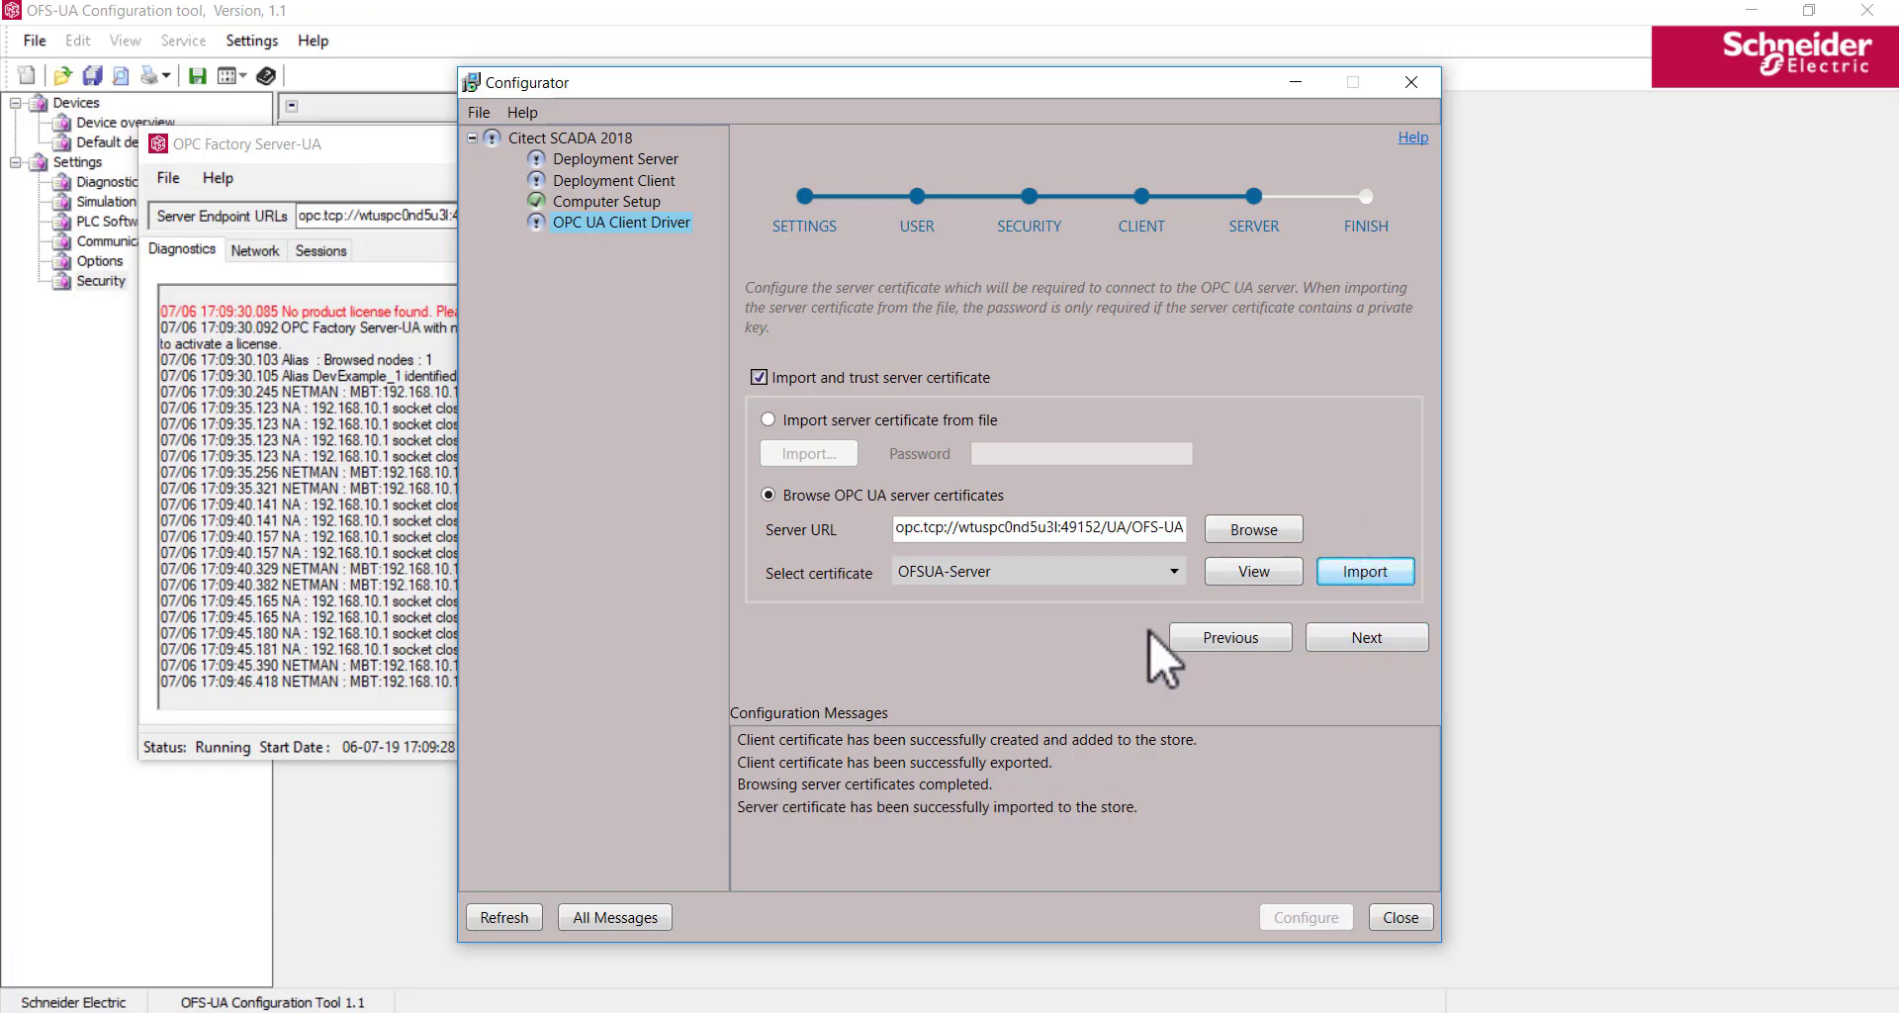
left_click(1353, 638)
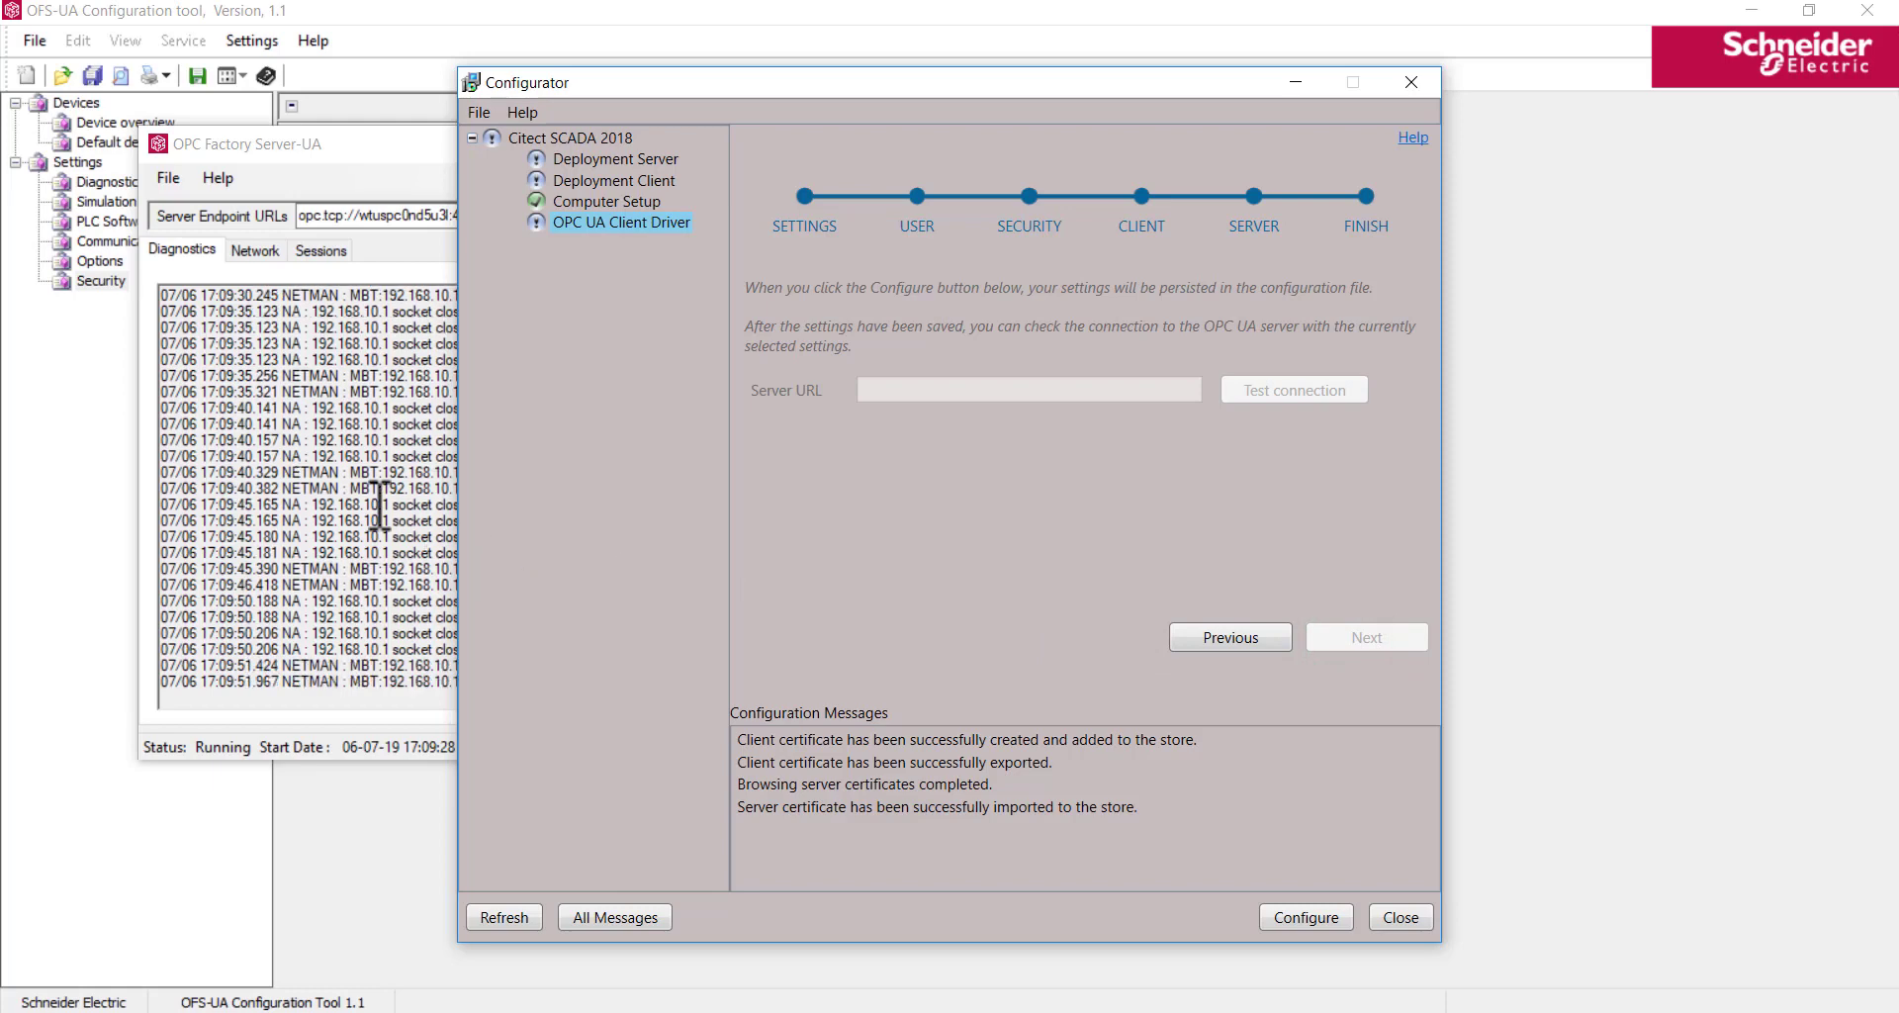
Step: Restart OPC Factory Server-UA by closing the running instance and launching it again from the Schneider Electric program folder
left_click(373, 495)
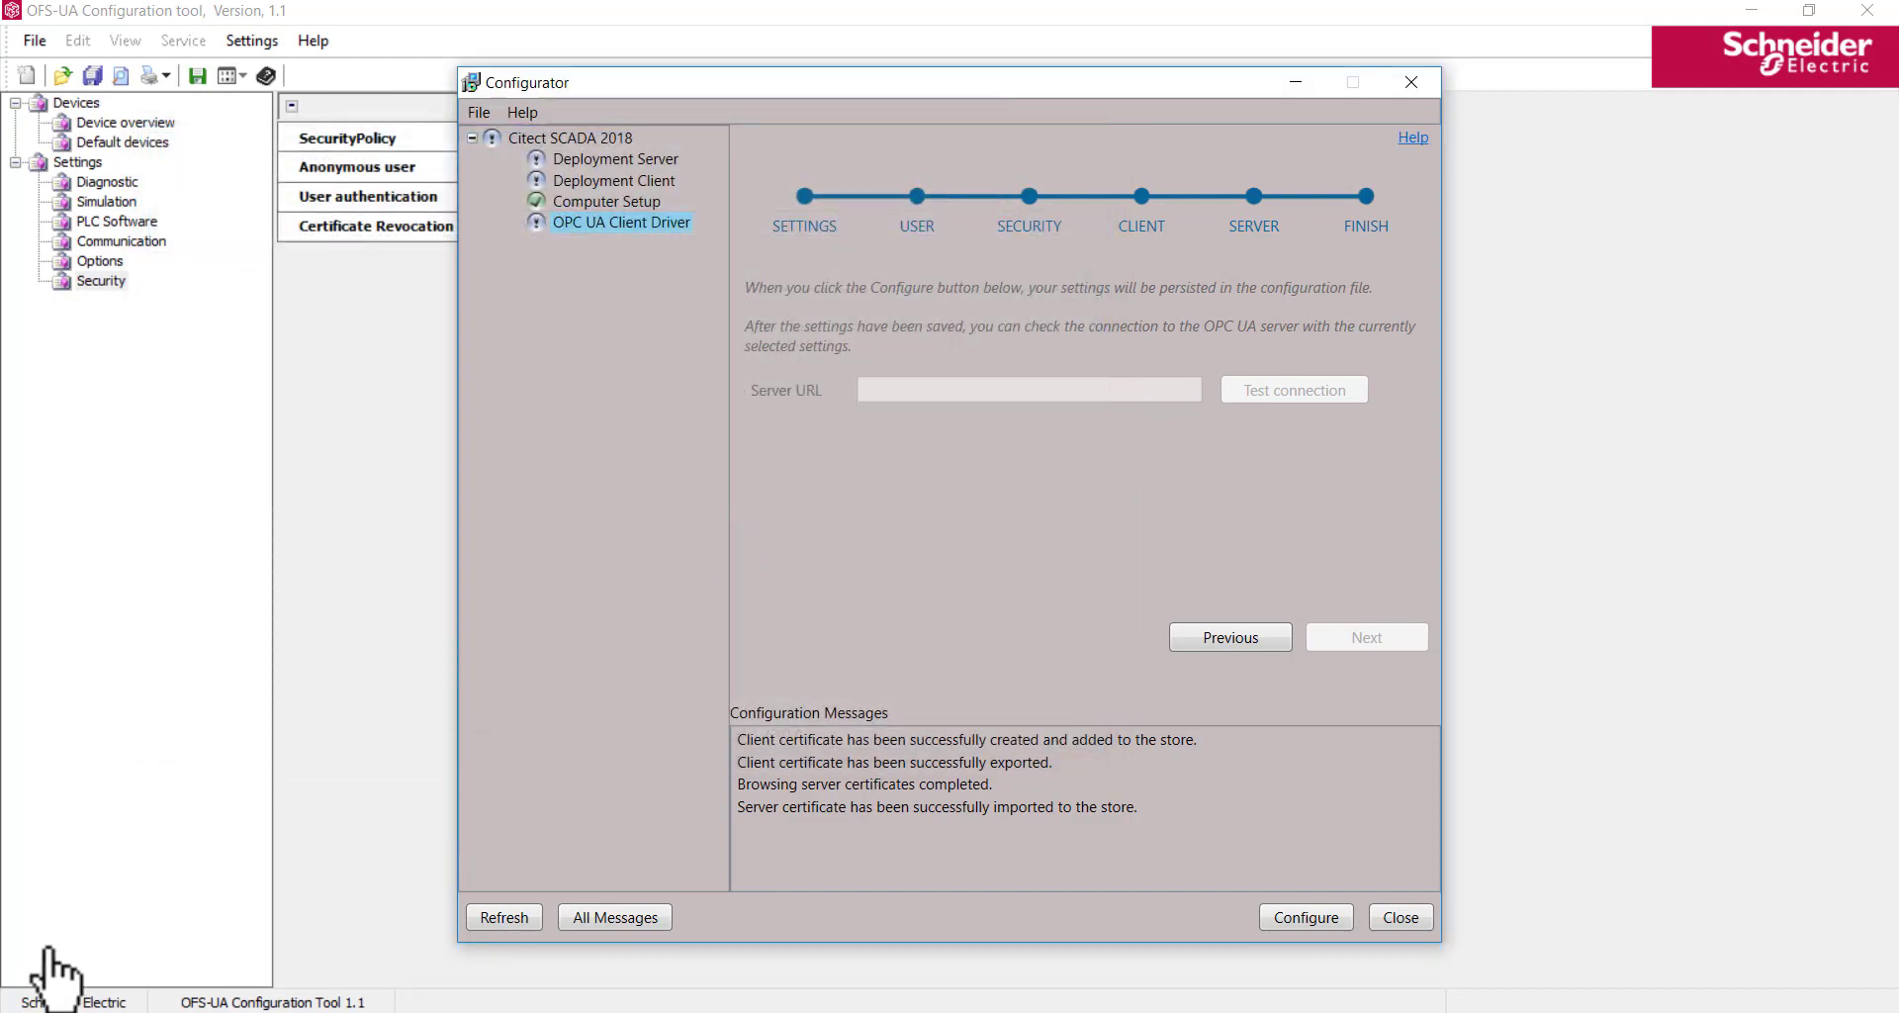
left_click(45, 989)
scroll(242, 763, "down", 20)
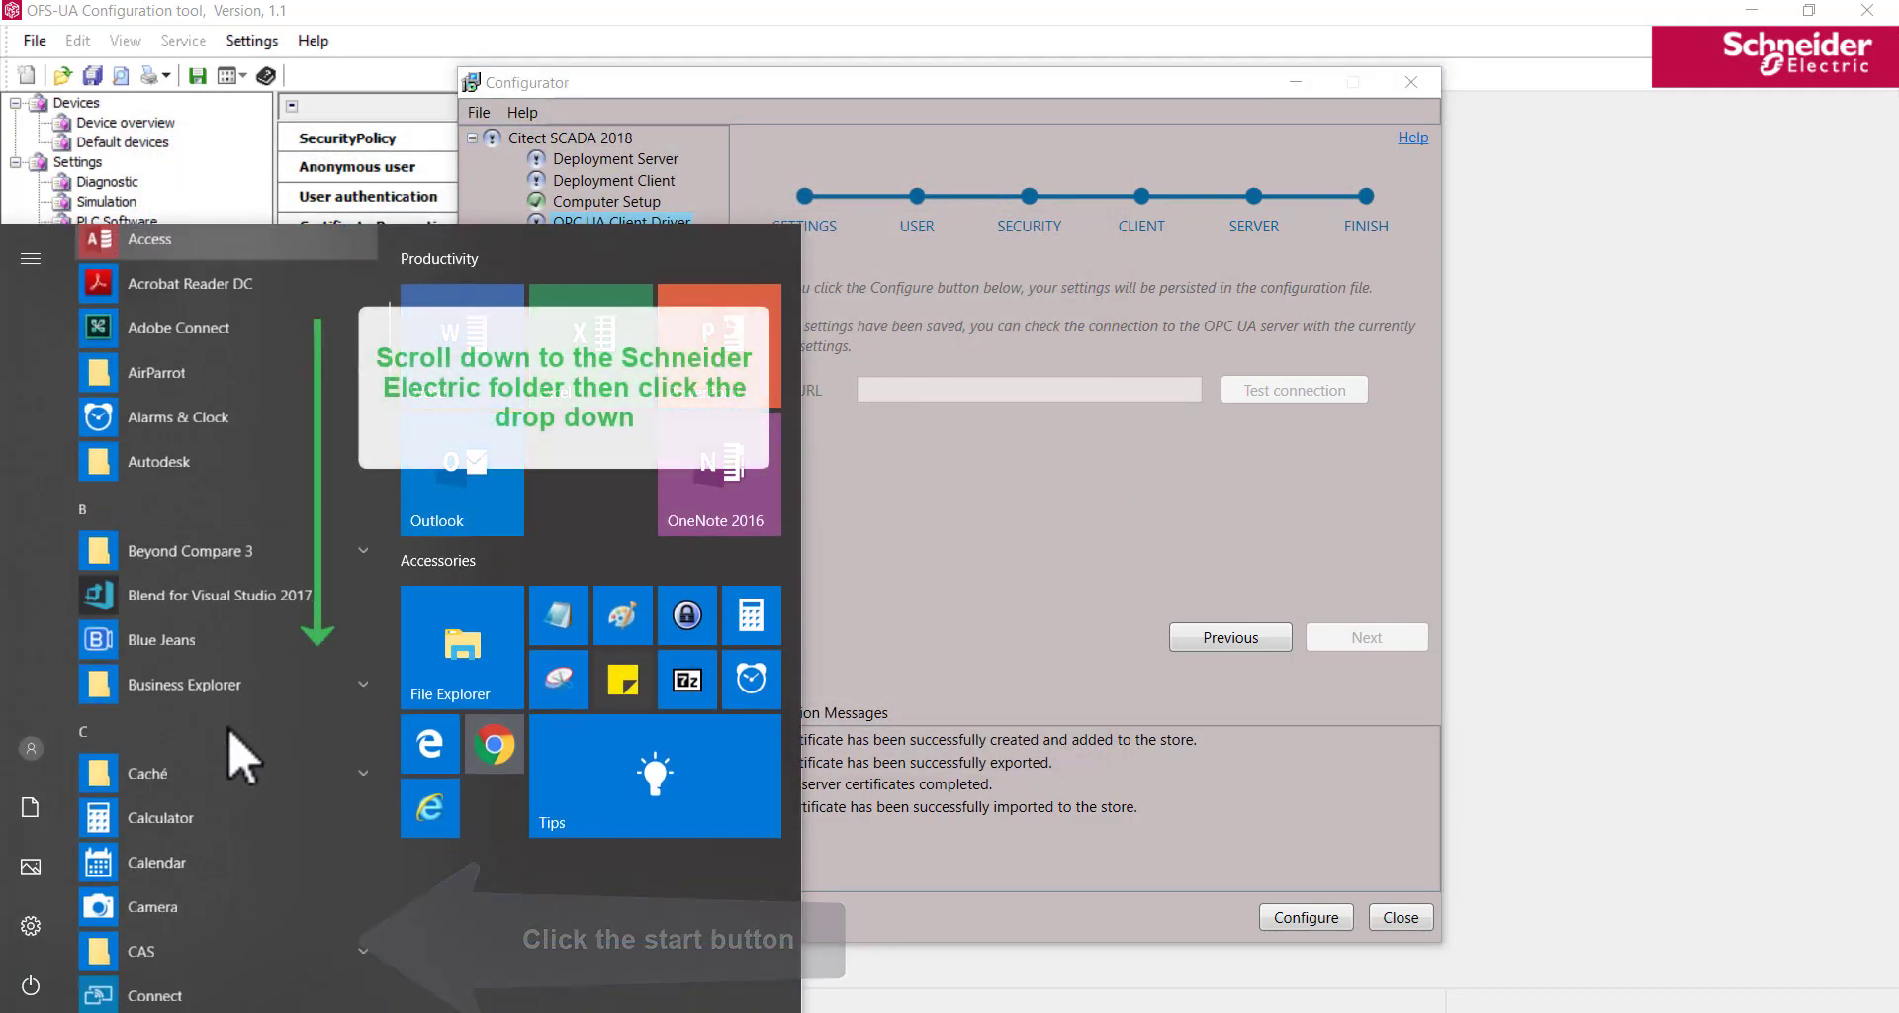
scroll(241, 762, "down", 12)
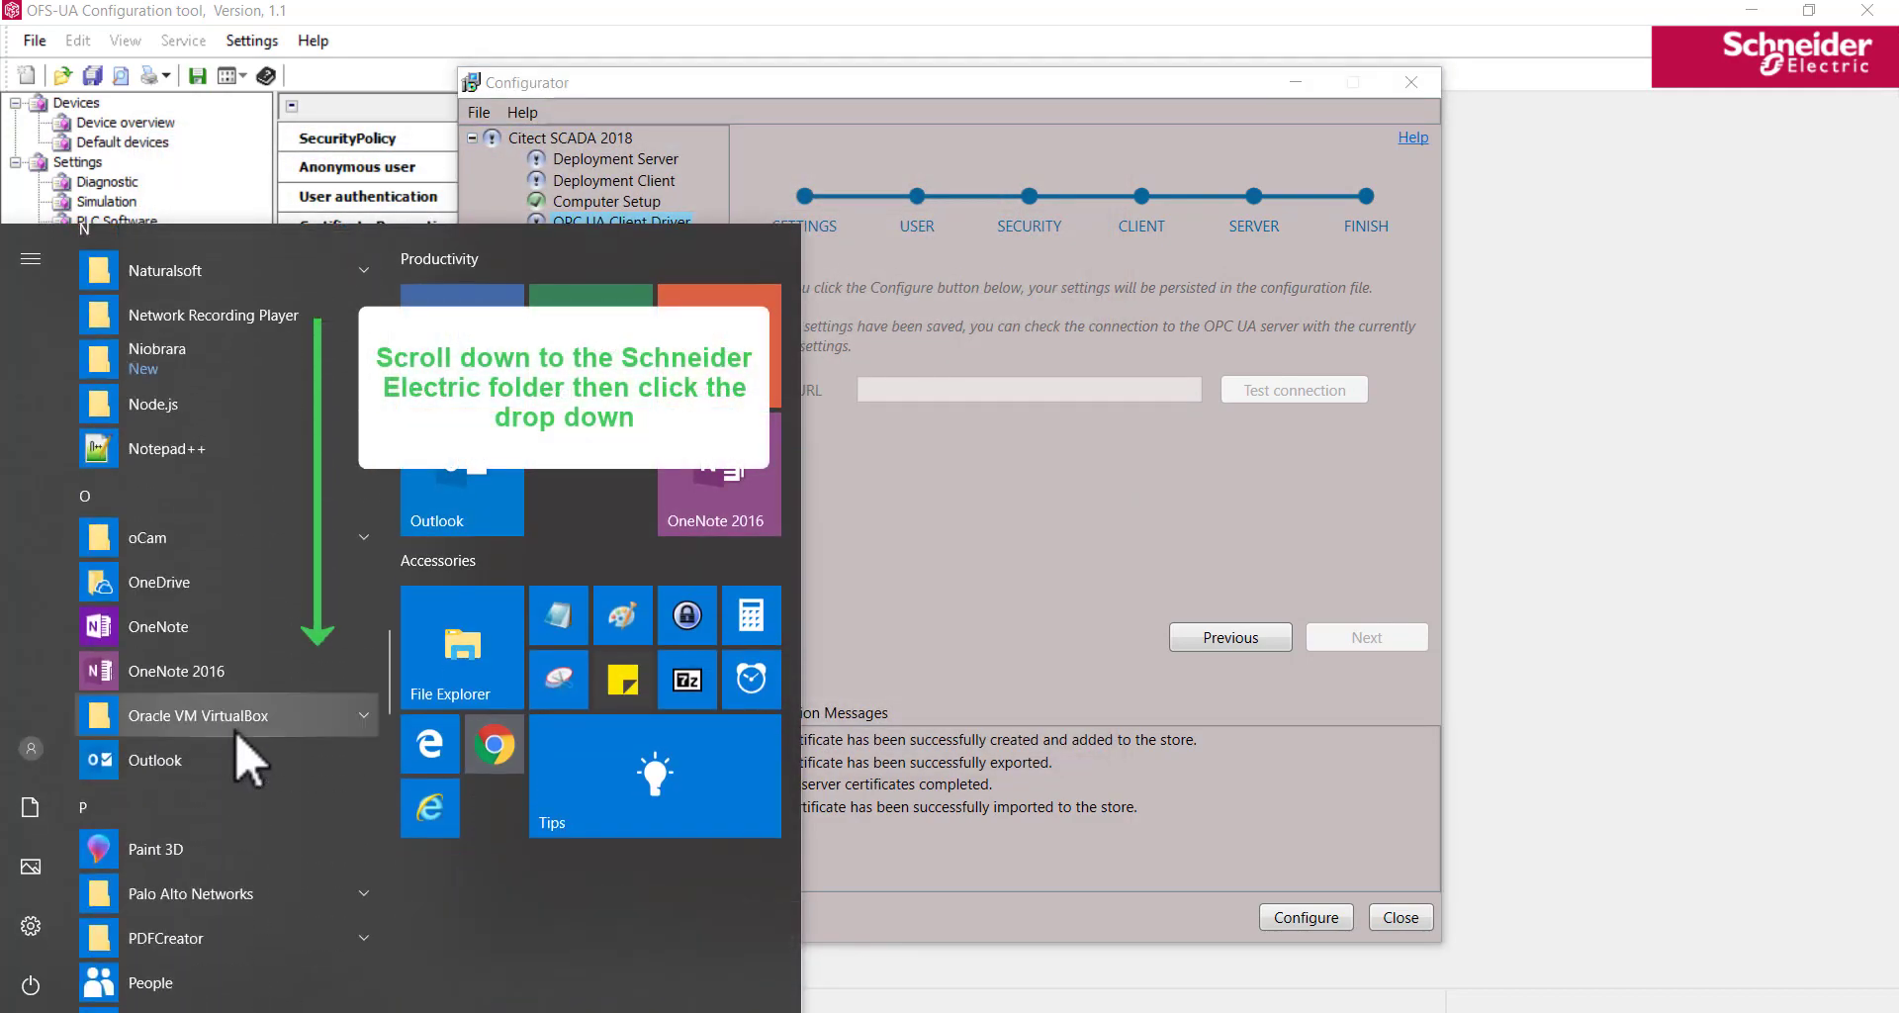
scroll(238, 737, "down", 3)
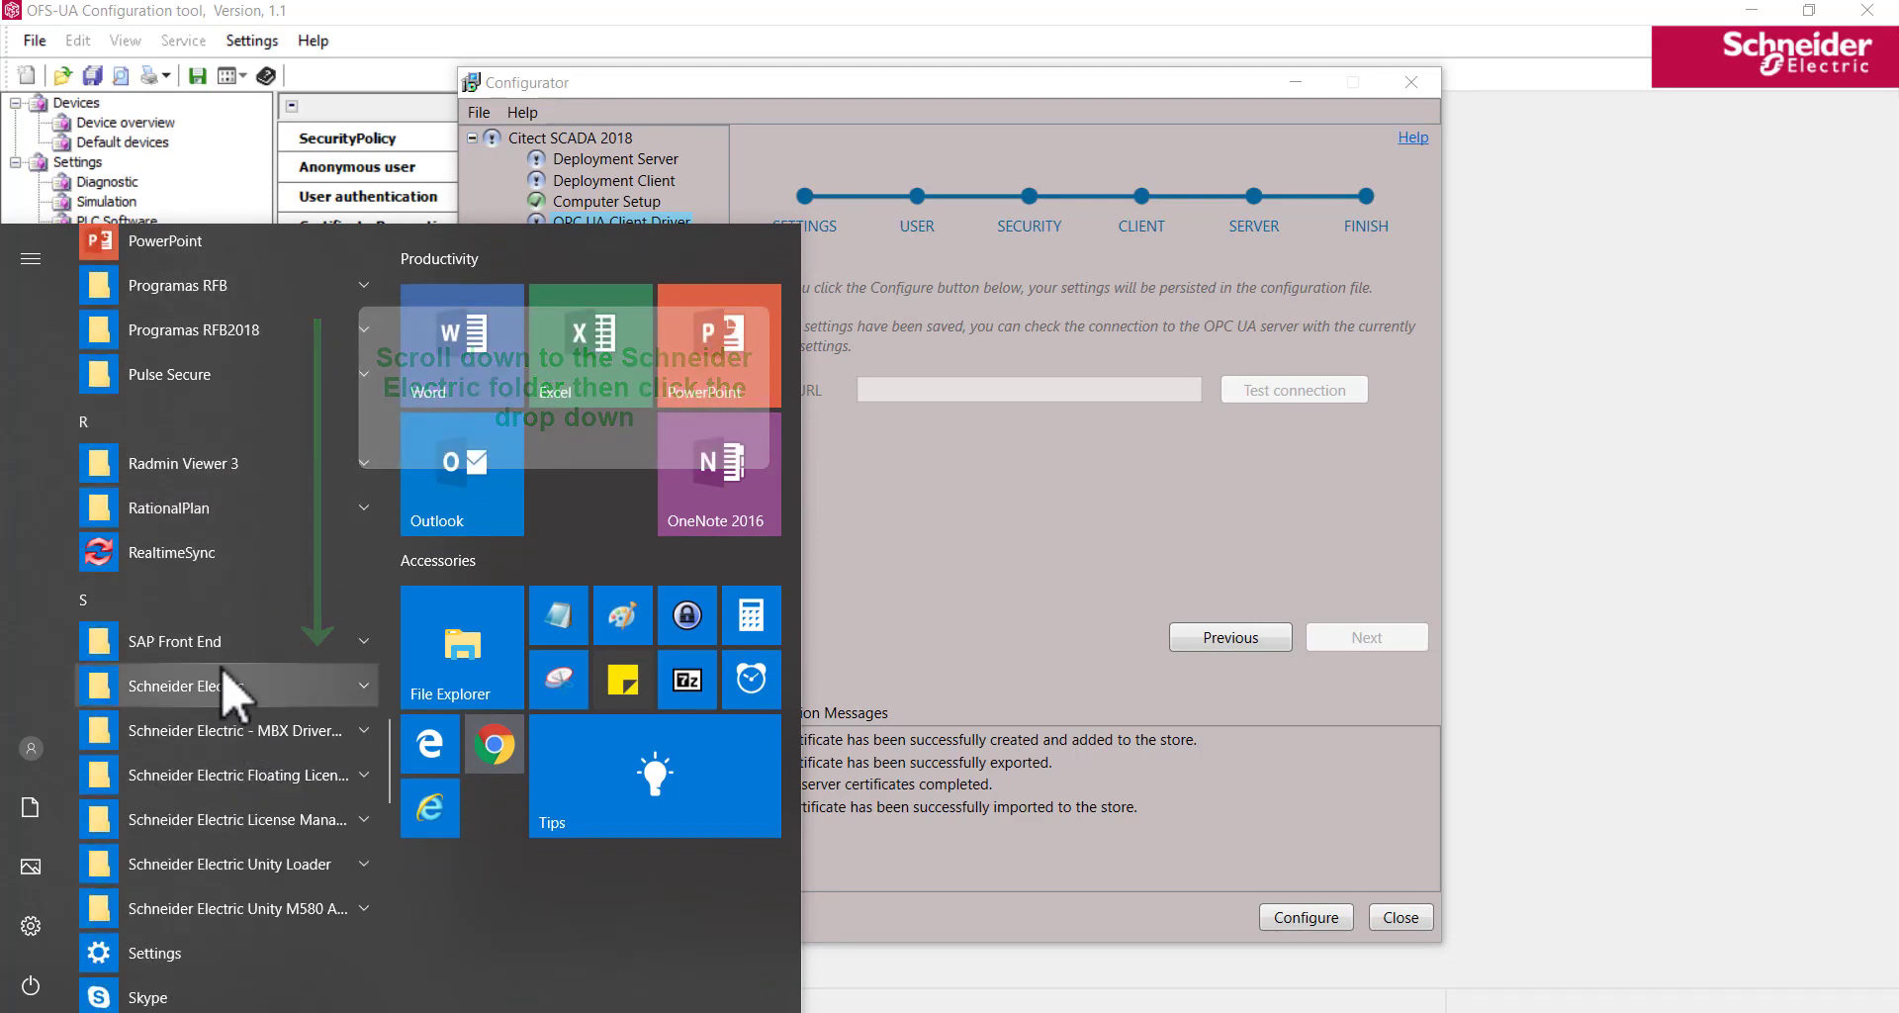
left_click(237, 792)
scroll(284, 695, "down", 10)
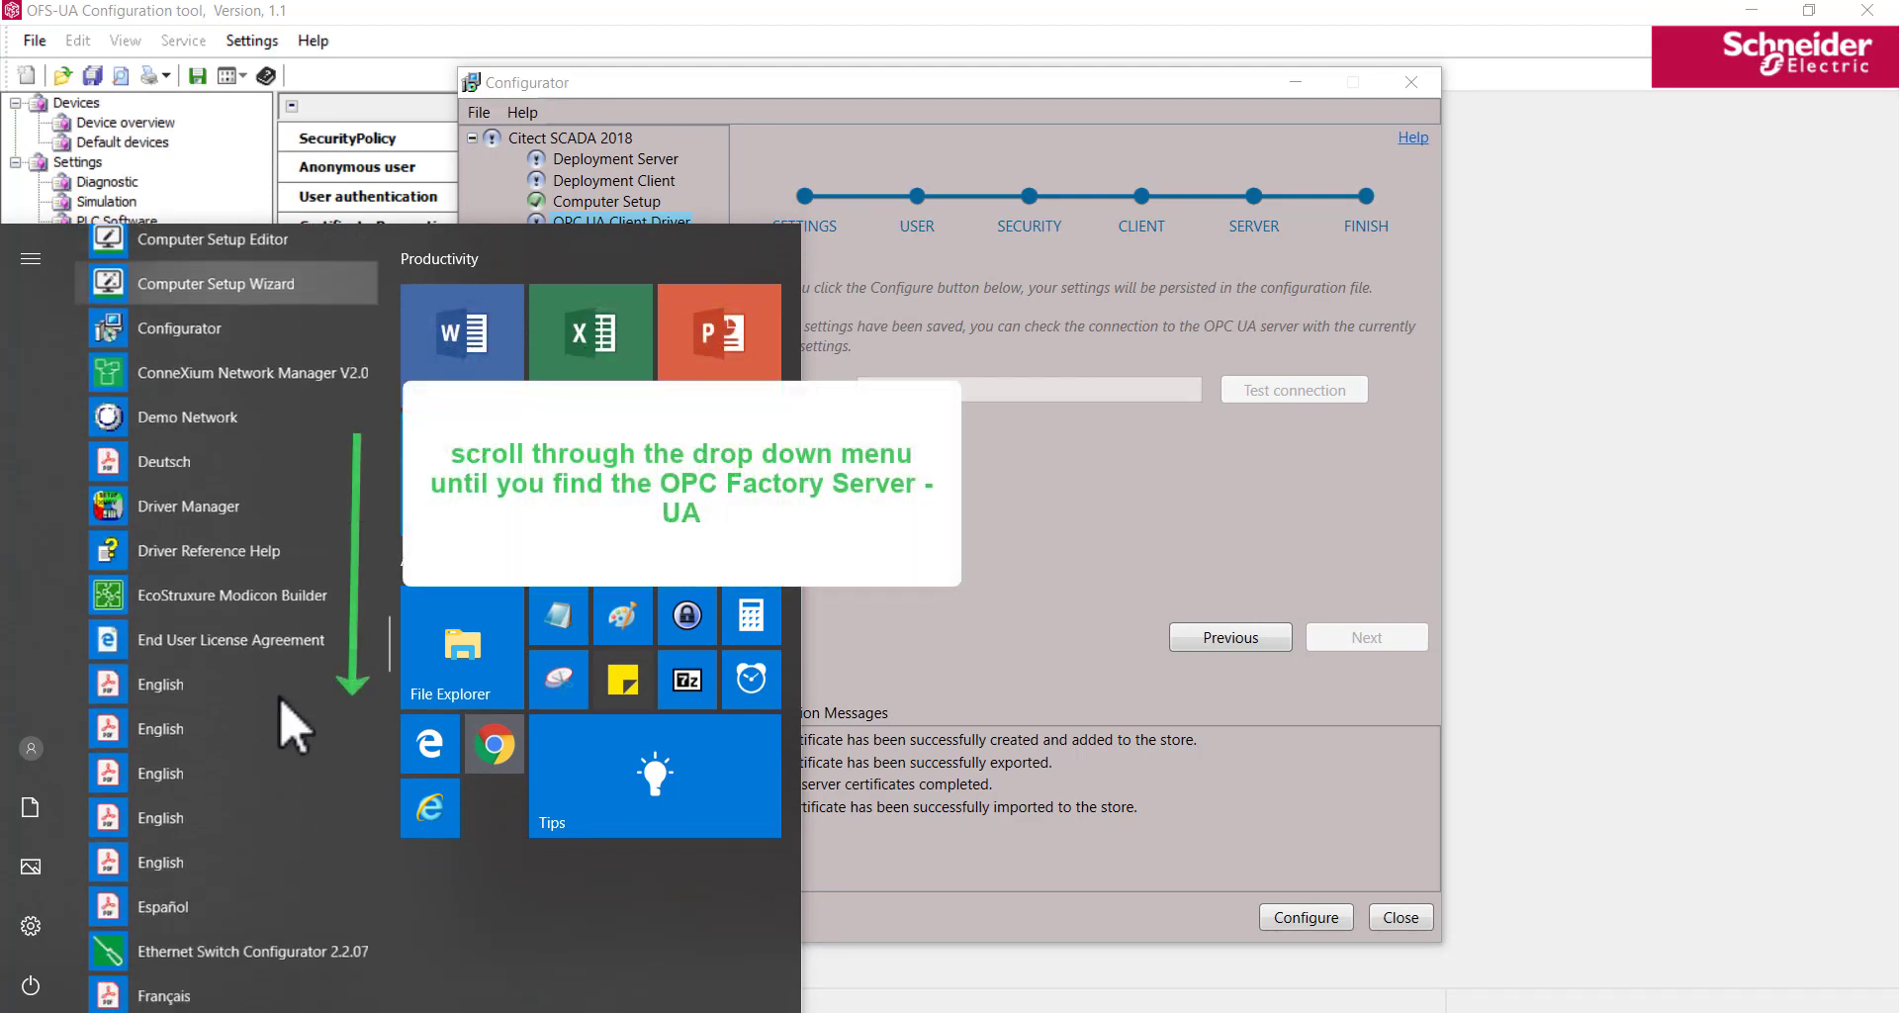
scroll(292, 727, "down", 10)
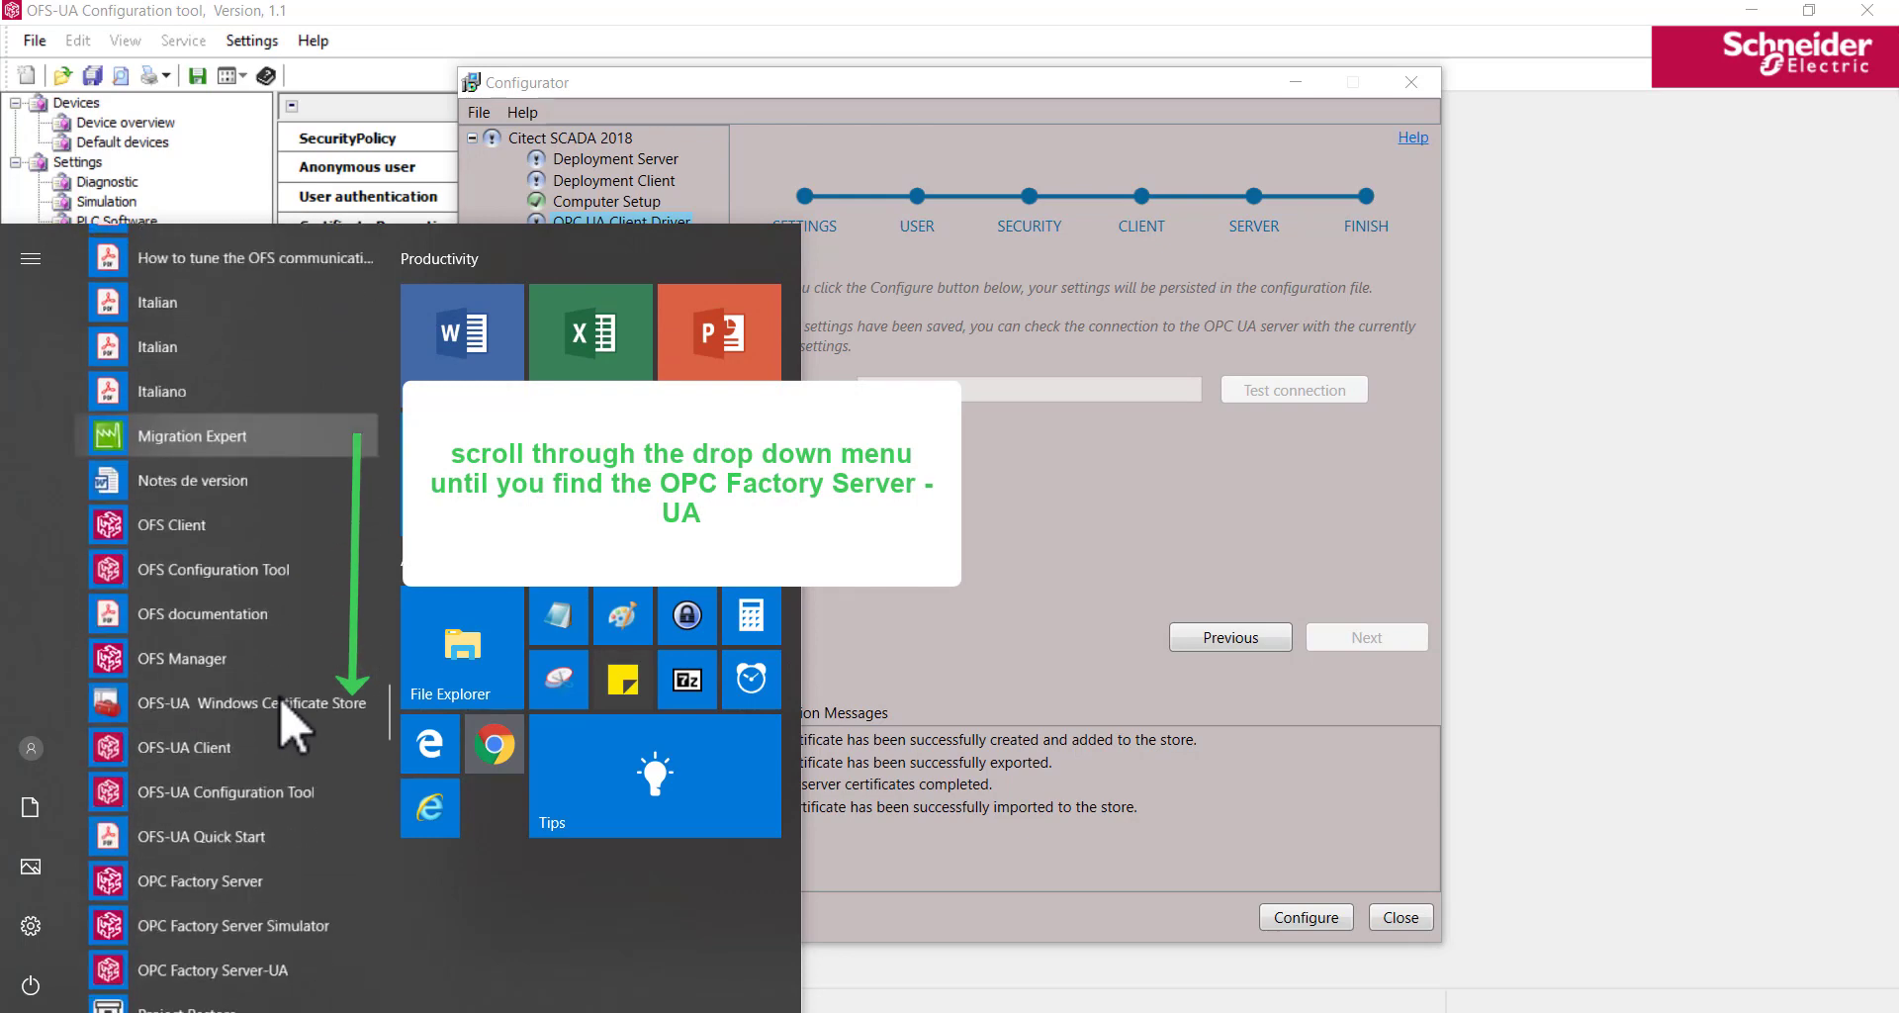
scroll(277, 613, "down", 1)
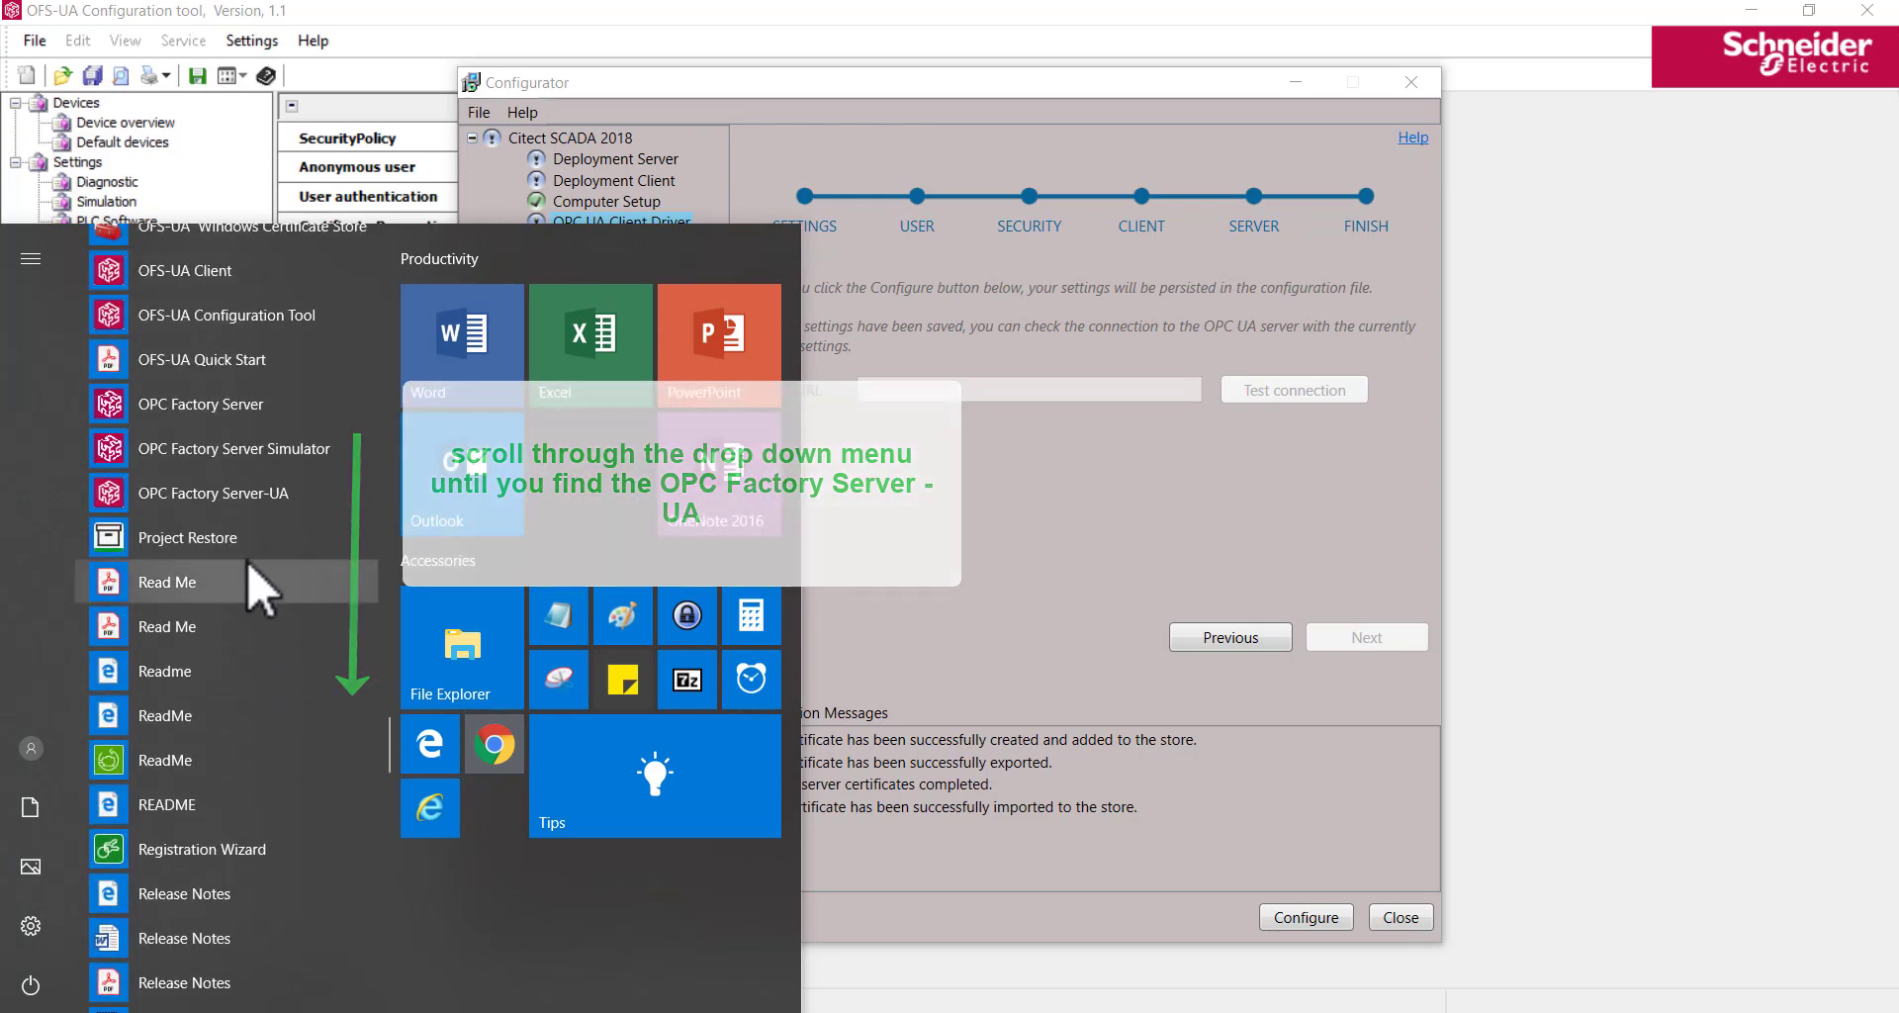
left_click(248, 503)
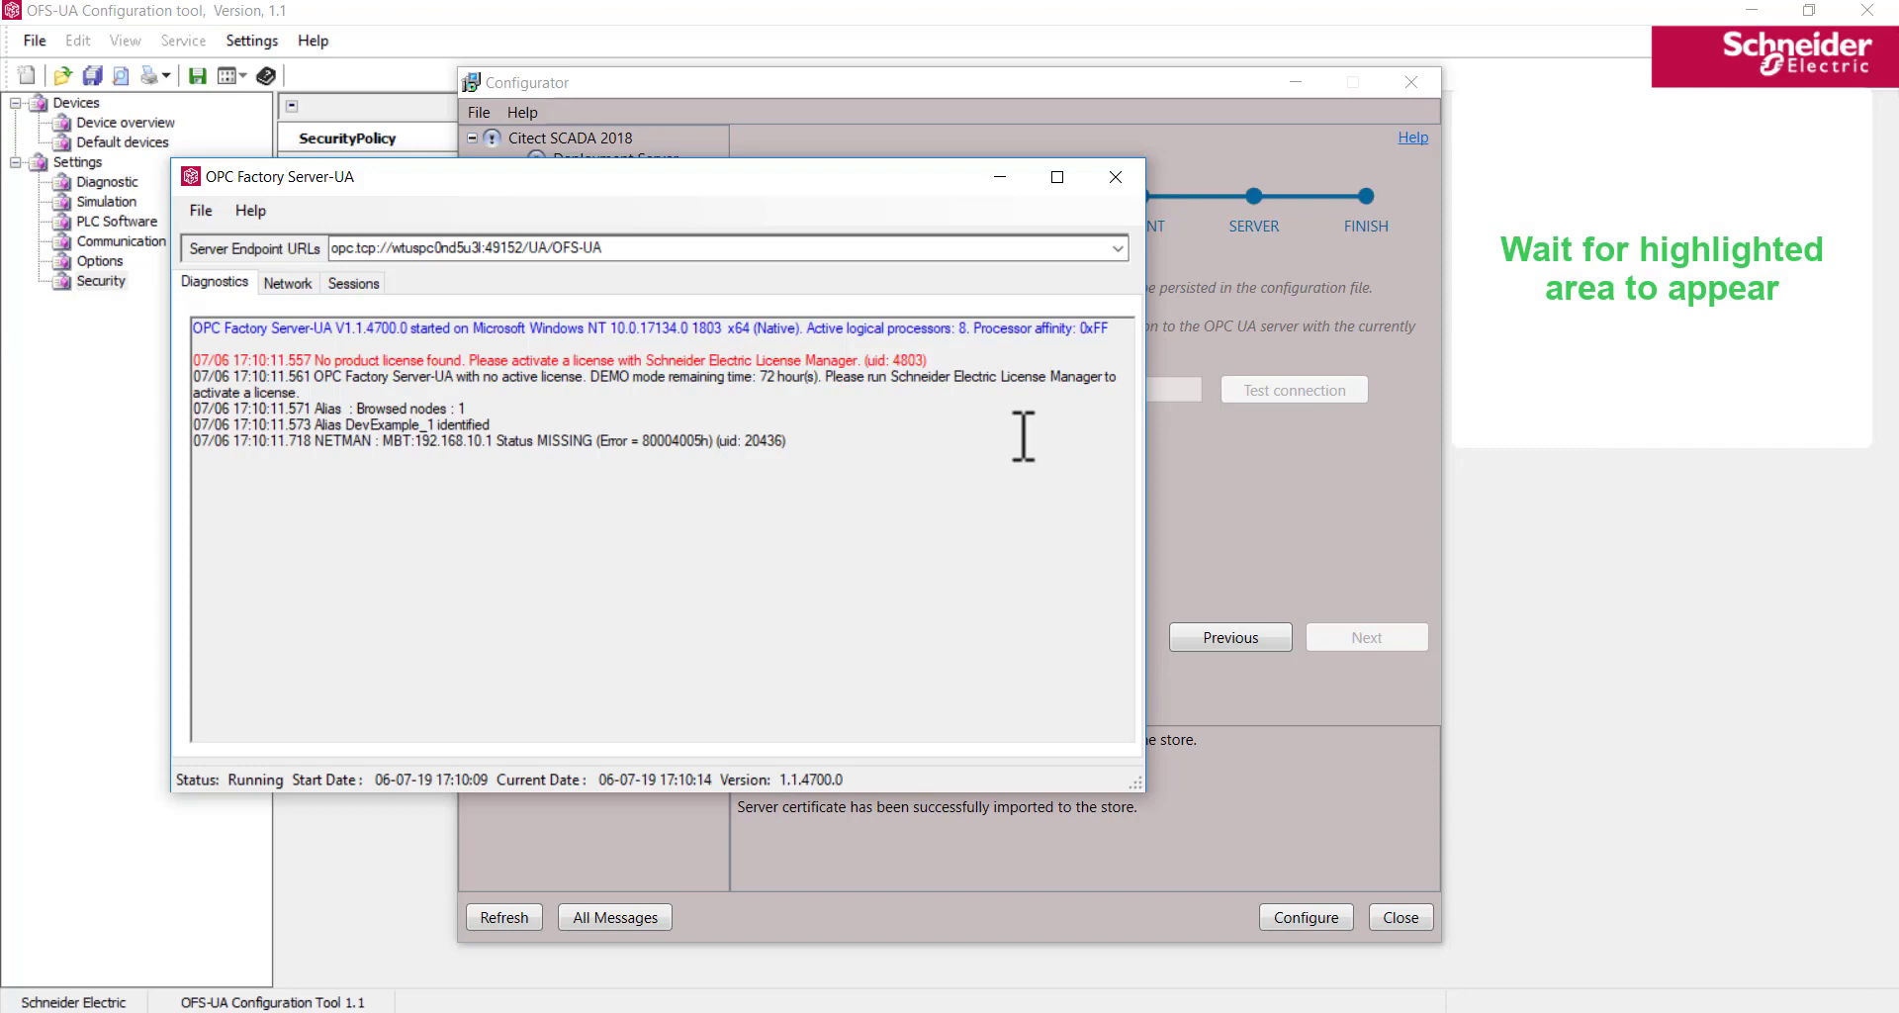
Step: Return to the Configurator, apply the OPC UA Client Driver configuration, and test the connection to opc.tcp://wtuspc0nd5u3l:49152/UA/OFS-UA
left_click(1220, 497)
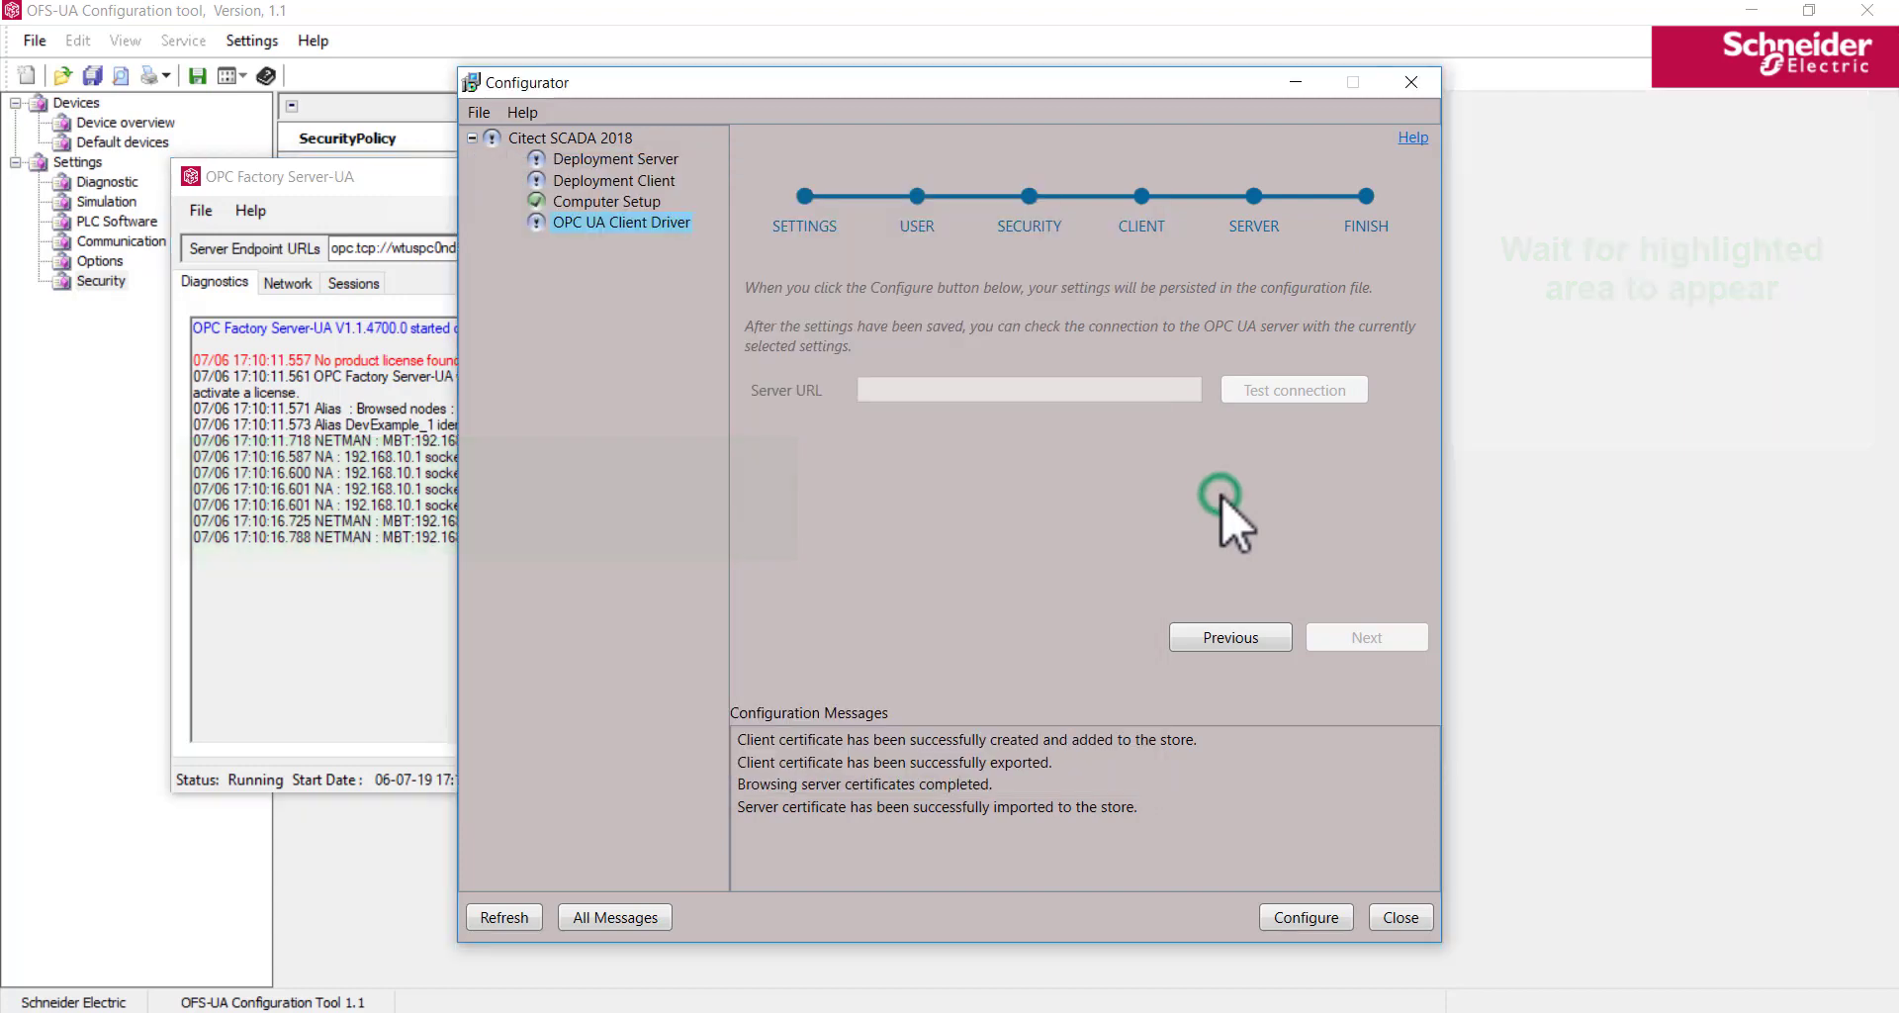
left_click(1306, 917)
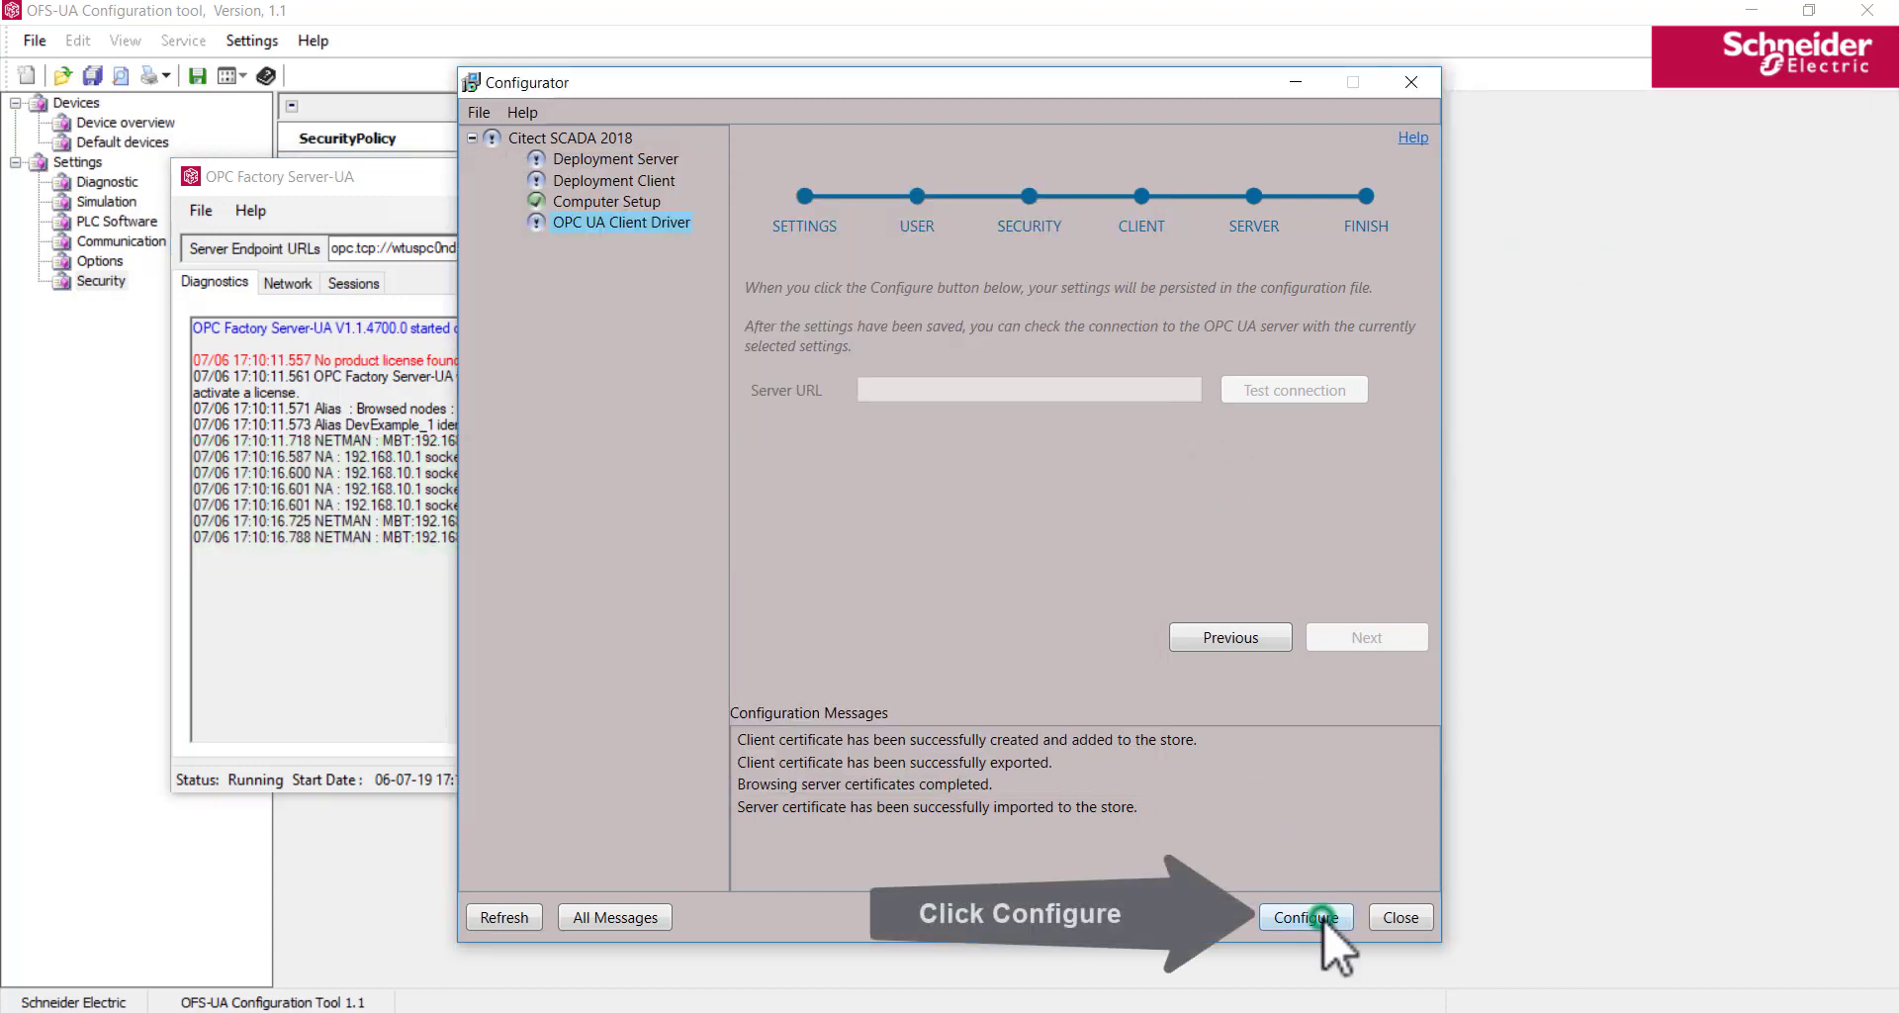
left_click(1027, 386)
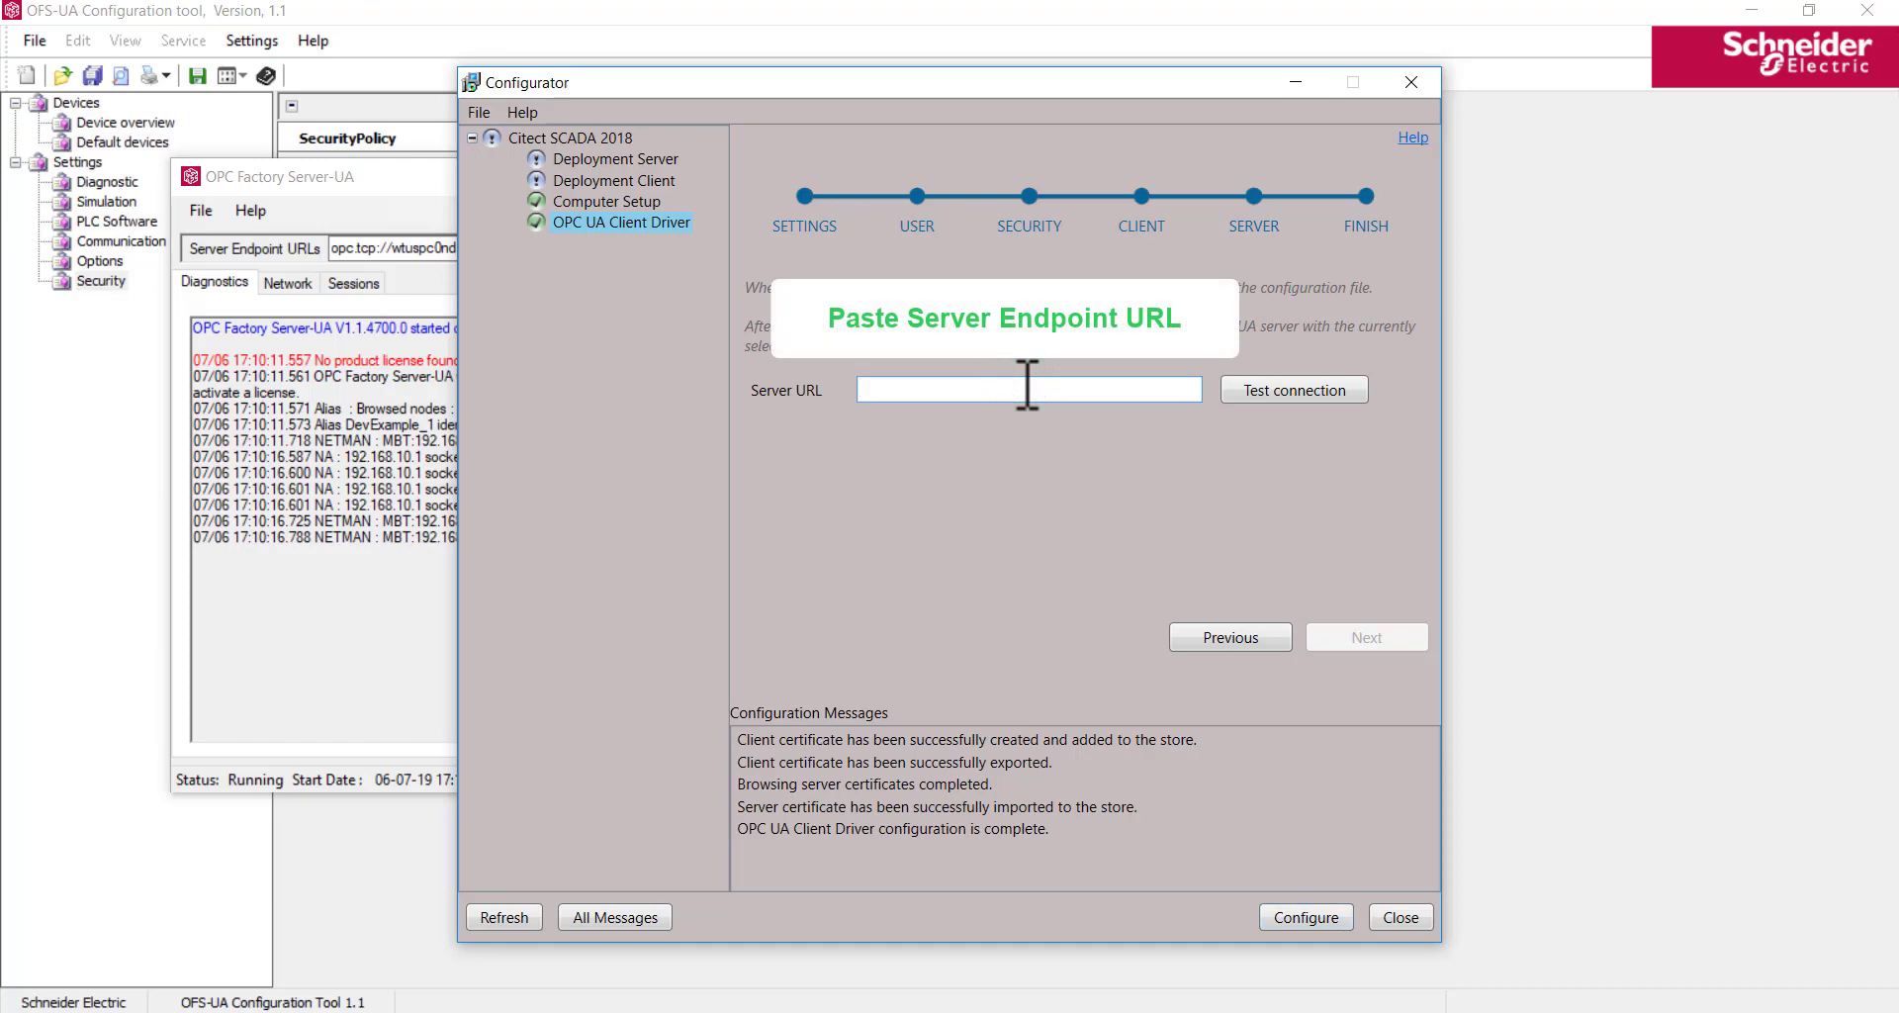
type("opc.tcp://wtuspc0nd5u3l:49152/UA/OFS-UA")
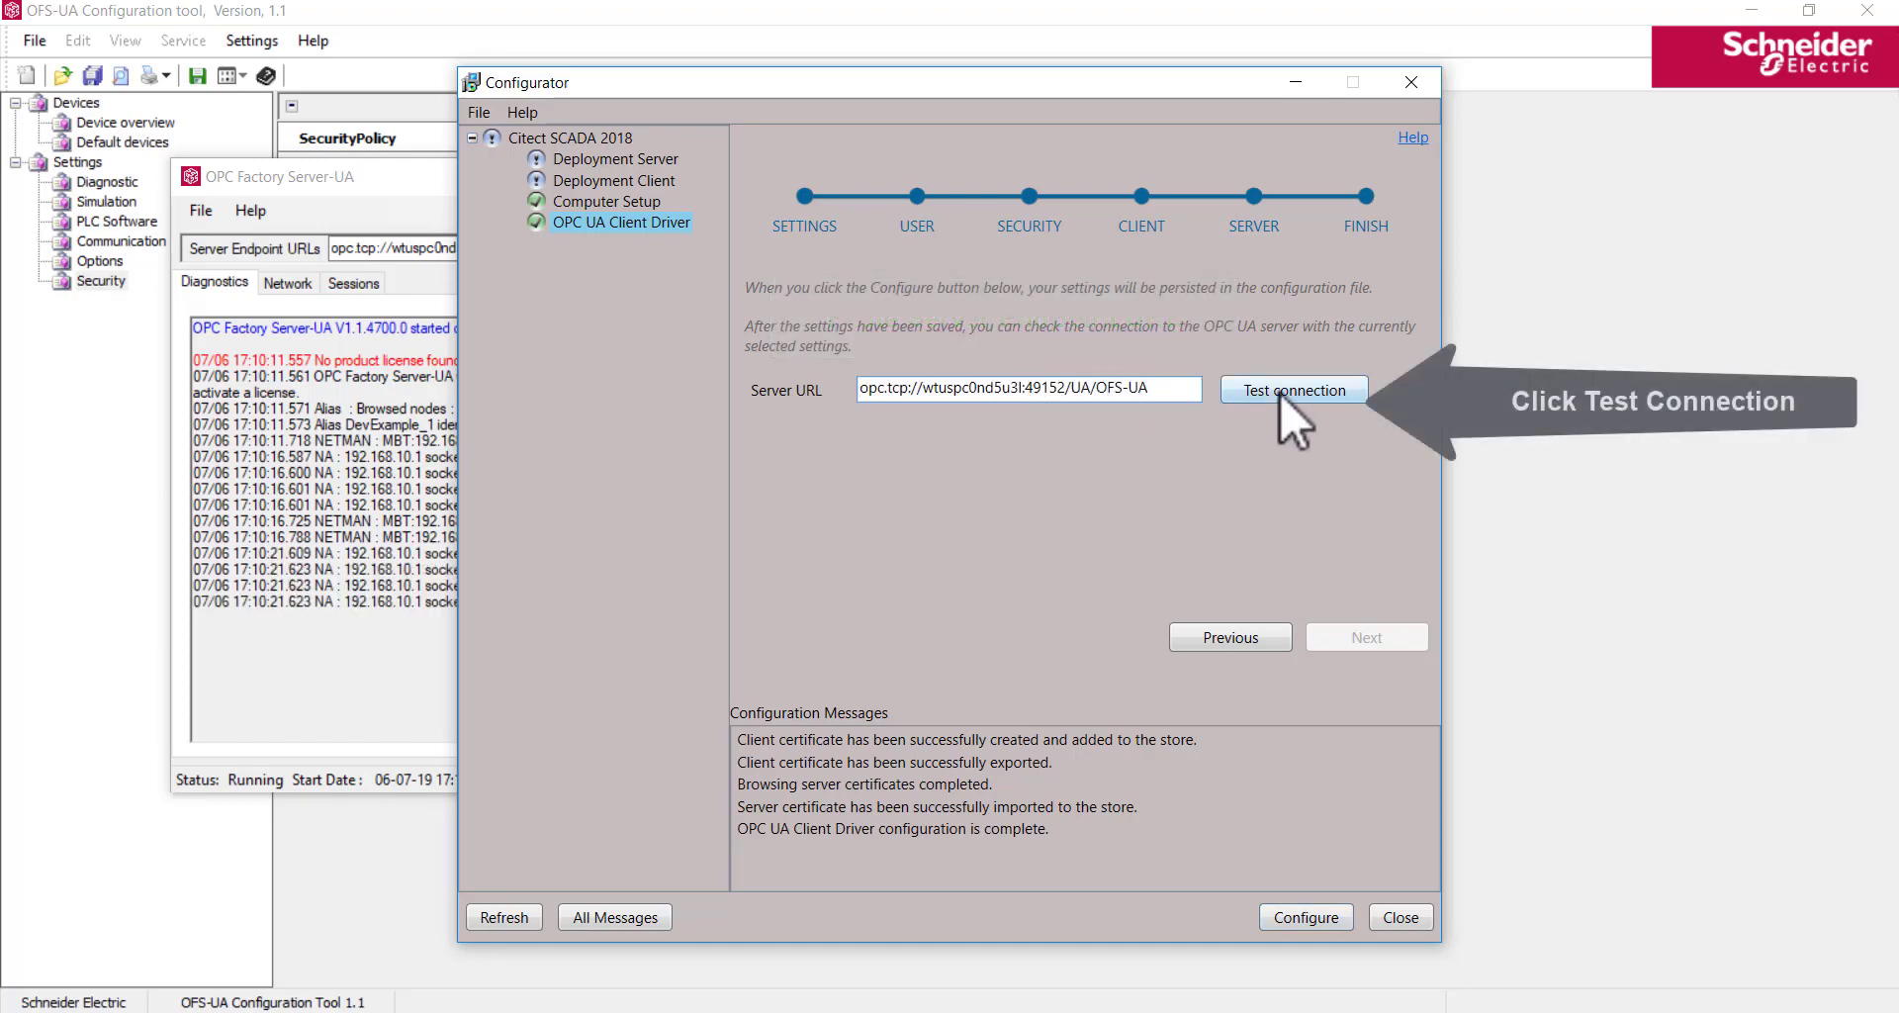
left_click(1280, 390)
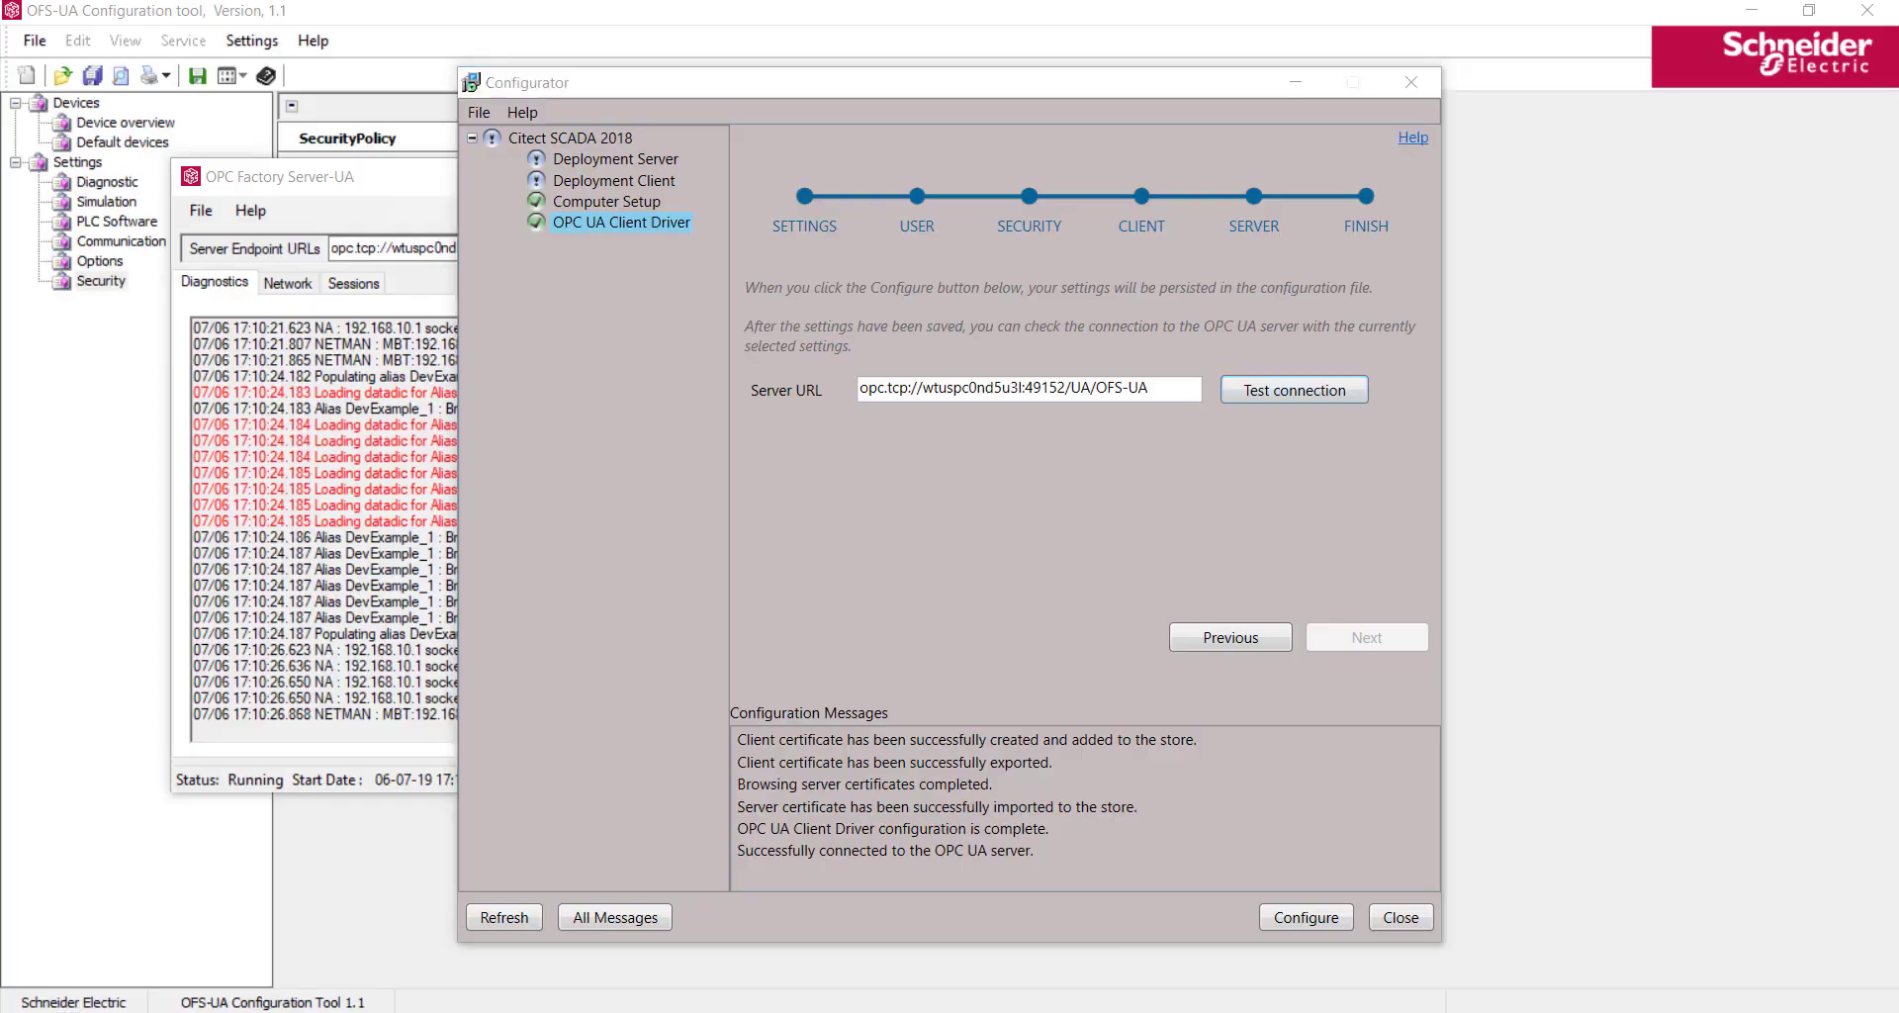
Step: Launch OFS-UA Client from the Schneider Electric program folder
key("super")
scroll(267, 690, "down", 20)
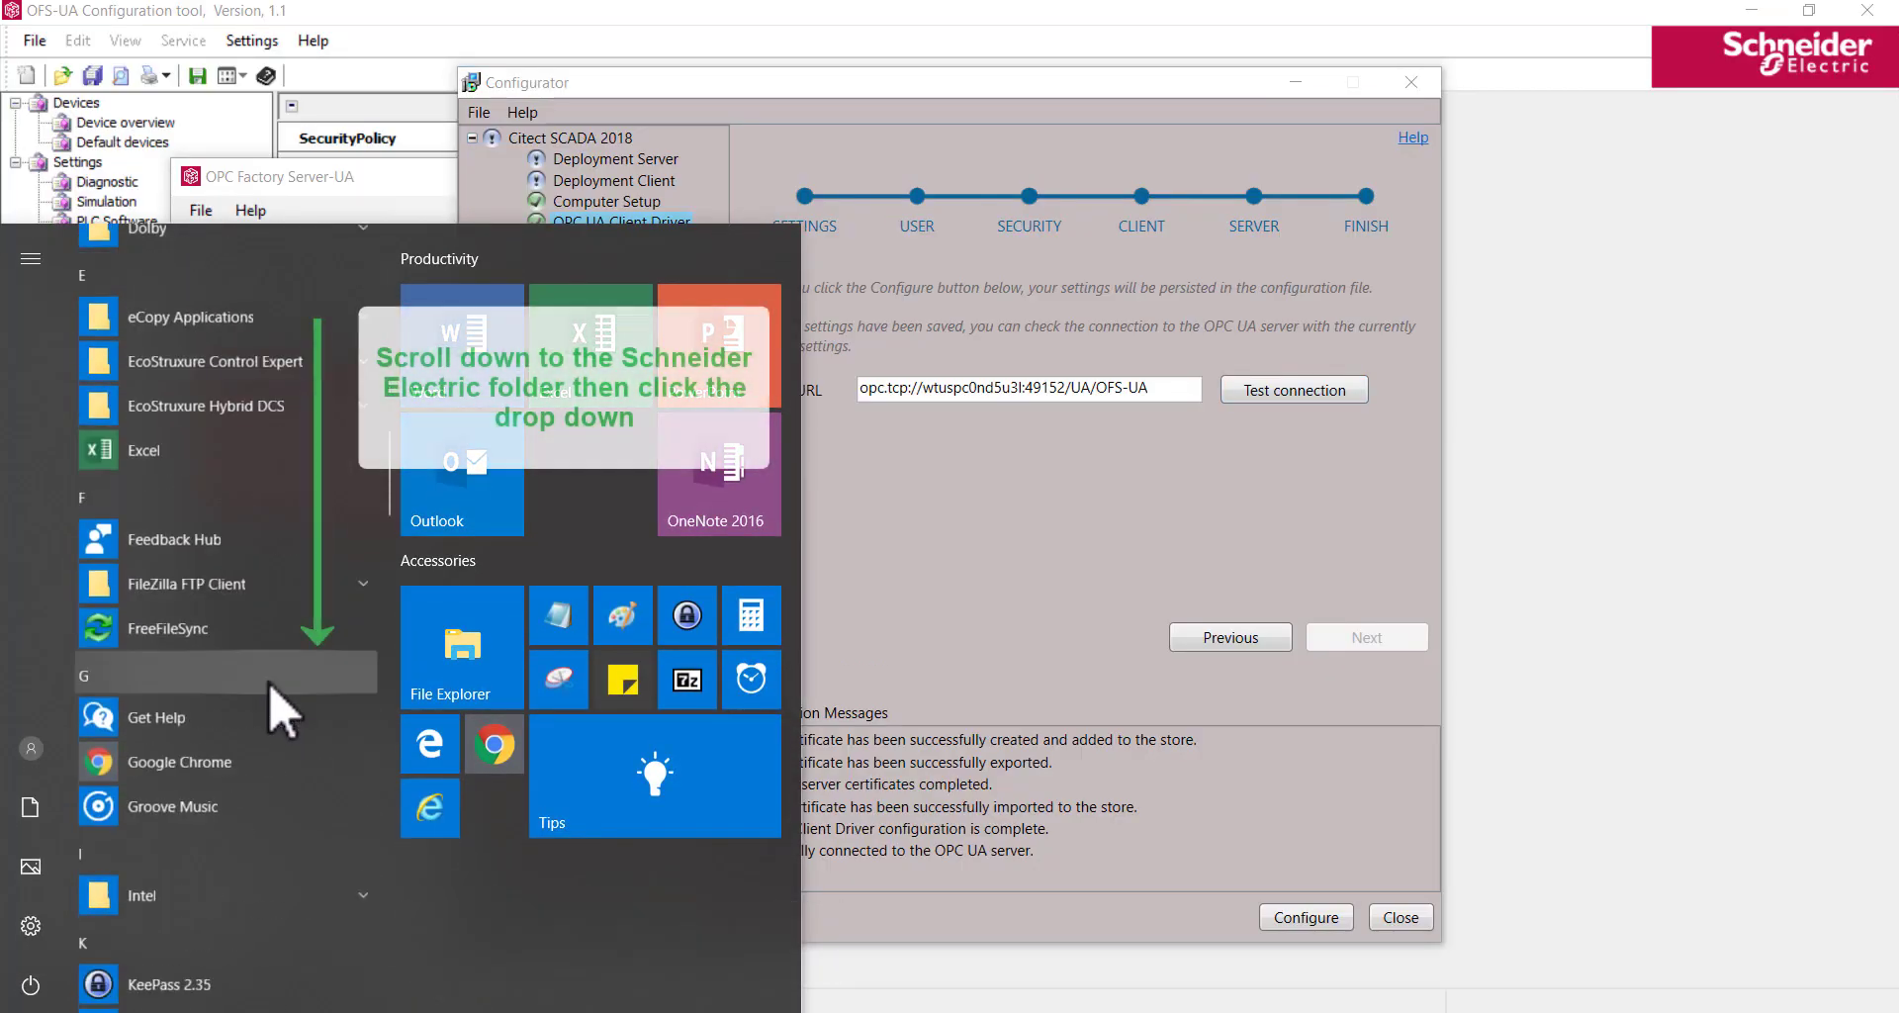
scroll(271, 683, "down", 5)
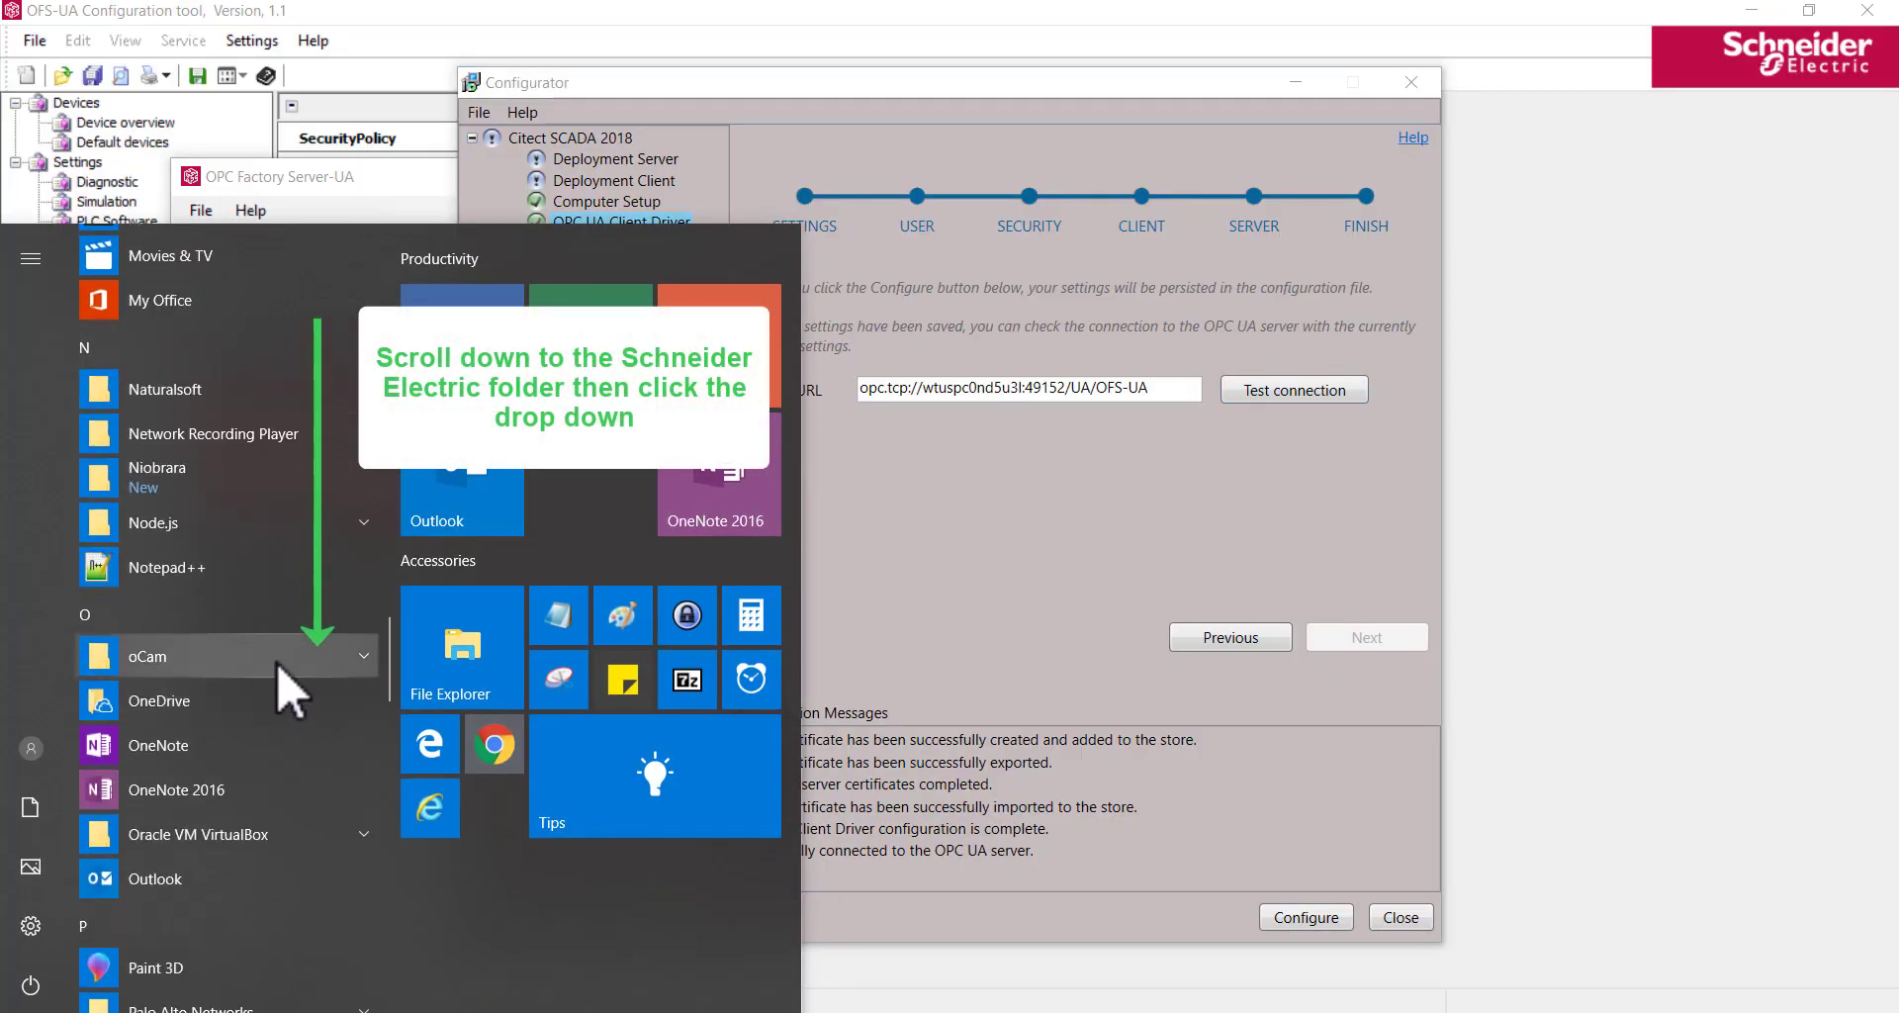
scroll(271, 534, "down", 8)
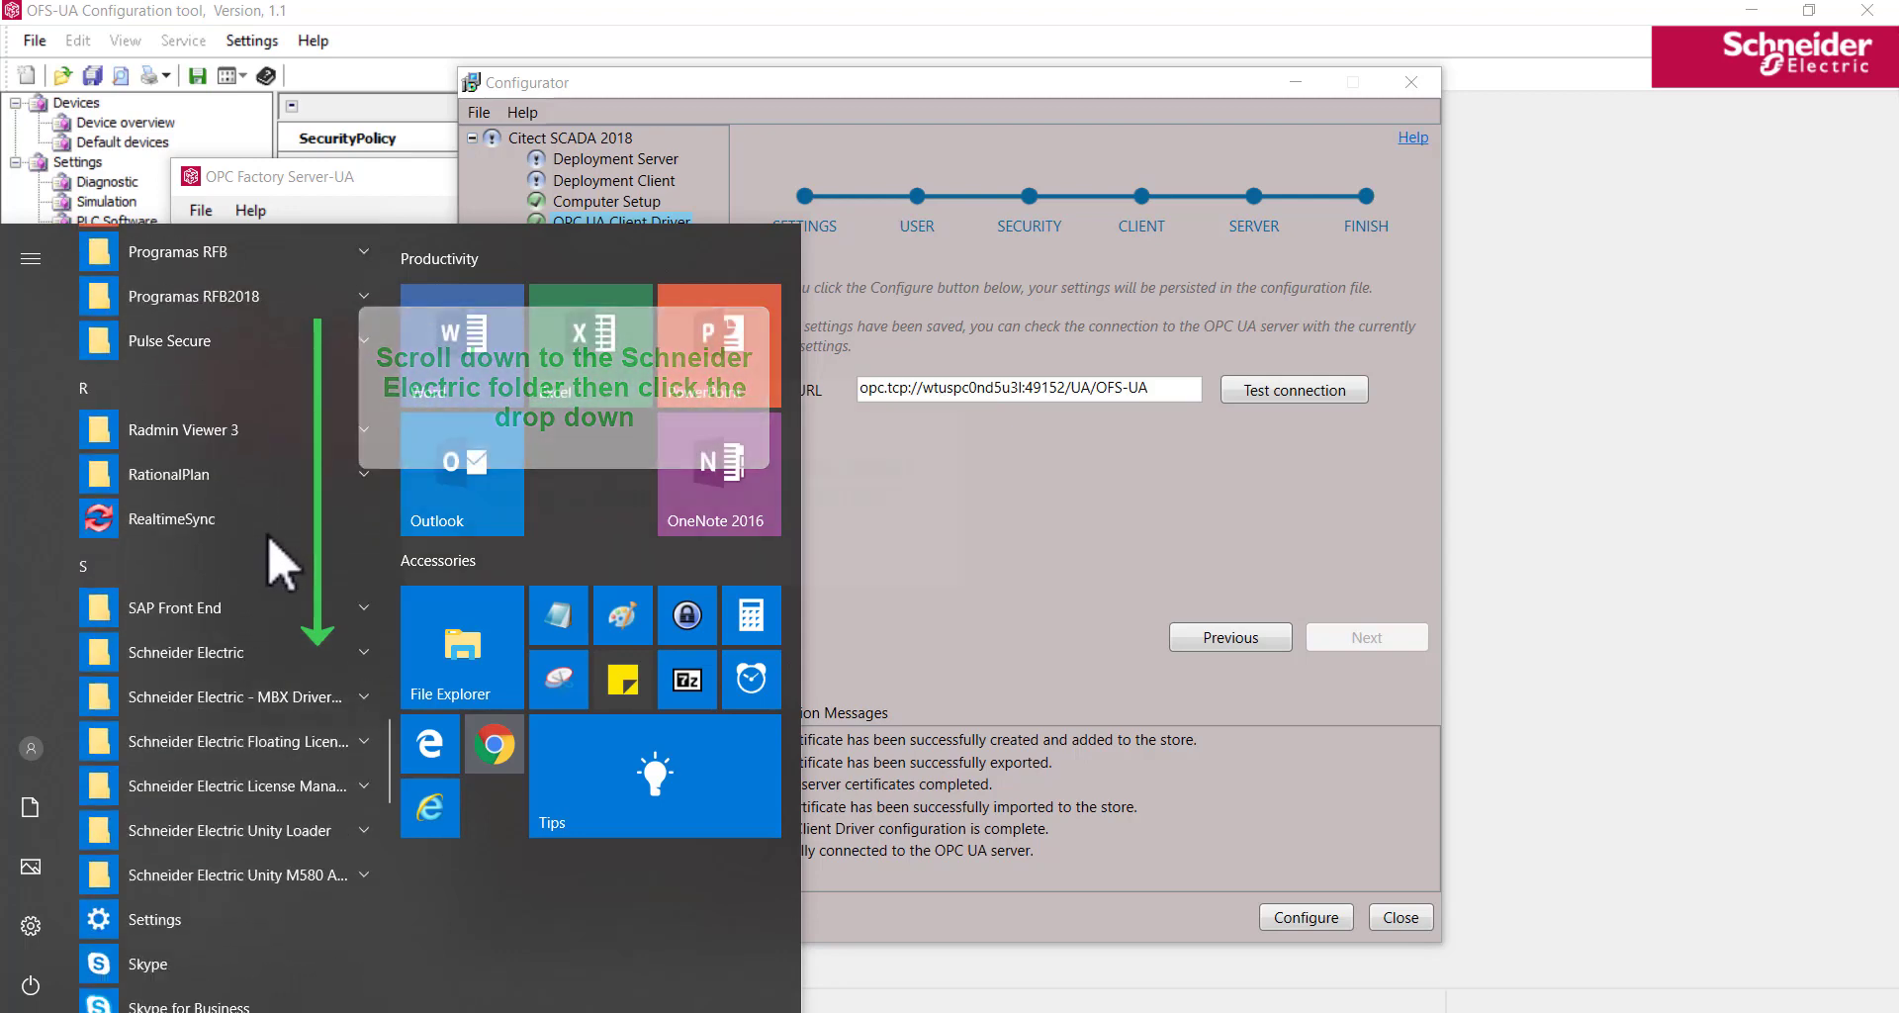
left_click(277, 569)
scroll(287, 594, "down", 5)
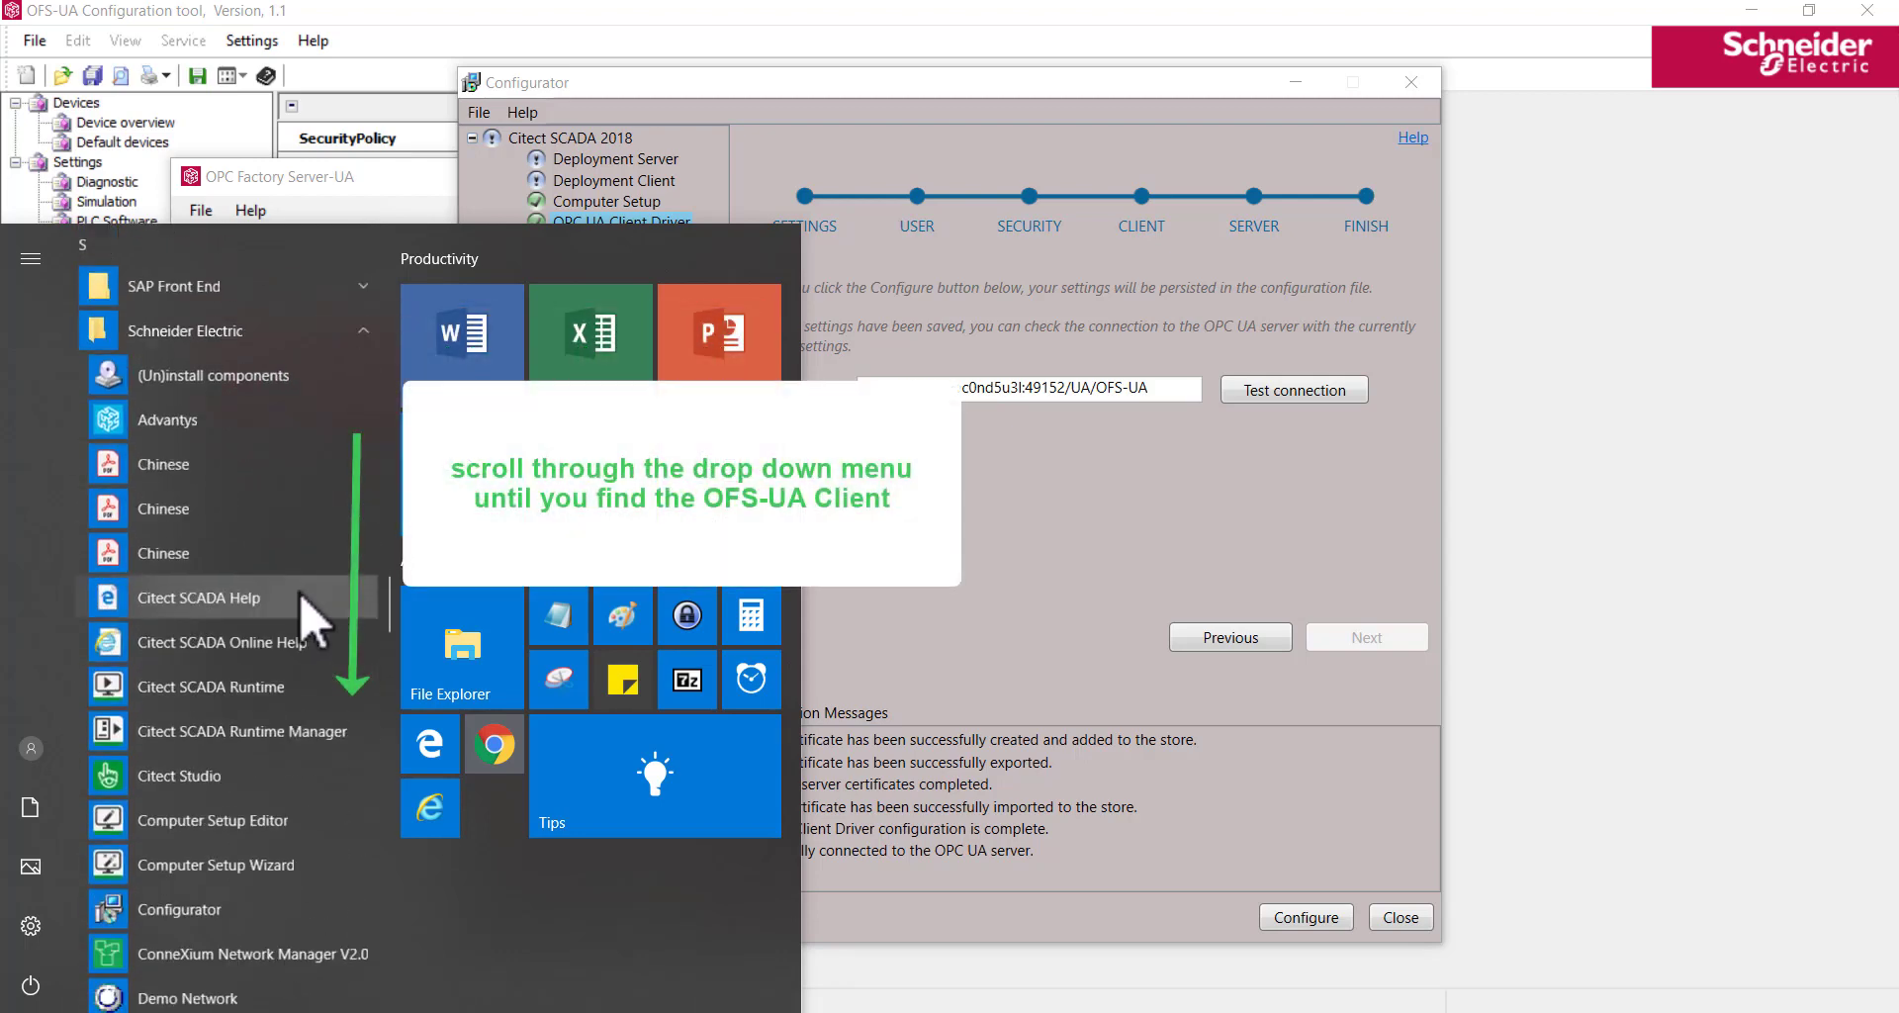
scroll(312, 618, "down", 10)
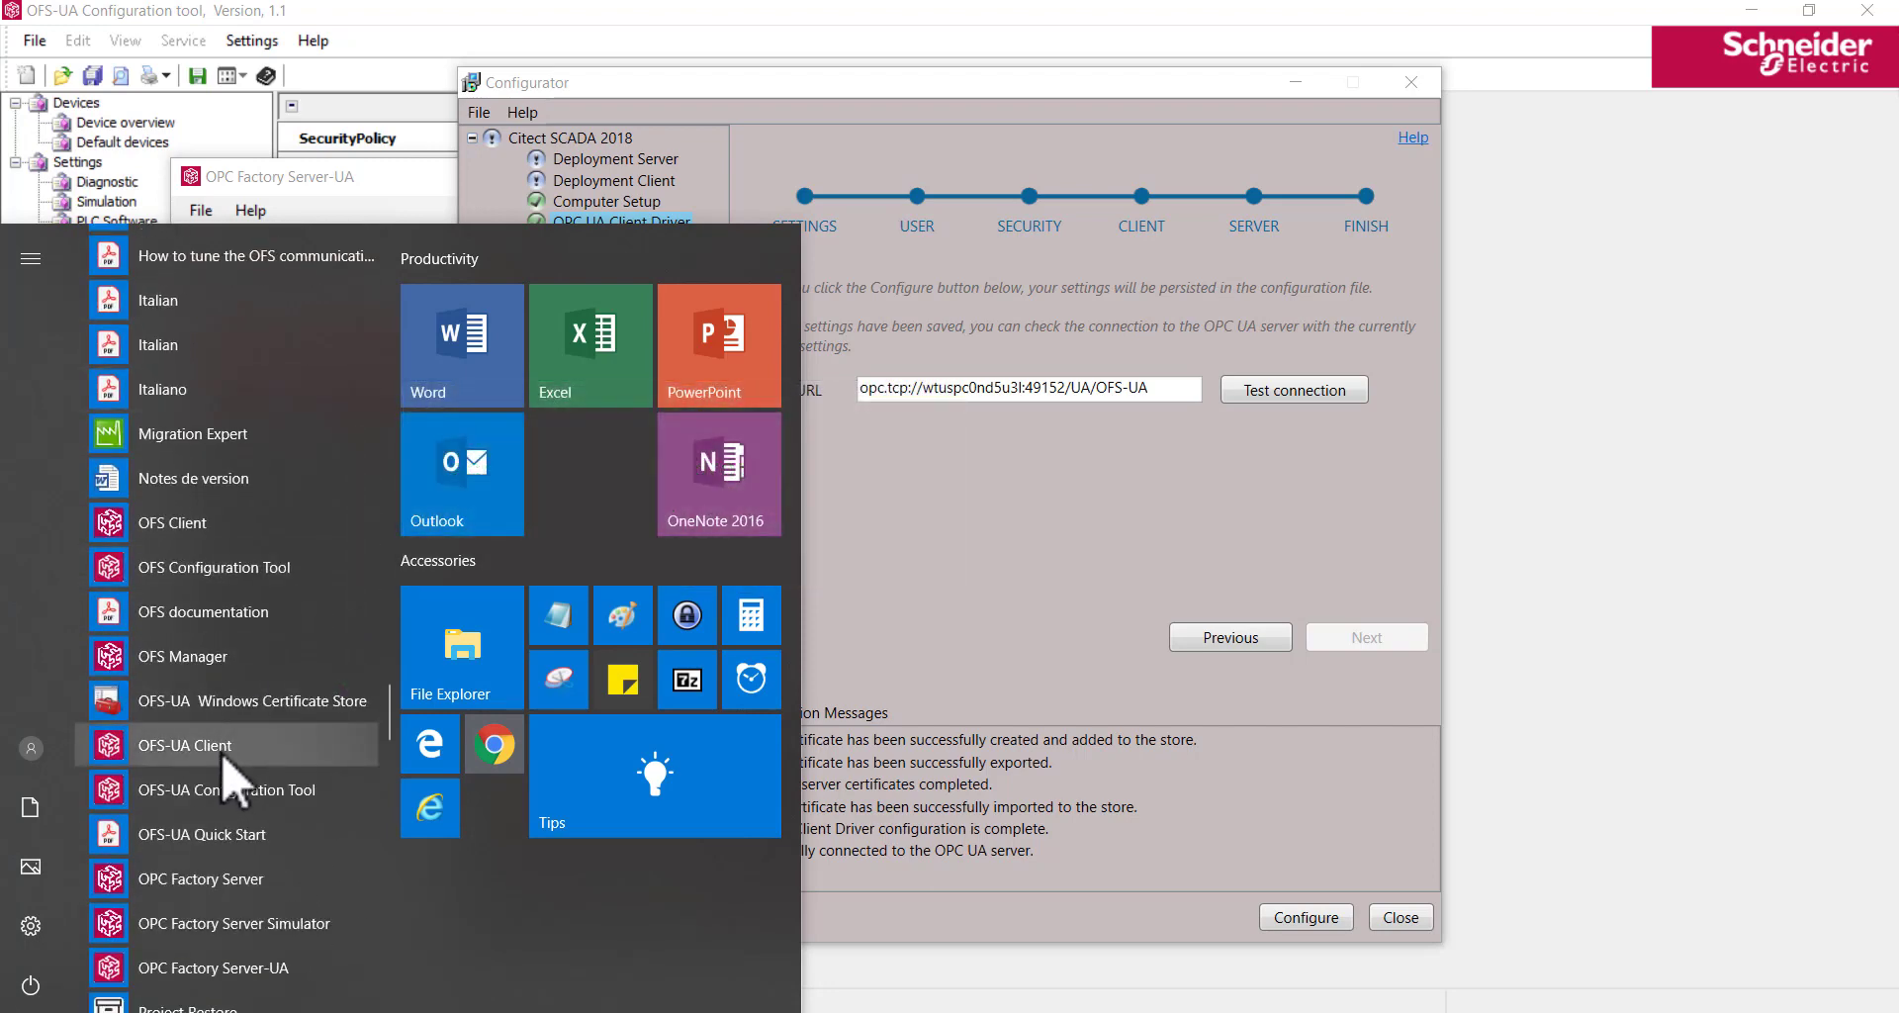
left_click(224, 759)
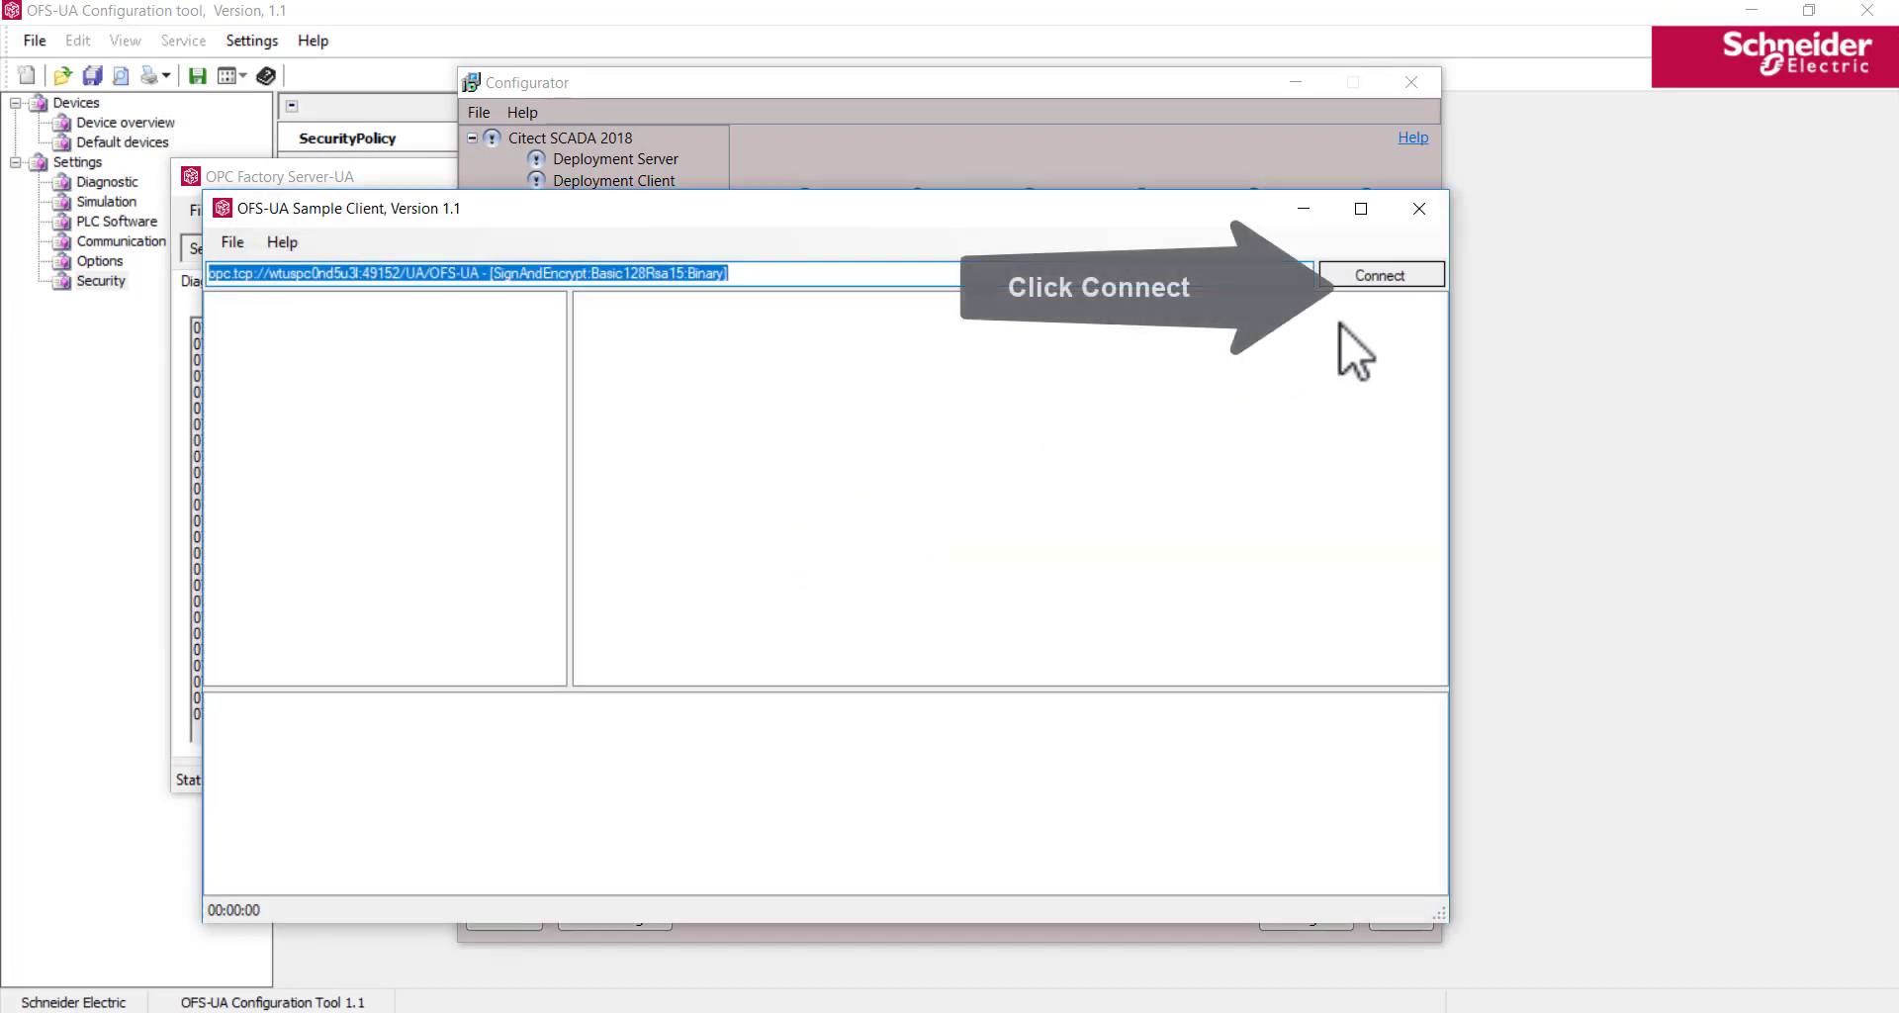
Step: Connect the sample client to the OFS-UA endpoint using SignAndEncrypt with Basic128Rsa15, and open an anonymous session
left_click(1371, 278)
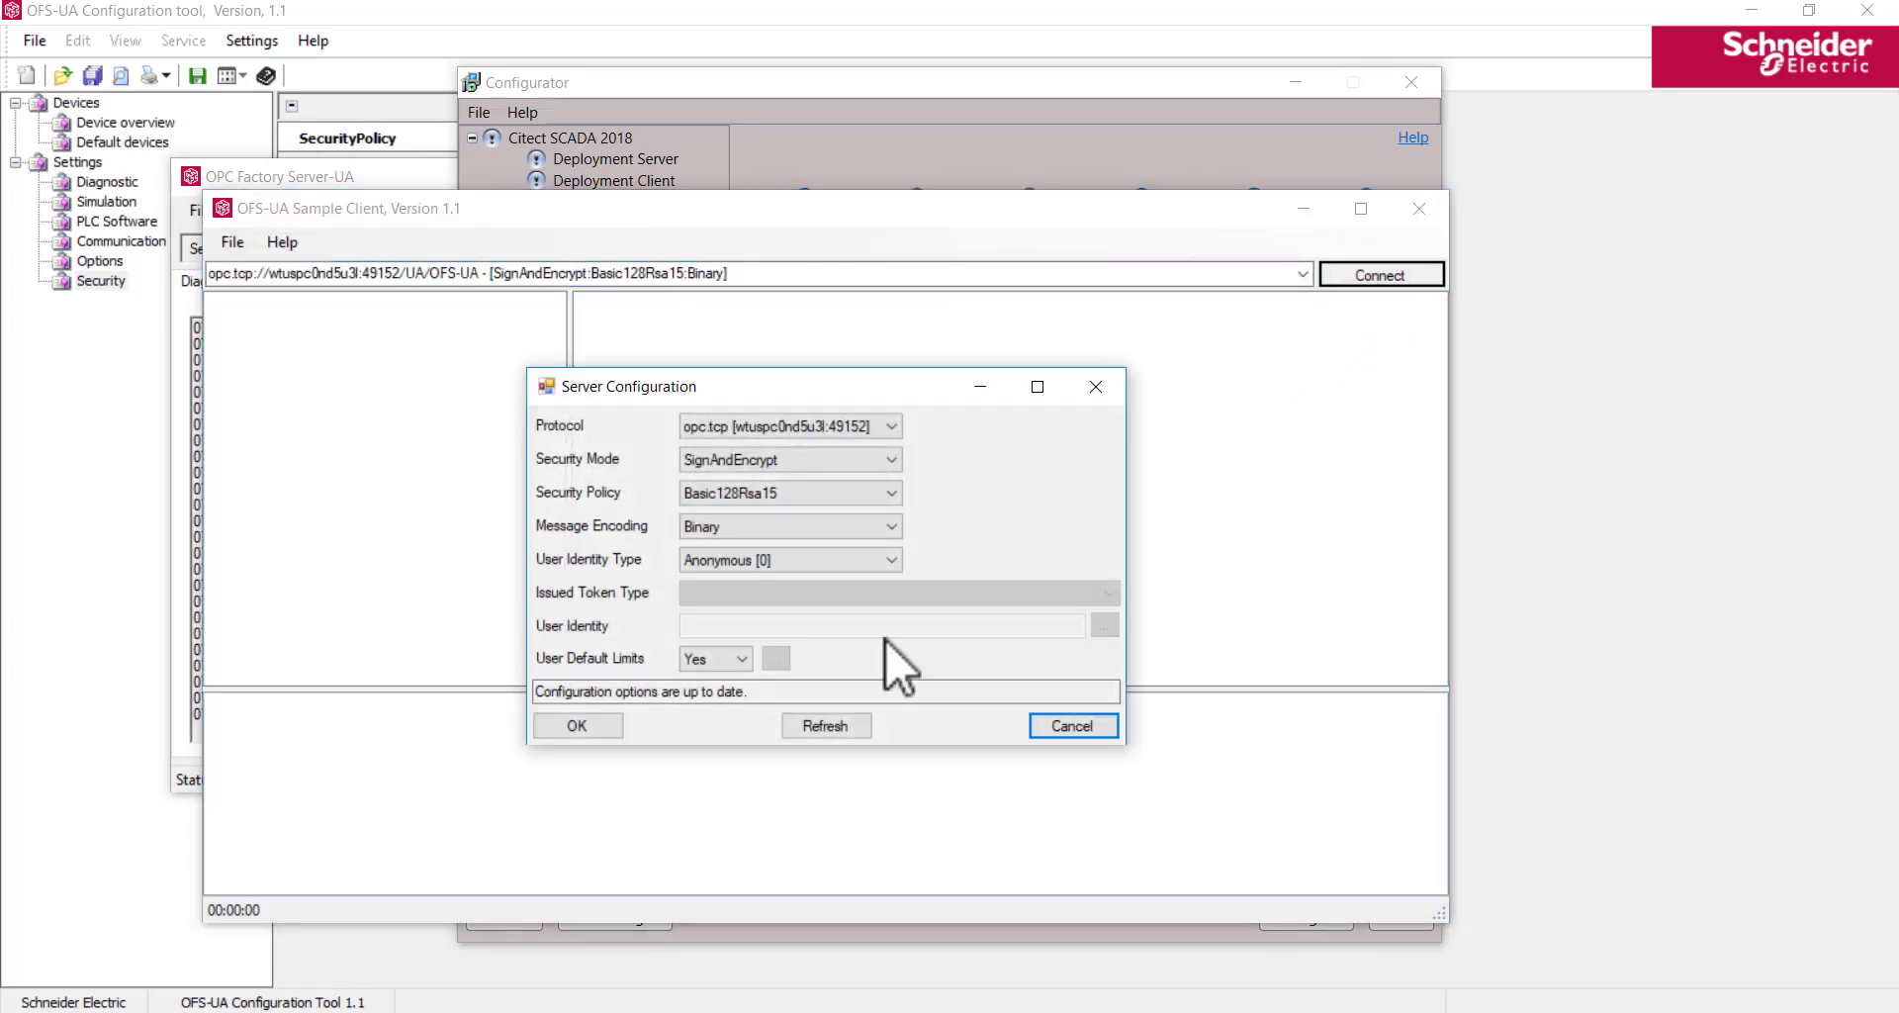
left_click(606, 727)
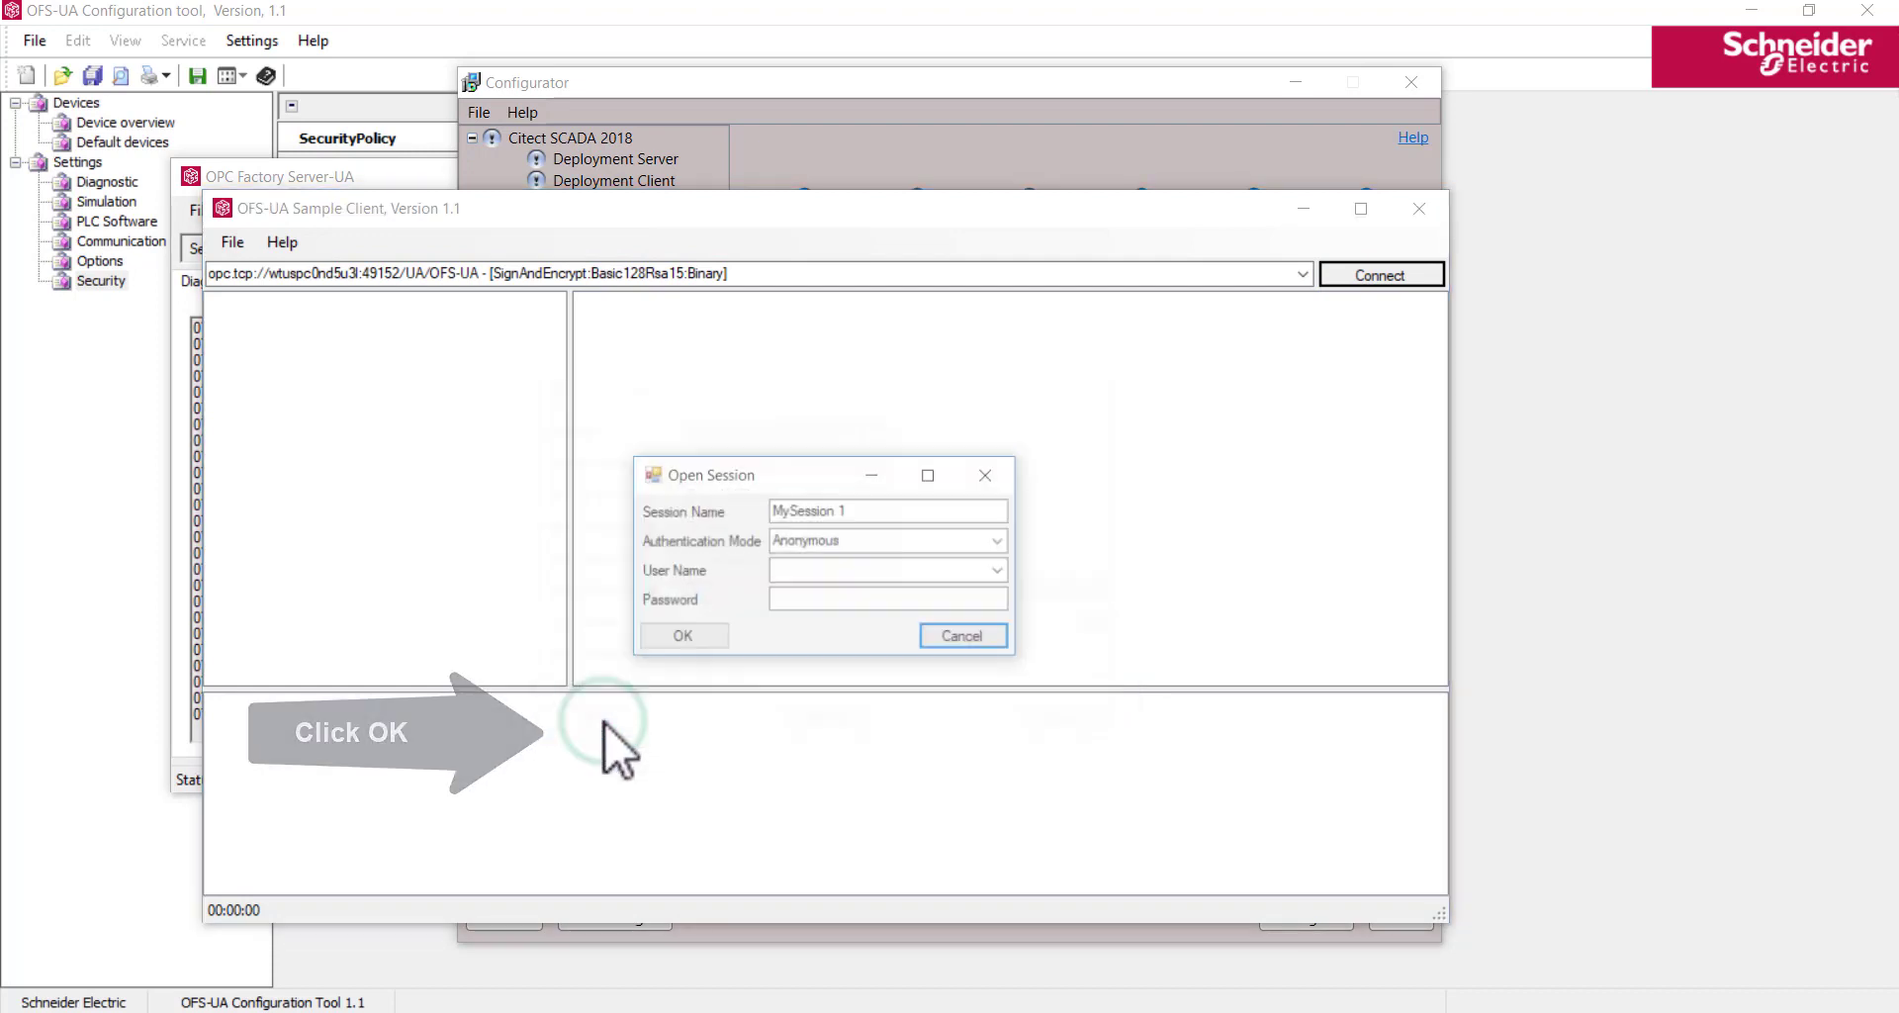
left_click(704, 638)
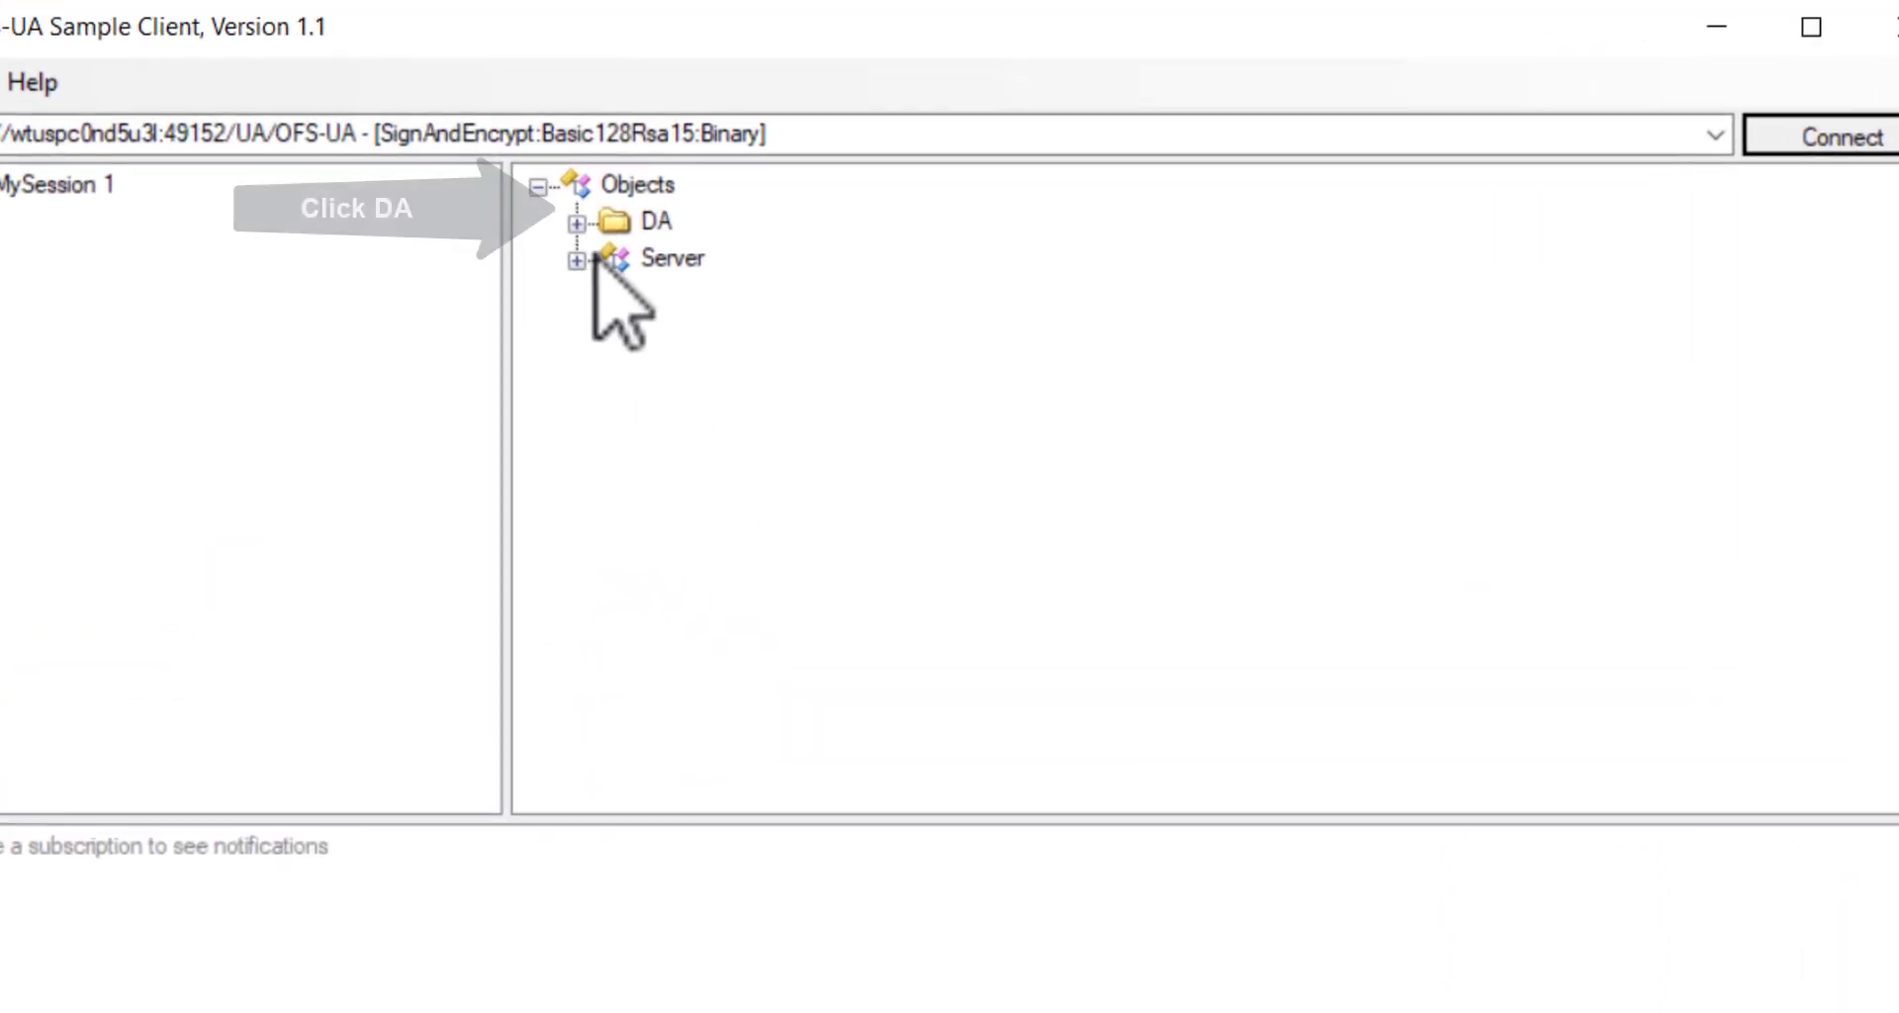
Step: Create a new subscription with the default parameters for the #AppliName variable in DA > DevExample_1 > #Specific
double_click(586, 213)
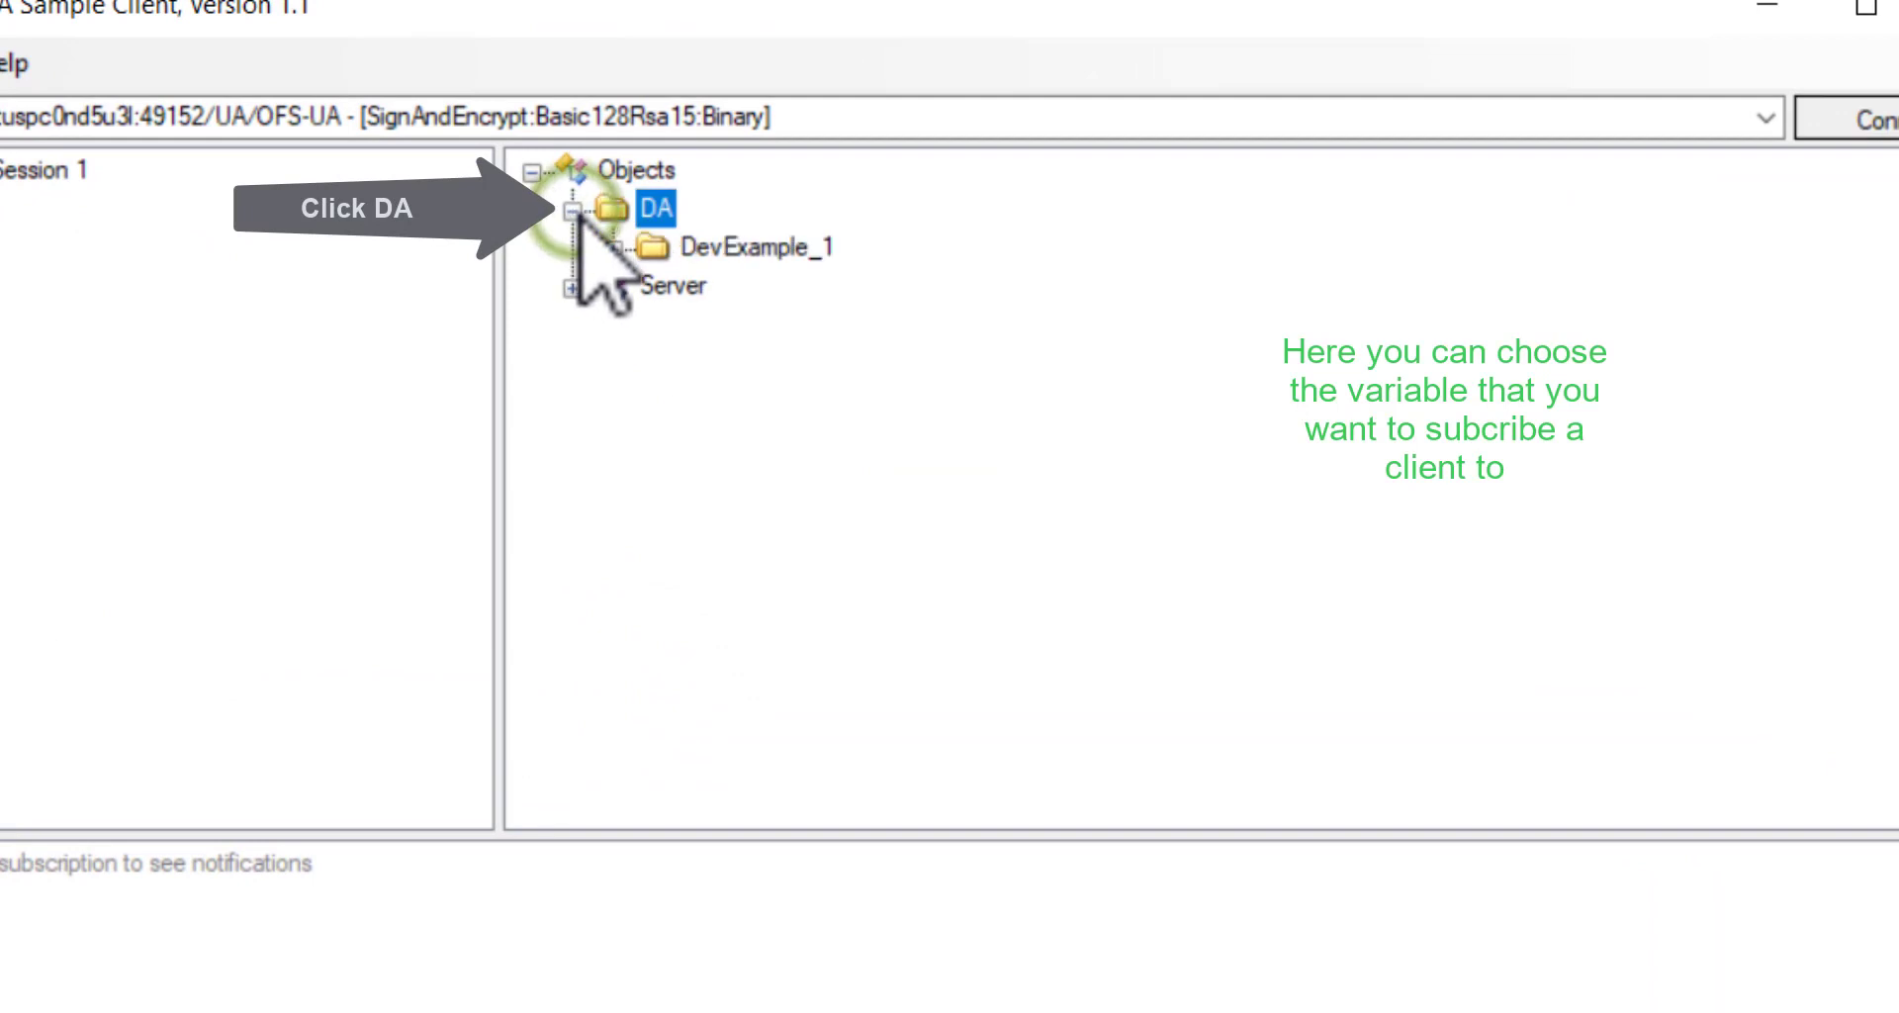
double_click(615, 249)
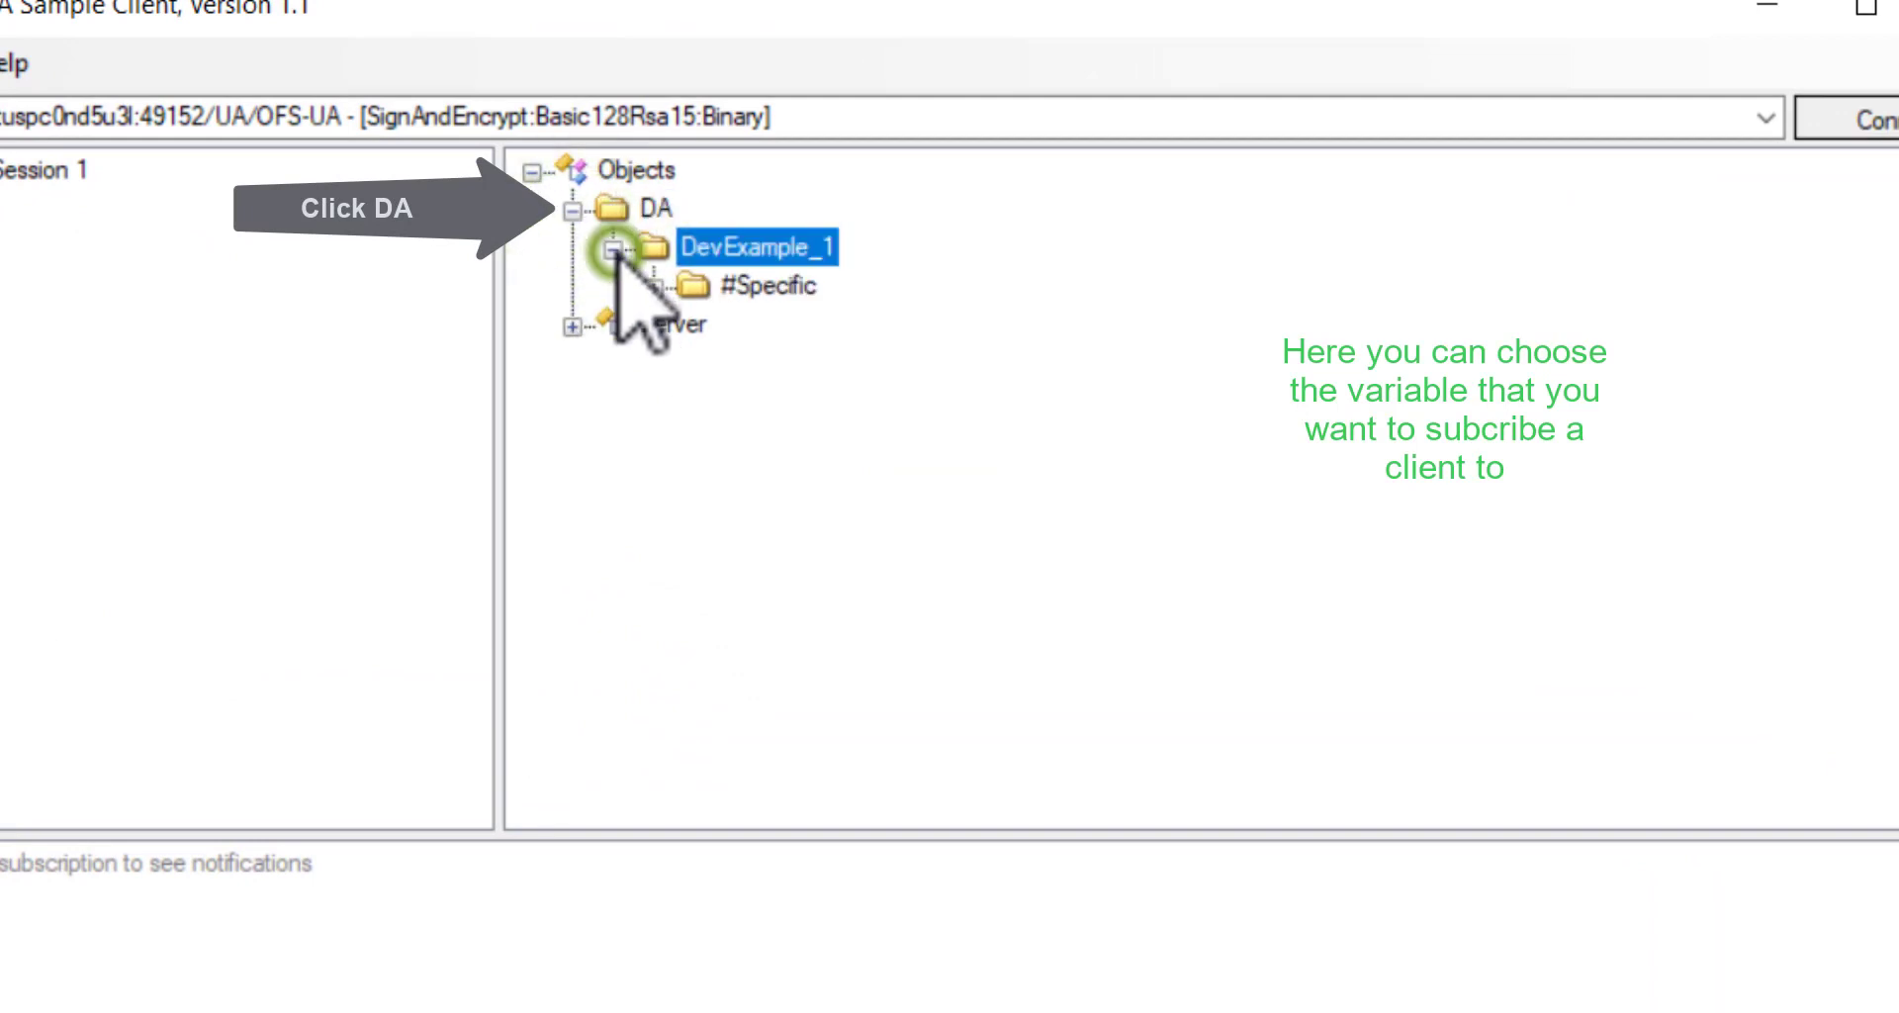
double_click(655, 289)
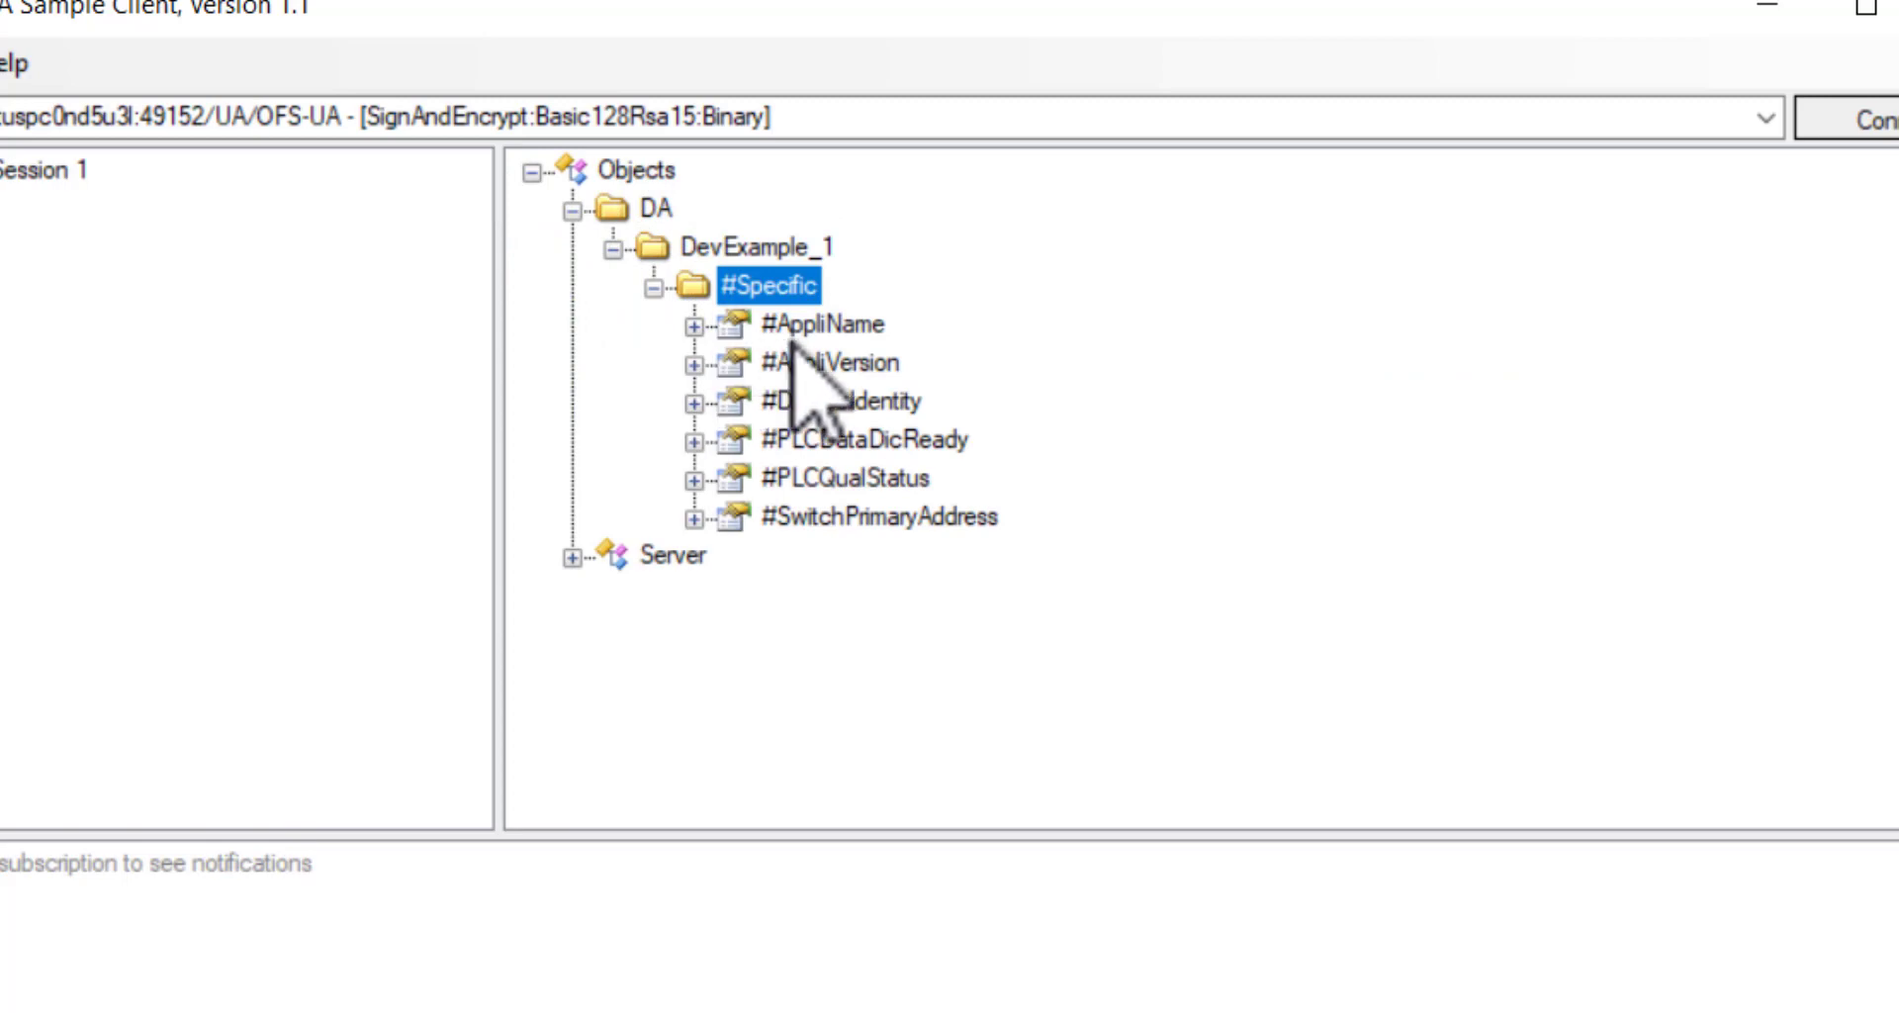
left_click(693, 322)
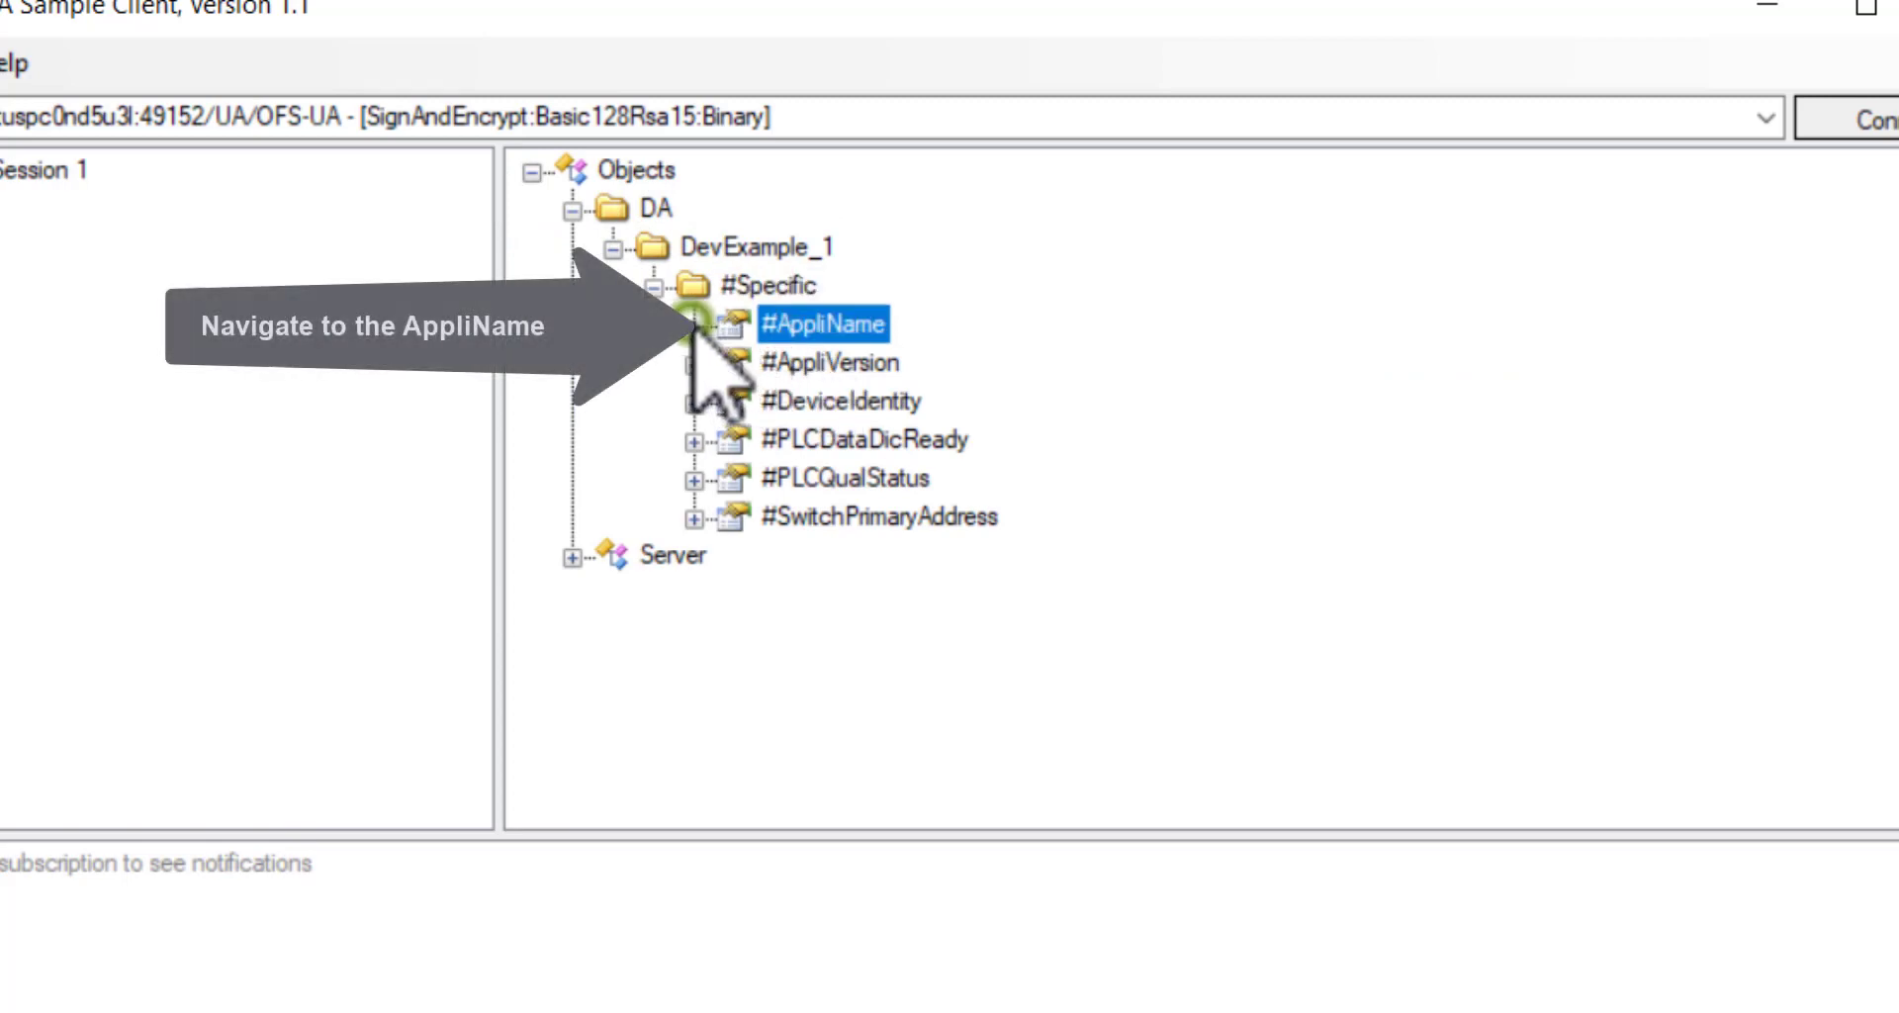
right_click(812, 335)
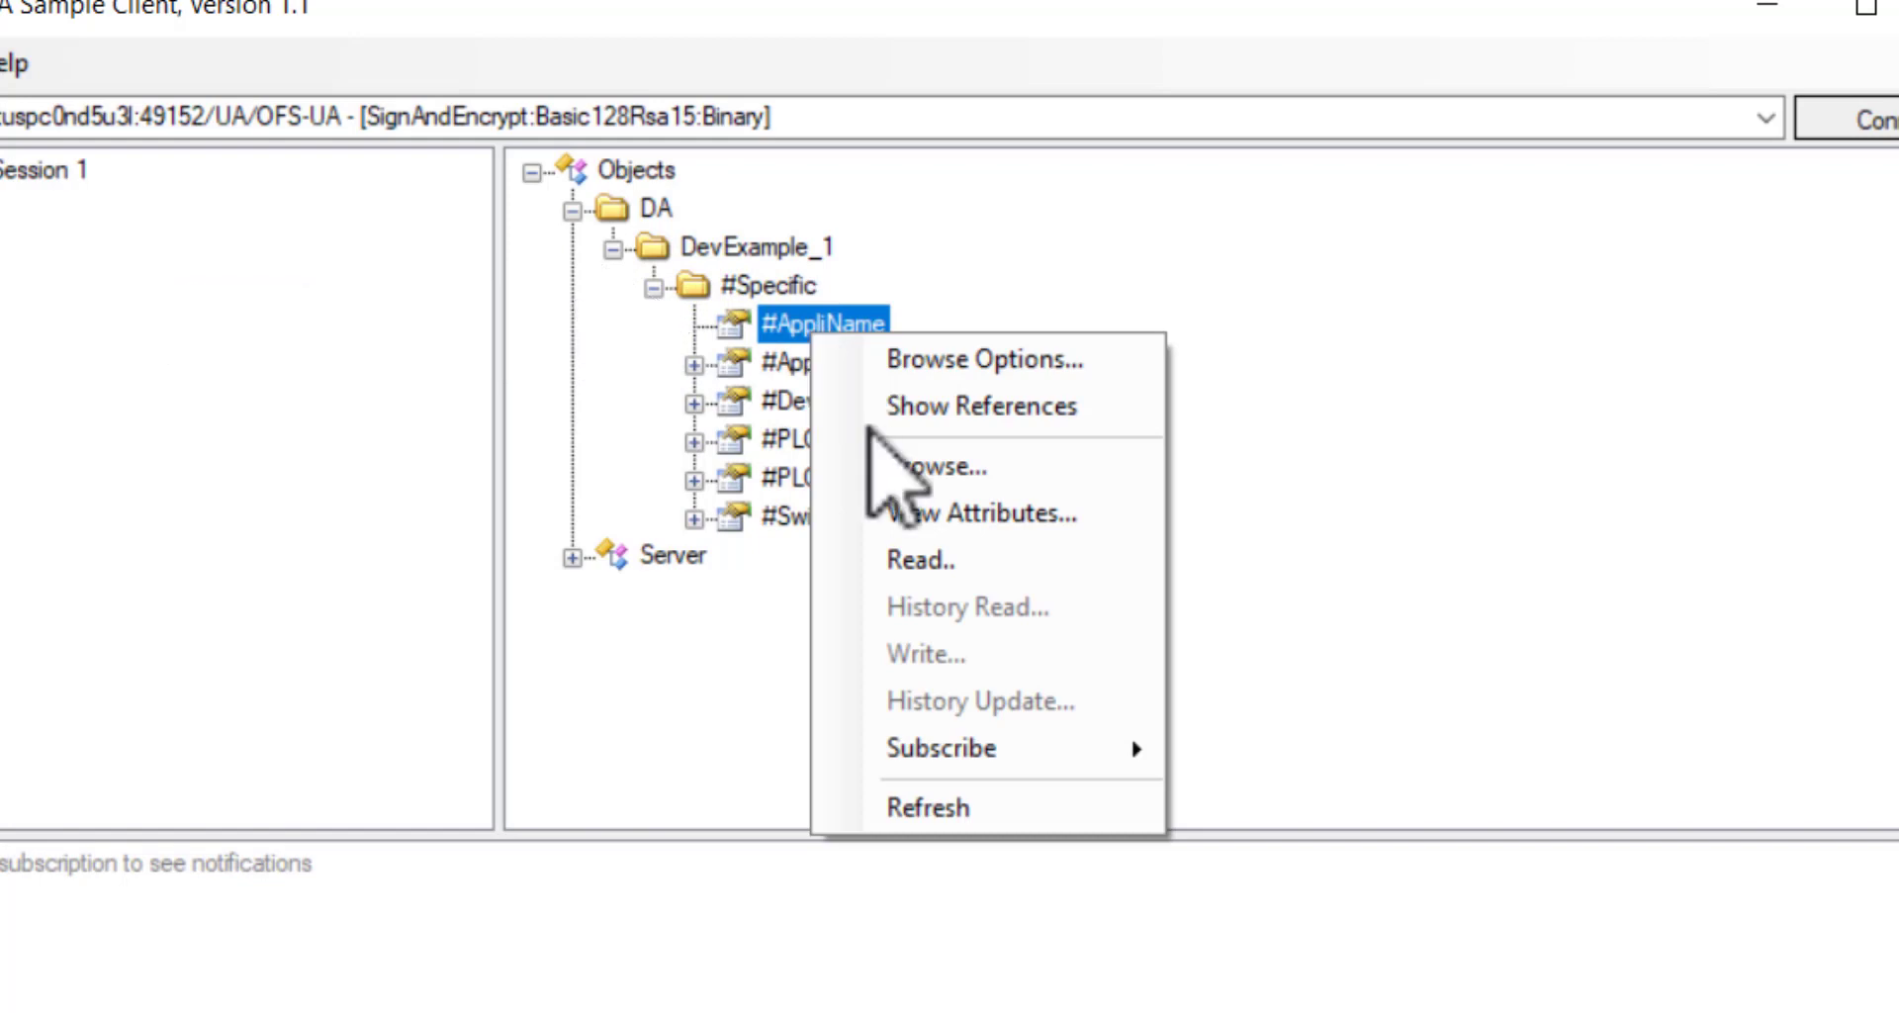
left_click(1024, 766)
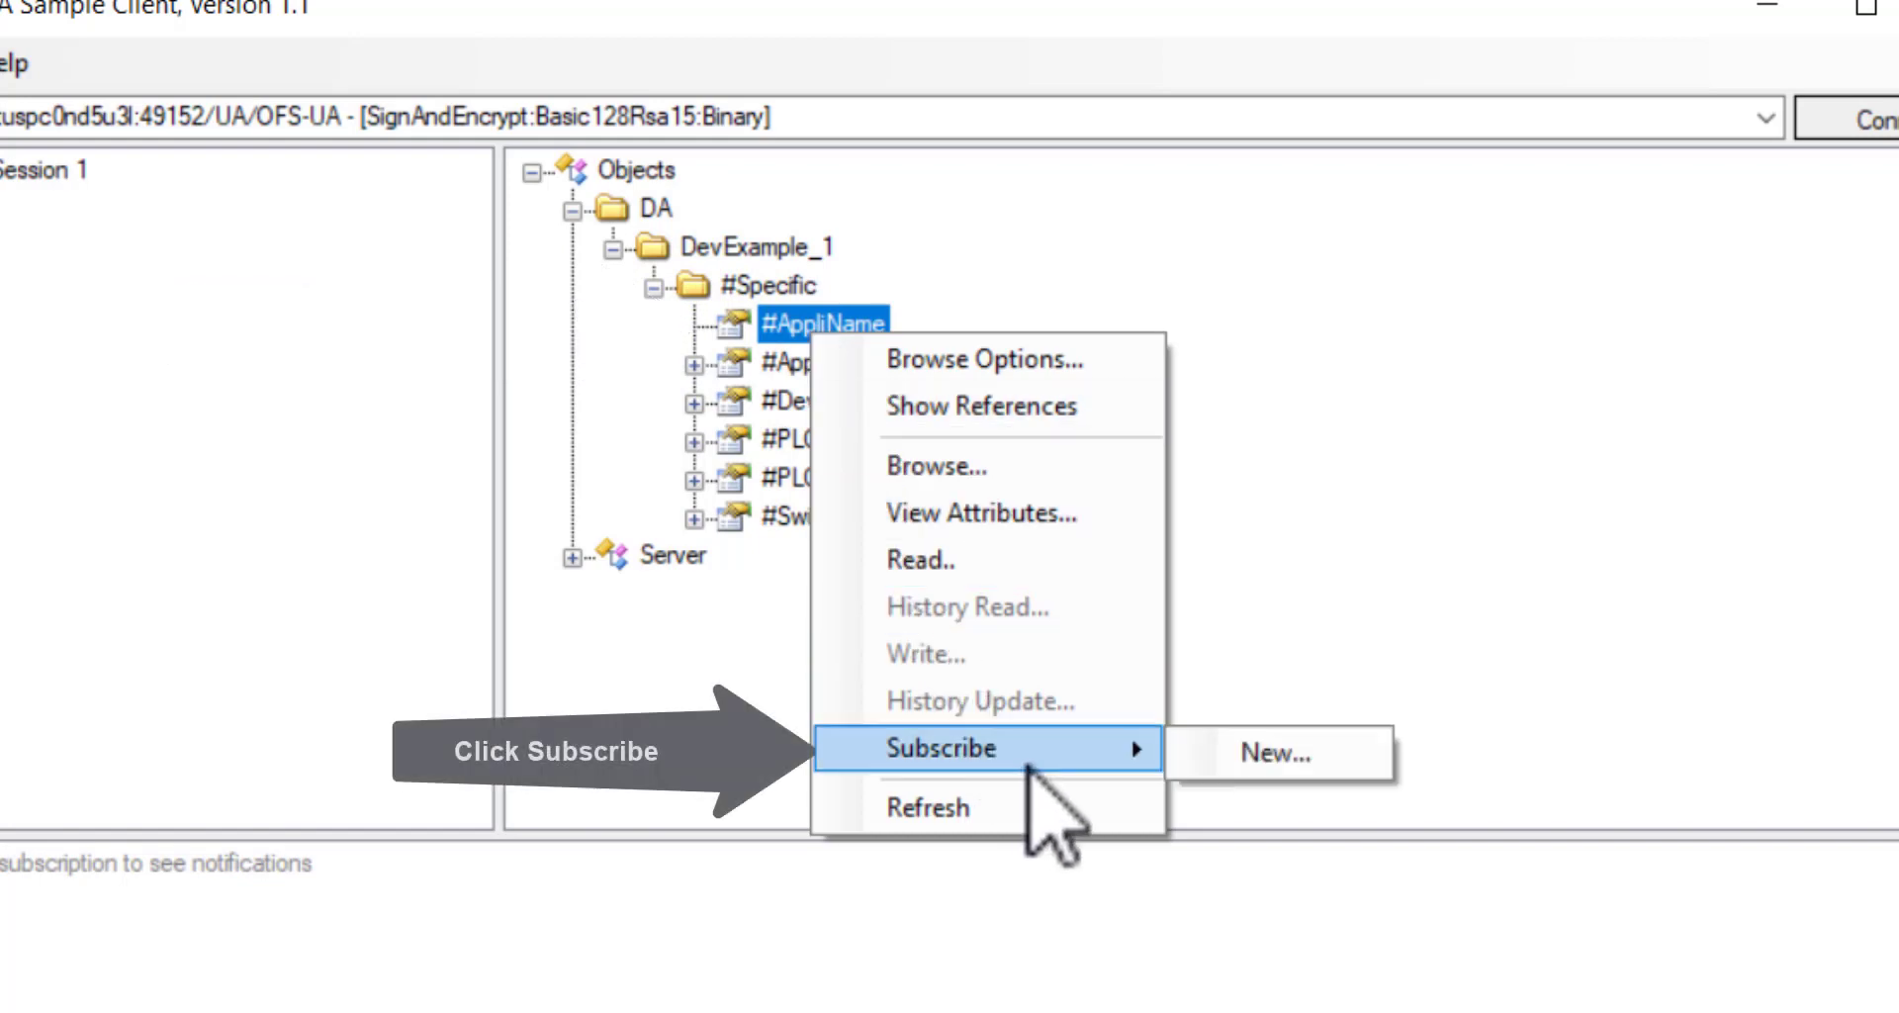
left_click(1251, 756)
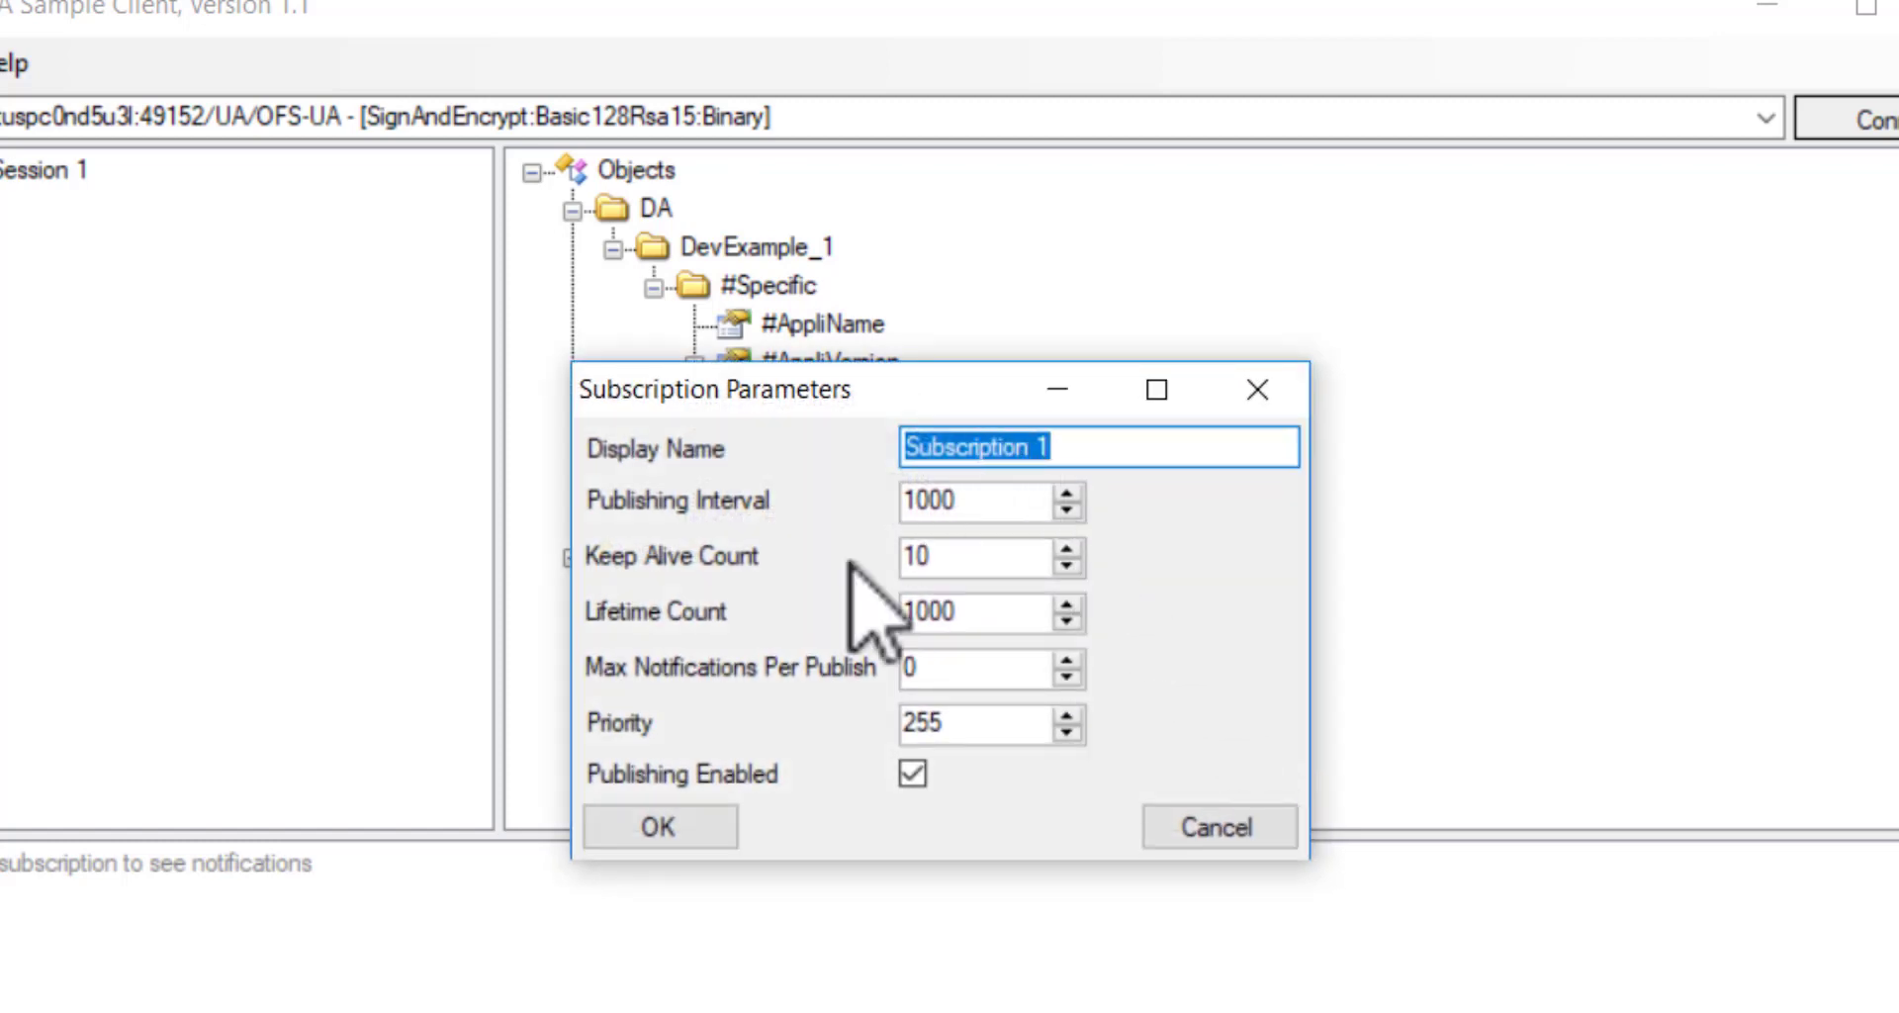
left_click(657, 827)
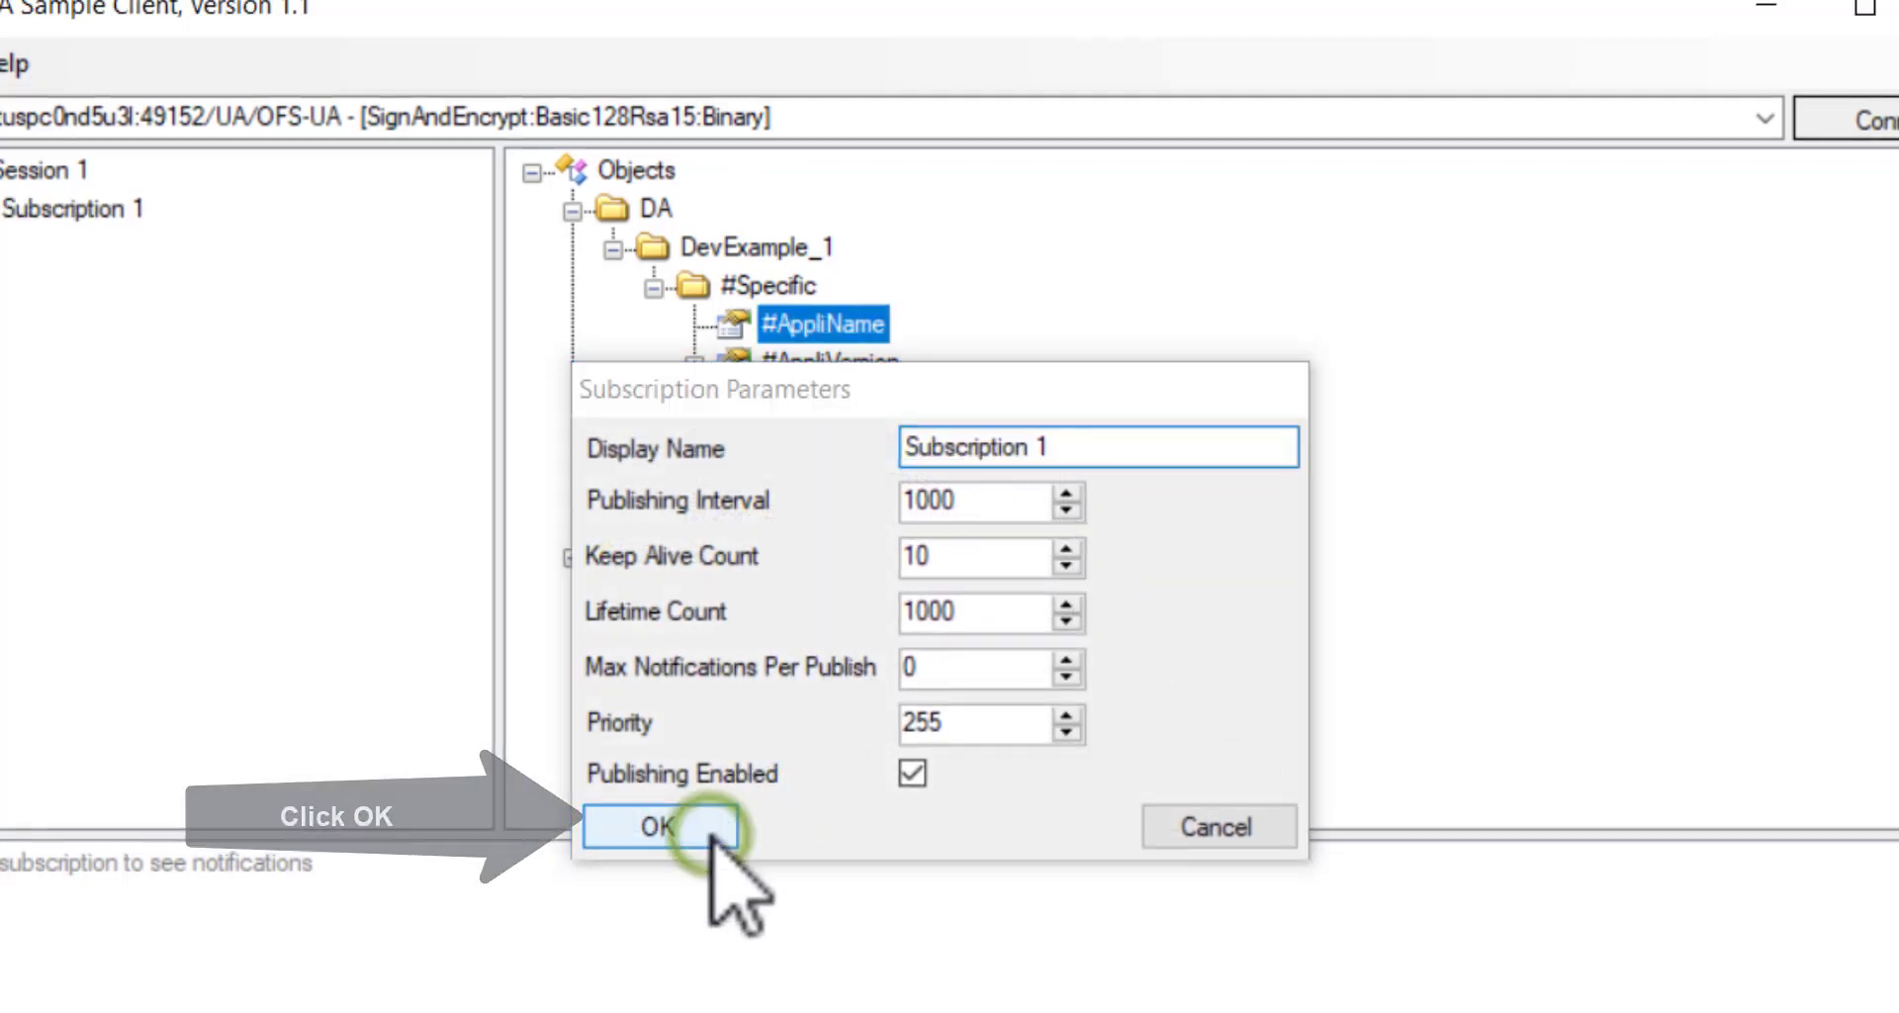